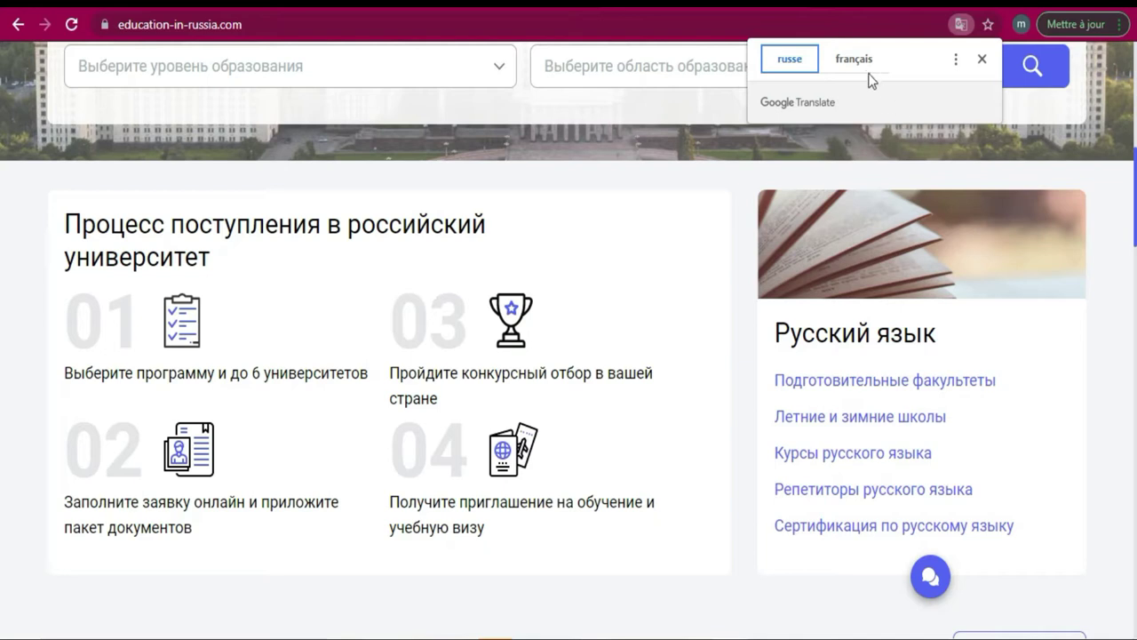
Translate the Education in Russia homepage into French, retrying after the error, and close the translation popup.
{"action": "left_click", "coordinate": [861, 66]}
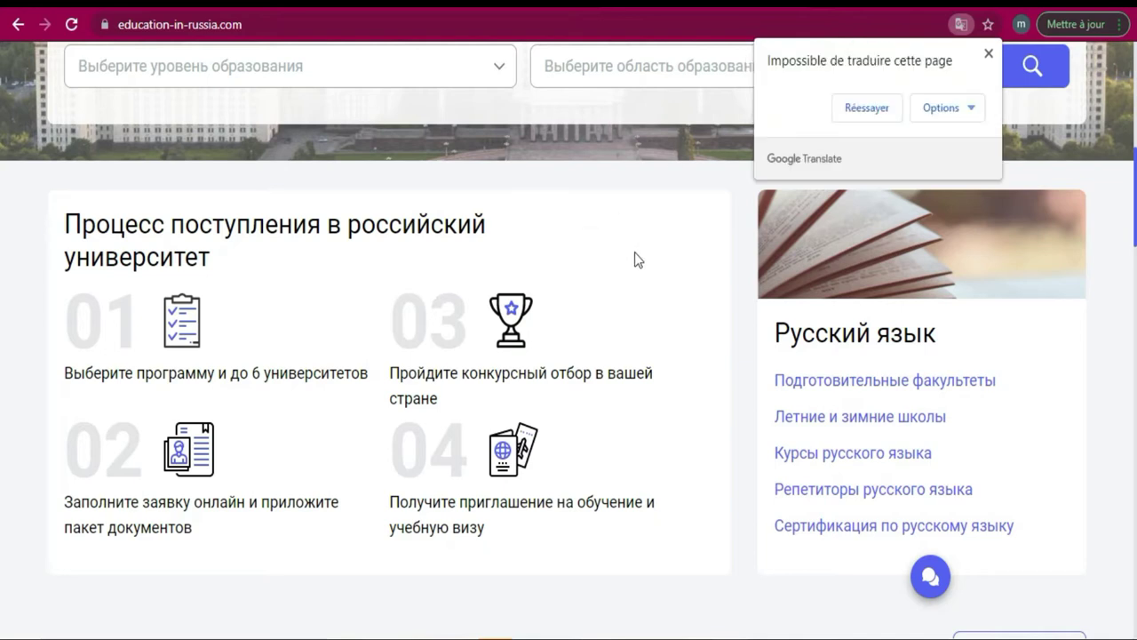
{"action": "left_click", "coordinate": [866, 109]}
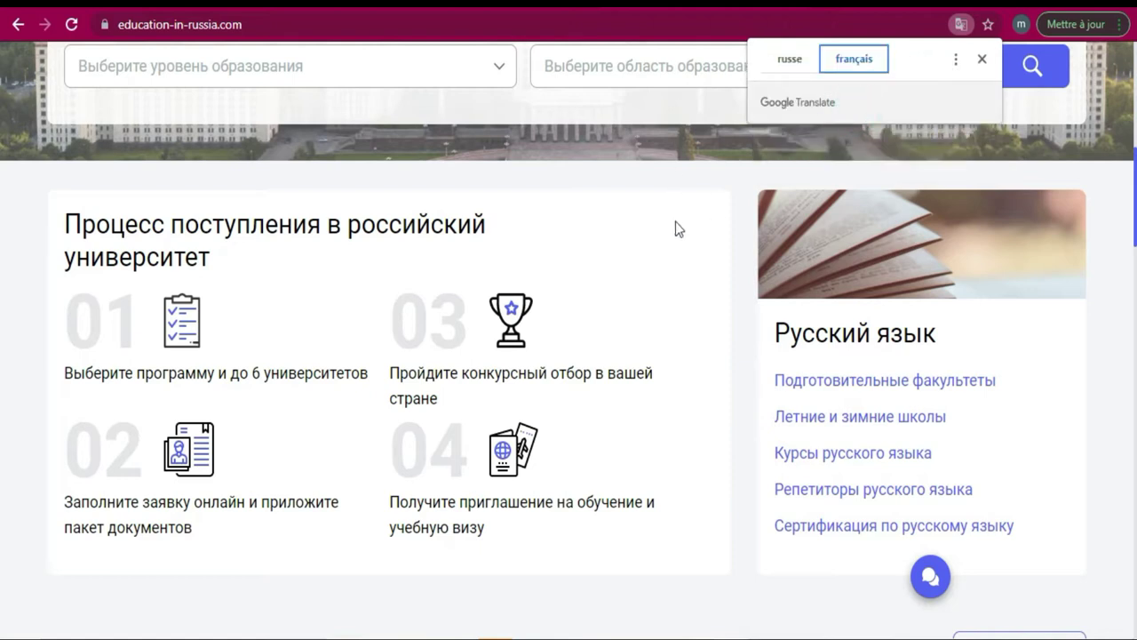
{"action": "left_click", "coordinate": [850, 64]}
{"action": "left_click", "coordinate": [984, 62]}
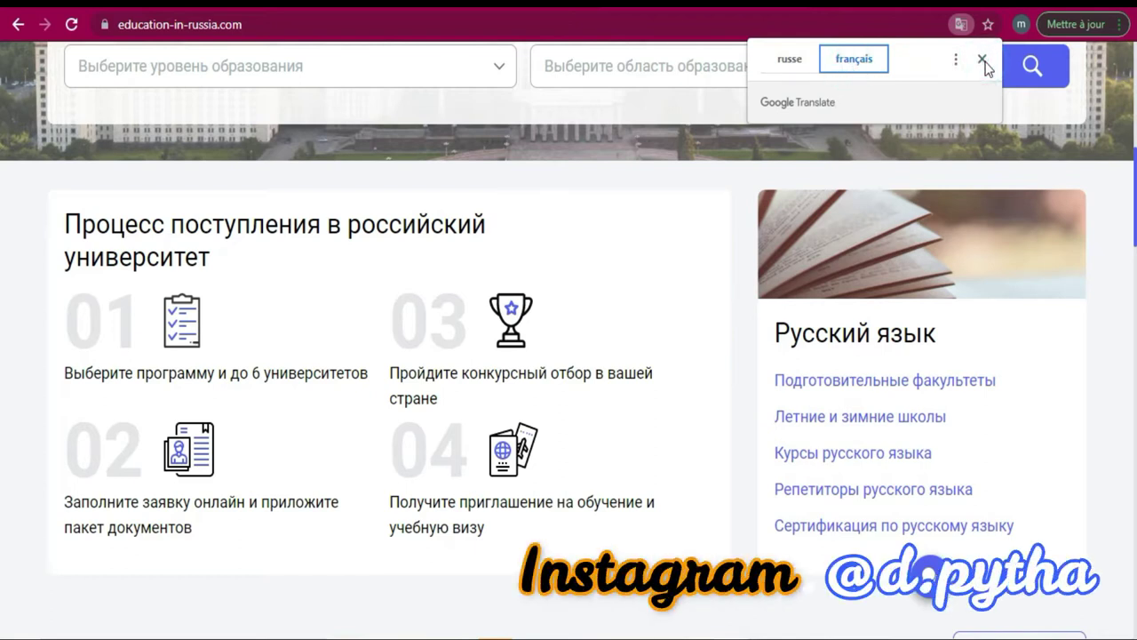
{"action": "left_click", "coordinate": [685, 219]}
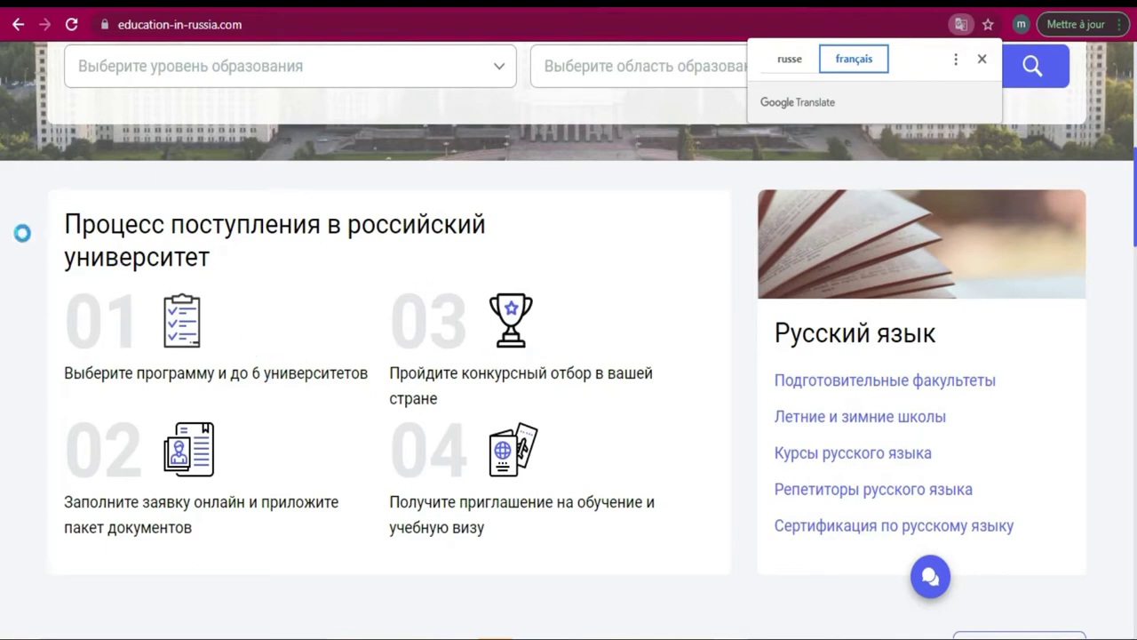
{"action": "left_click", "coordinate": [136, 325]}
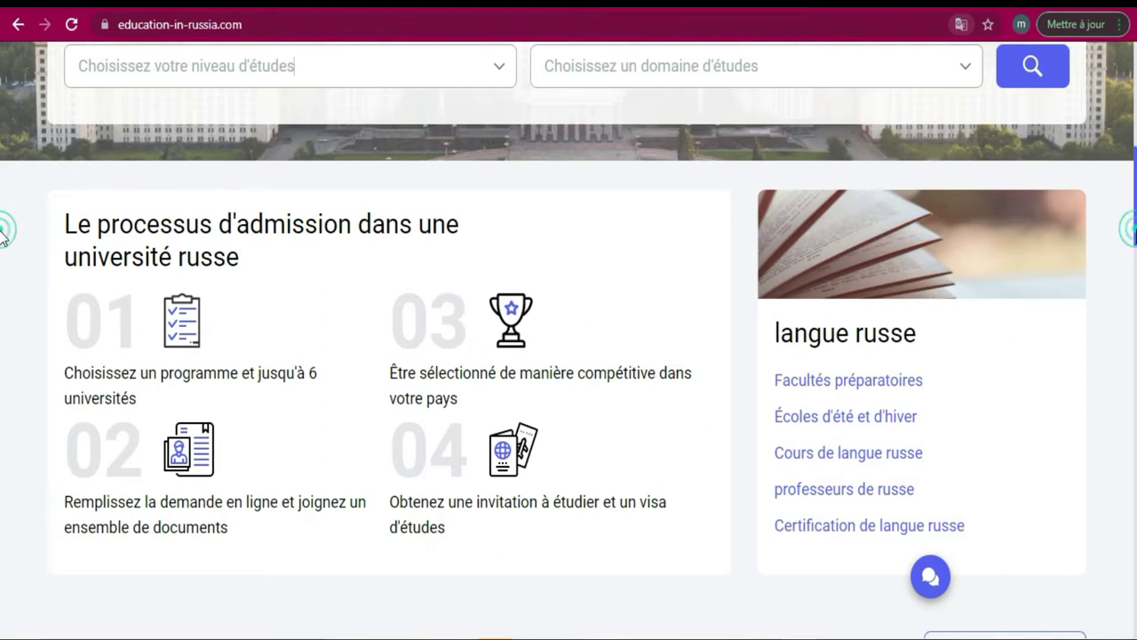
Skim the French homepage, then go to the sign-in page with the 'Entrer' button.
{"action": "scroll", "coordinate": [3, 260], "scroll_direction": "down", "scroll_amount": 2}
{"action": "scroll", "coordinate": [3, 260], "scroll_direction": "down", "scroll_amount": 3}
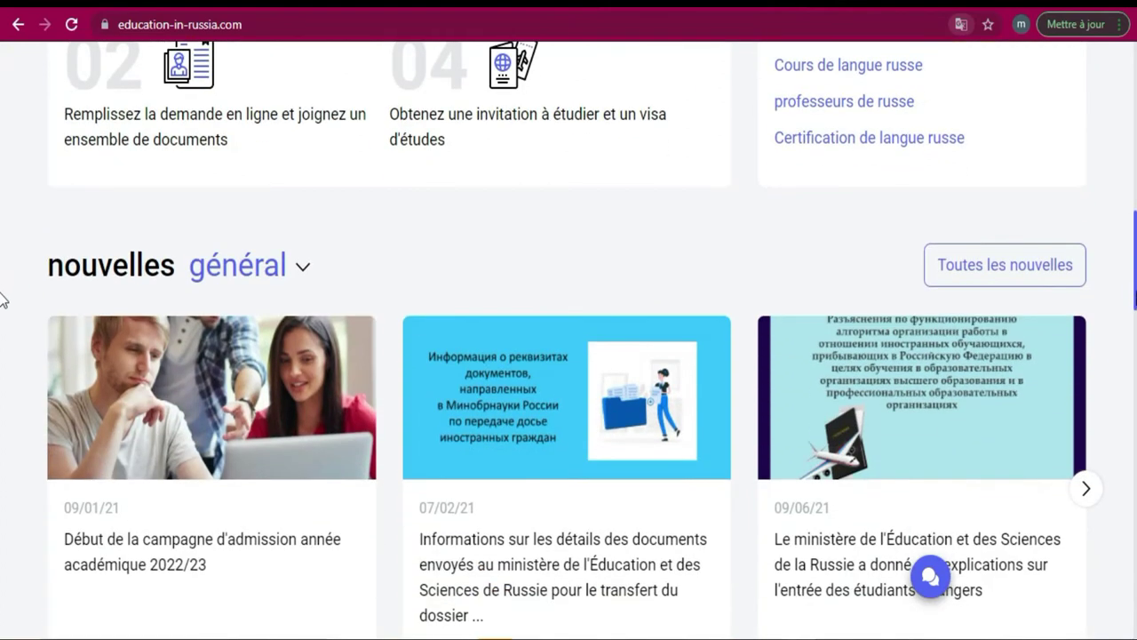
{"action": "scroll", "coordinate": [3, 266], "scroll_direction": "up", "scroll_amount": 1}
{"action": "scroll", "coordinate": [2, 229], "scroll_direction": "up", "scroll_amount": 8}
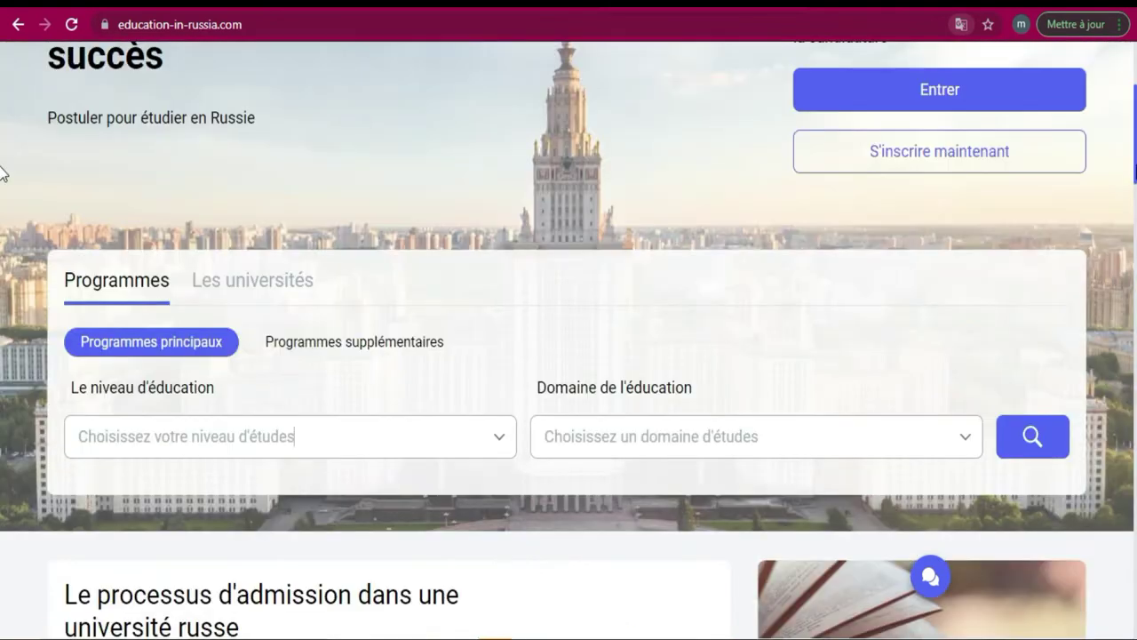
{"action": "scroll", "coordinate": [2, 169], "scroll_direction": "up", "scroll_amount": 2}
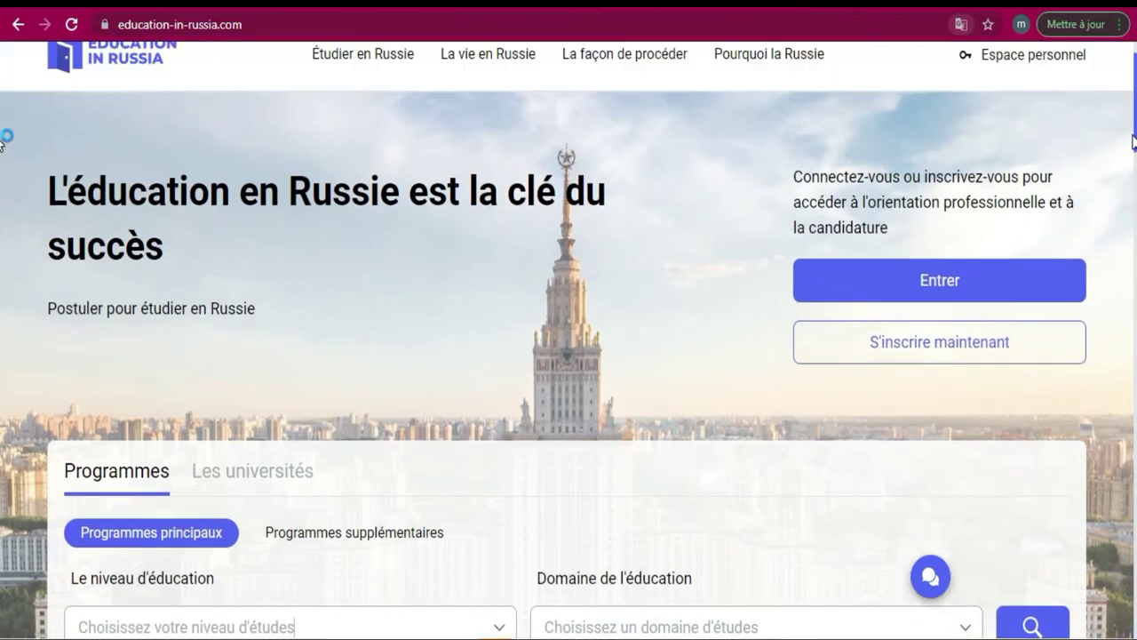
{"action": "left_click", "coordinate": [924, 284]}
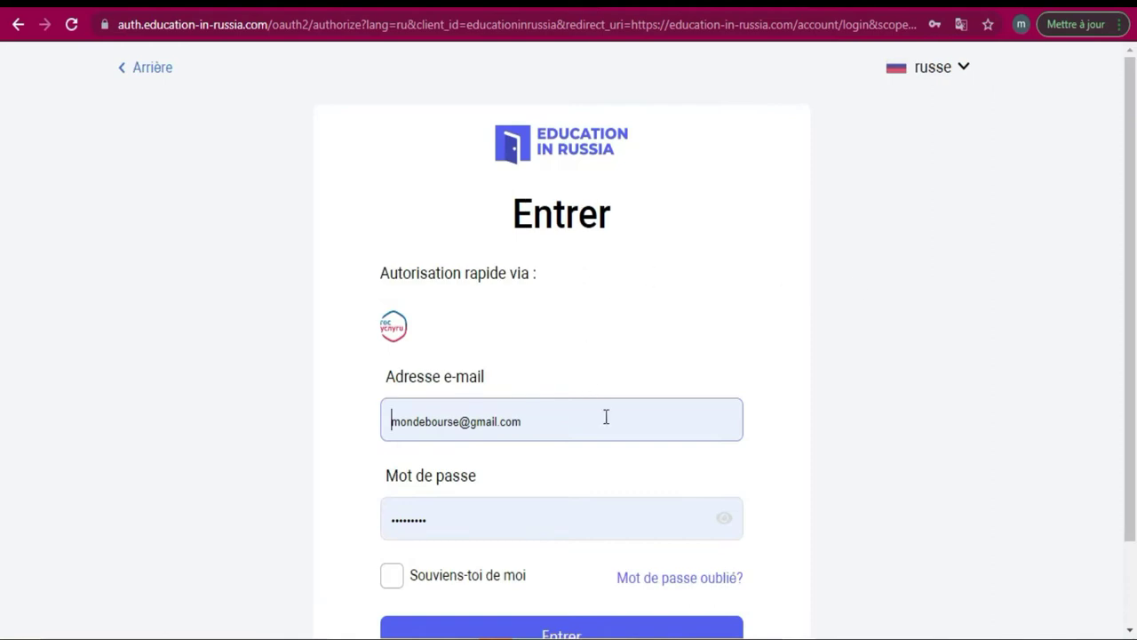
Tick 'Souviens-toi de moi' and log in with the autofilled credentials to reach Мои заявки.
{"action": "scroll", "coordinate": [1, 266], "scroll_direction": "down", "scroll_amount": 2}
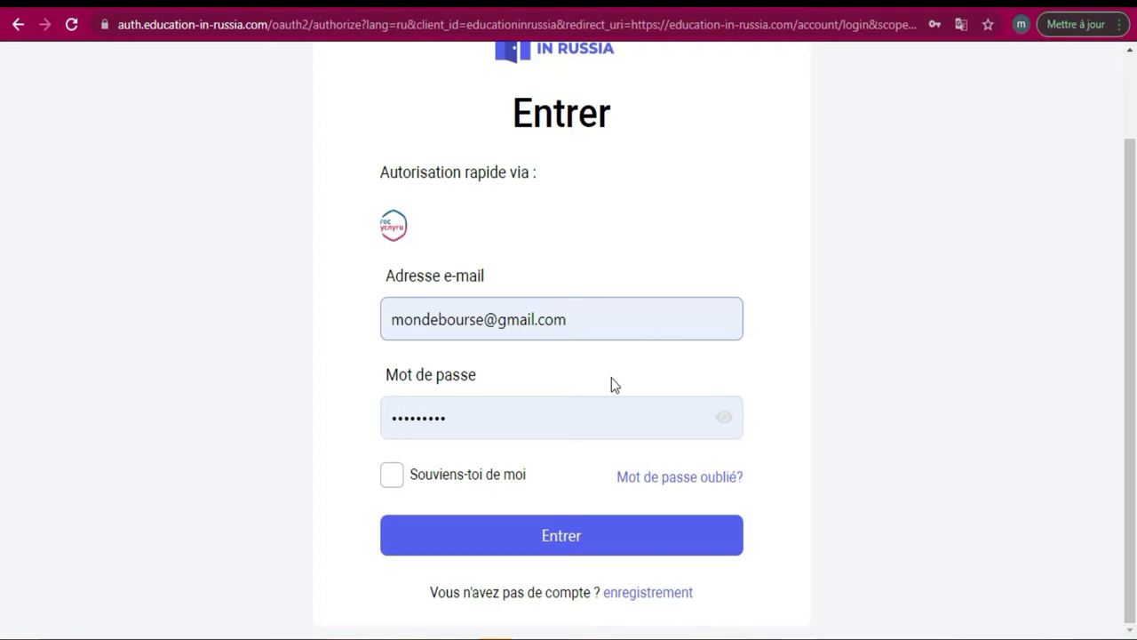
{"action": "left_click", "coordinate": [396, 485]}
{"action": "left_click", "coordinate": [581, 540]}
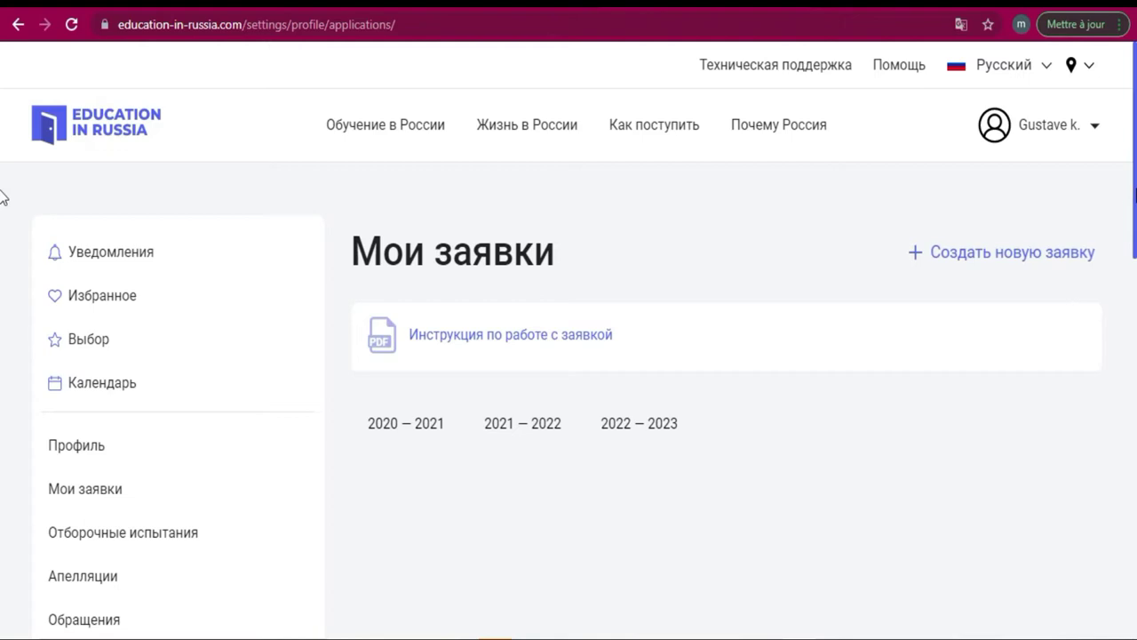
Open the 'Инструкция по работе с заявкой' PDF guide from the Мои заявки page.
{"action": "scroll", "coordinate": [3, 229], "scroll_direction": "down", "scroll_amount": 1}
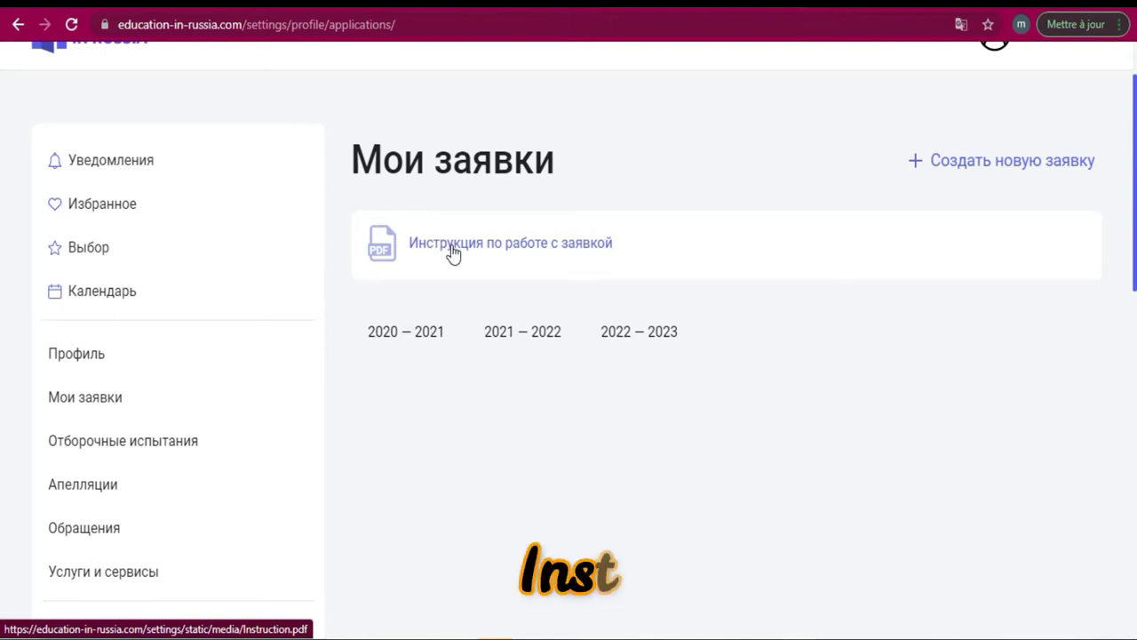
{"action": "left_click", "coordinate": [452, 249]}
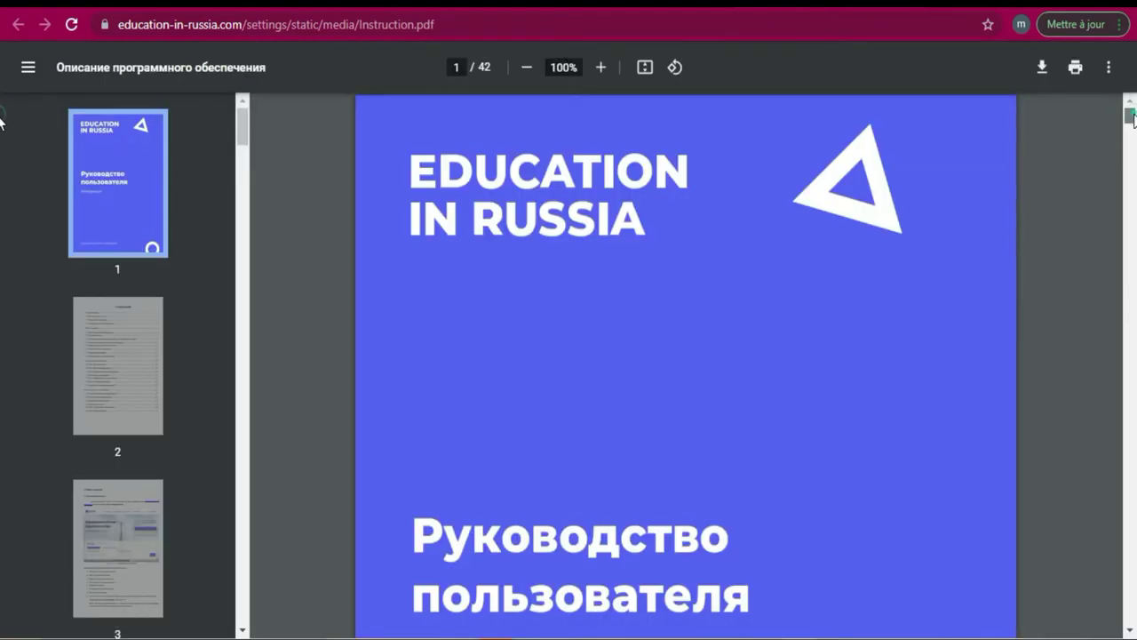
Scroll the PDF guide from page 1 down to section 1.2, Вход в ЛК пользователя, on page 4.
{"action": "scroll", "coordinate": [684, 356], "scroll_direction": "down", "scroll_amount": 20}
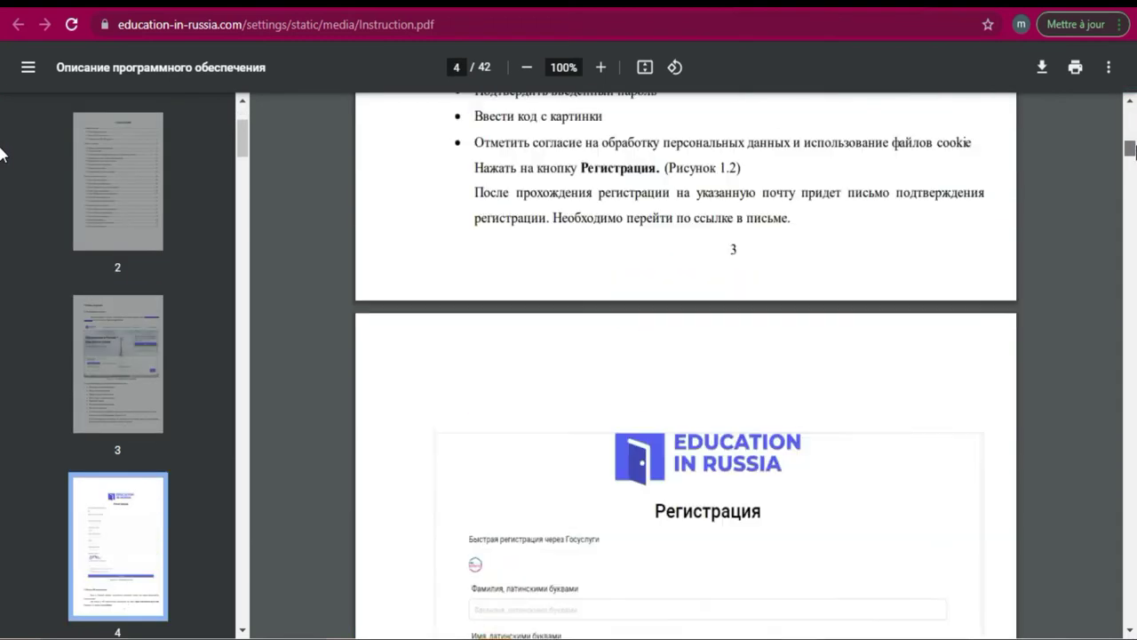
{"action": "scroll", "coordinate": [684, 355], "scroll_direction": "up", "scroll_amount": 7}
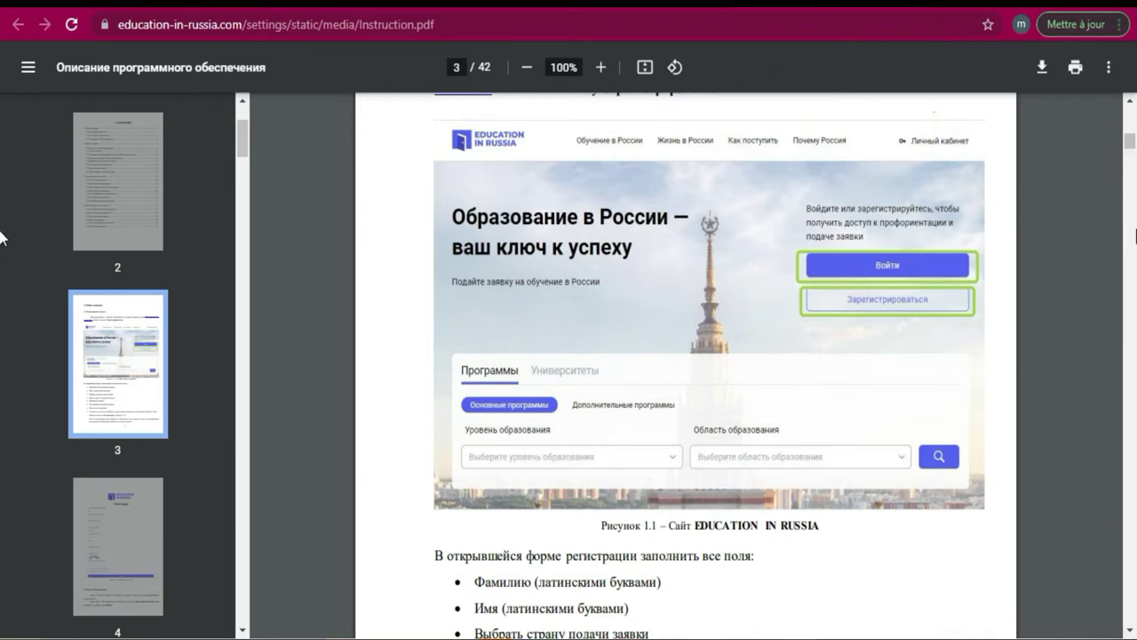
{"action": "scroll", "coordinate": [1133, 159], "scroll_direction": "down", "scroll_amount": 5}
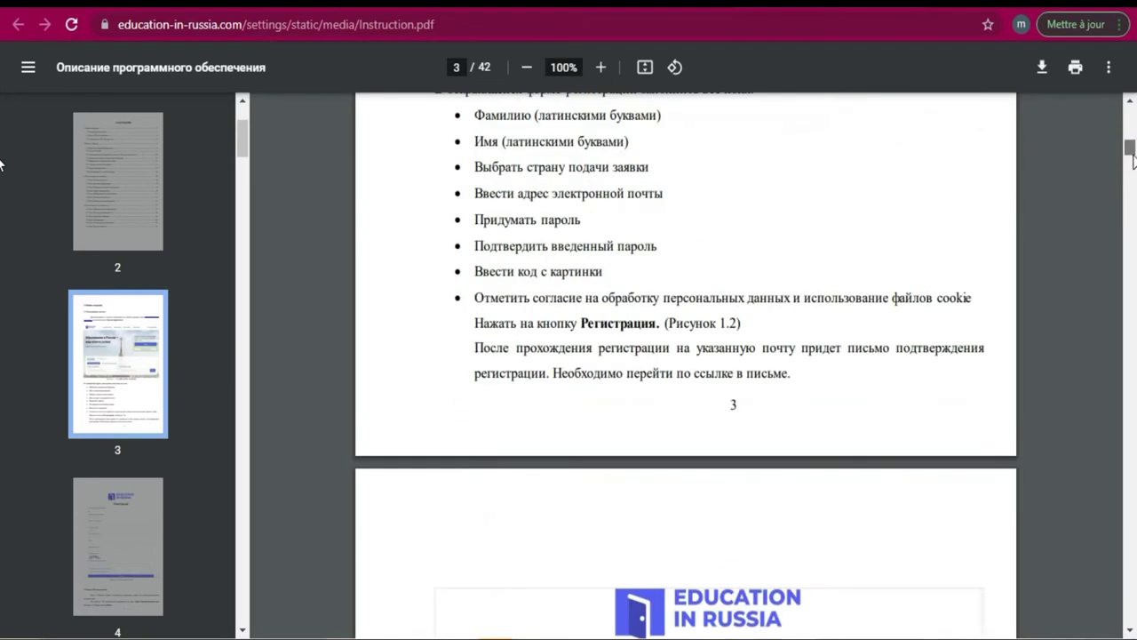
{"action": "scroll", "coordinate": [1133, 160], "scroll_direction": "down", "scroll_amount": 4}
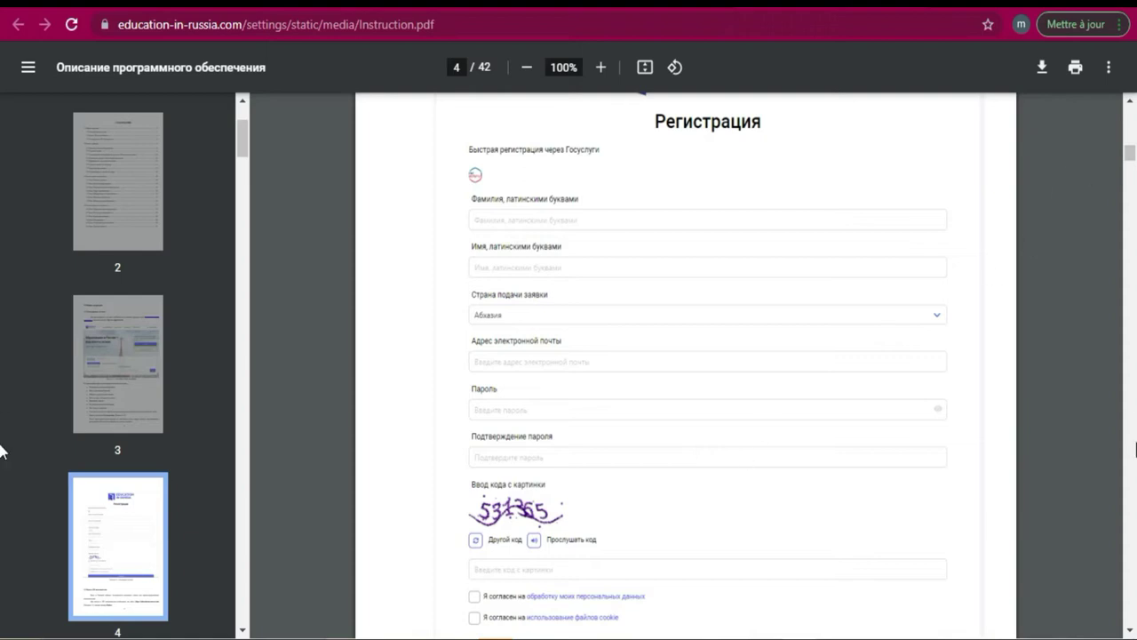
{"action": "left_click", "coordinate": [1130, 631]}
{"action": "left_click", "coordinate": [1129, 630]}
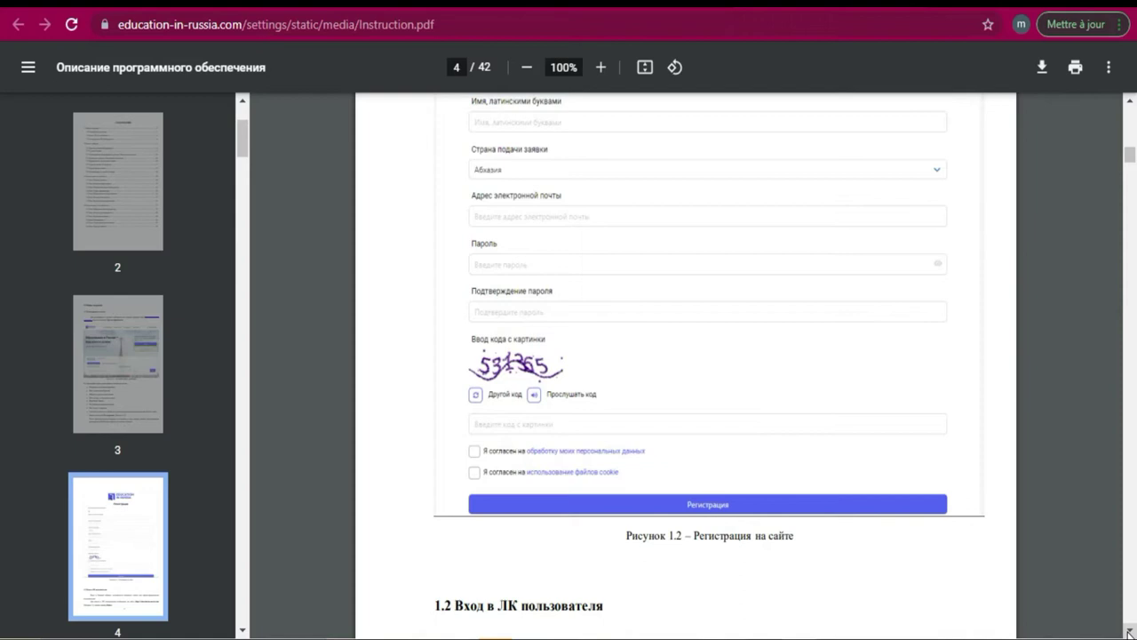
{"action": "left_click", "coordinate": [1130, 630]}
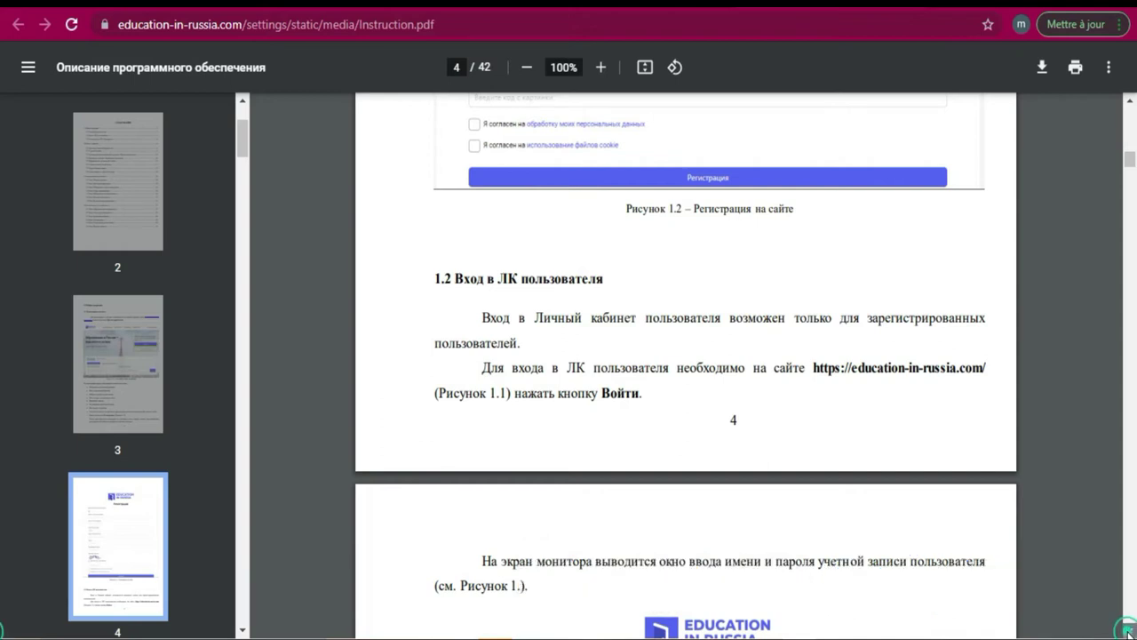
{"action": "left_click", "coordinate": [1129, 633]}
Read section 1.3 on the applicant's main menu (pages 6–8), then return to page 1 of 42.
{"action": "scroll", "coordinate": [1129, 632], "scroll_direction": "down", "scroll_amount": 5}
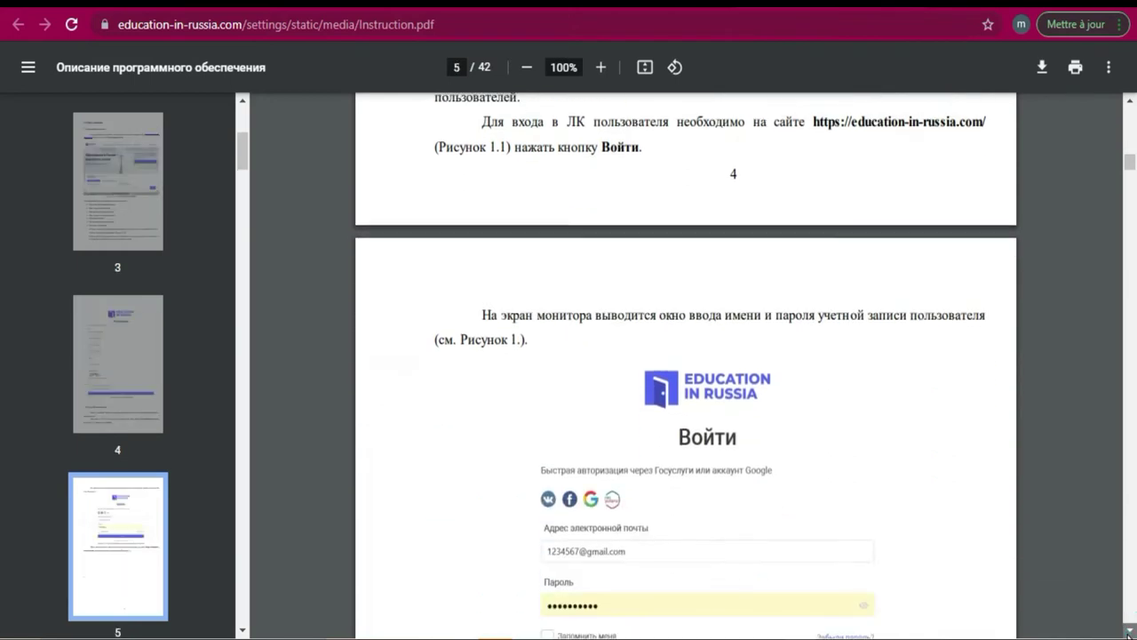
{"action": "scroll", "coordinate": [1129, 632], "scroll_direction": "down", "scroll_amount": 1}
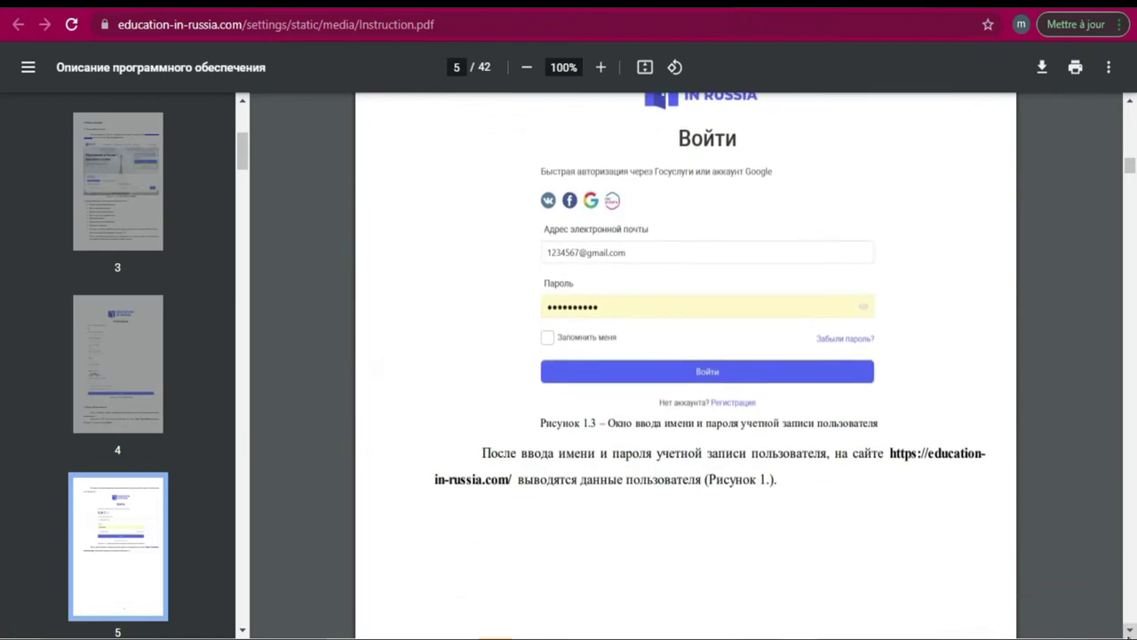
{"action": "scroll", "coordinate": [1129, 633], "scroll_direction": "down", "scroll_amount": 6}
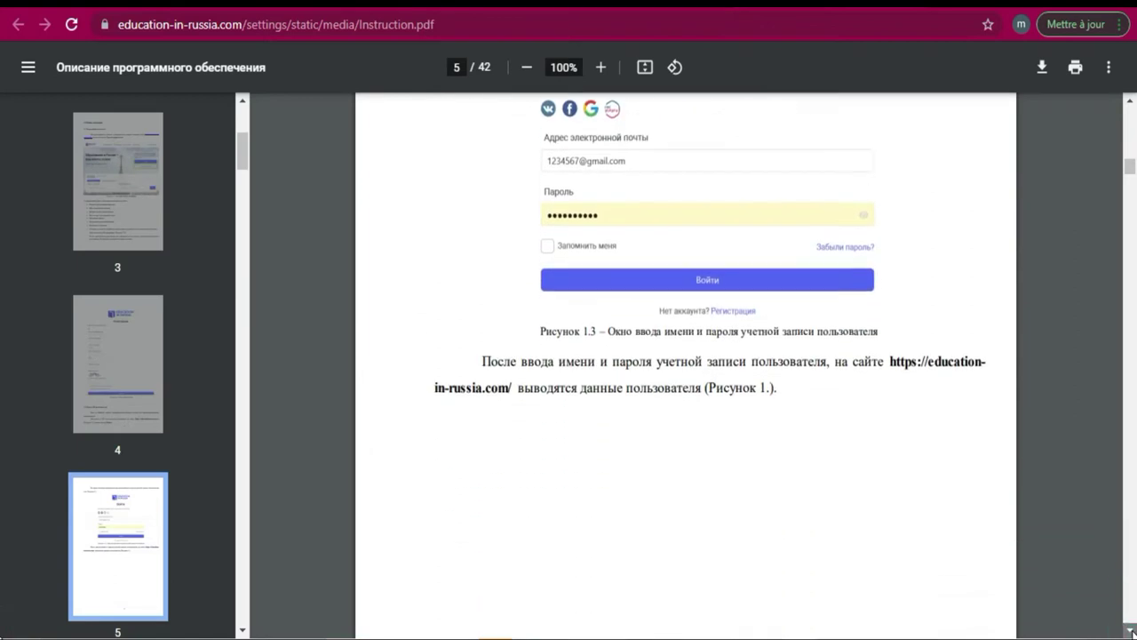
{"action": "scroll", "coordinate": [1015, 546], "scroll_direction": "down", "scroll_amount": 5}
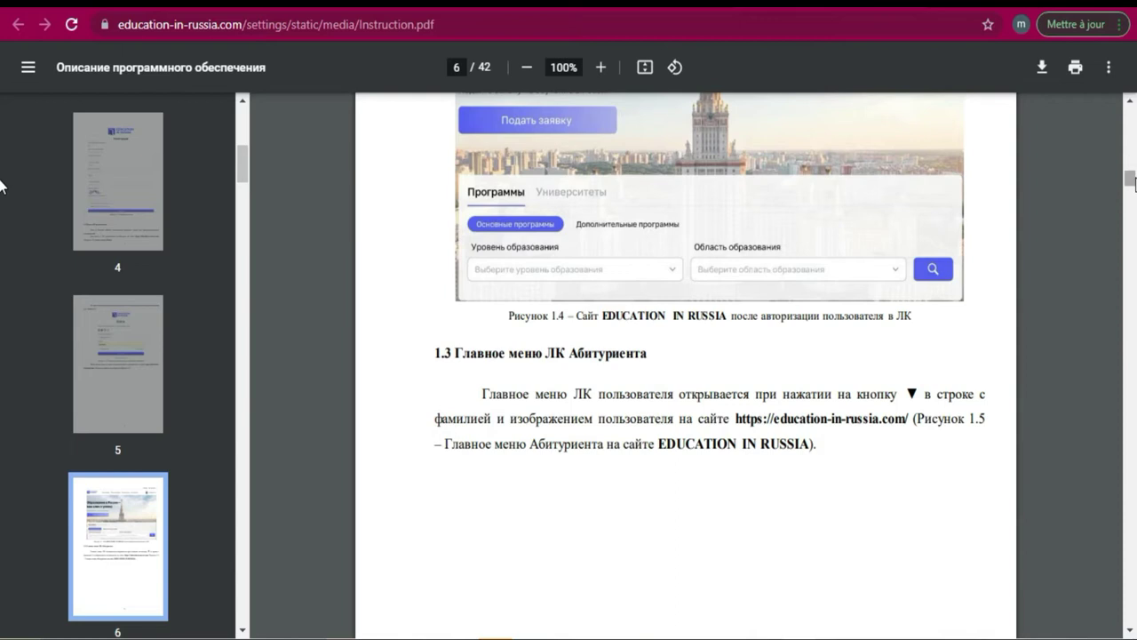
{"action": "left_click_drag", "start_coordinate": [1130, 181], "coordinate": [1130, 188]}
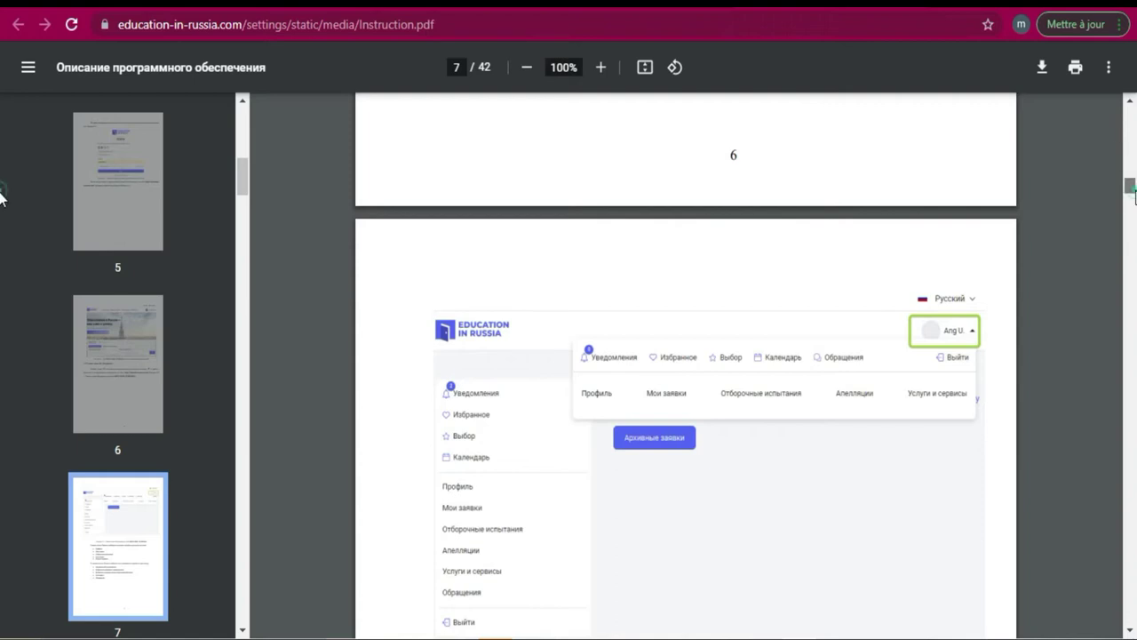
{"action": "left_click_drag", "start_coordinate": [1130, 187], "coordinate": [1133, 197]}
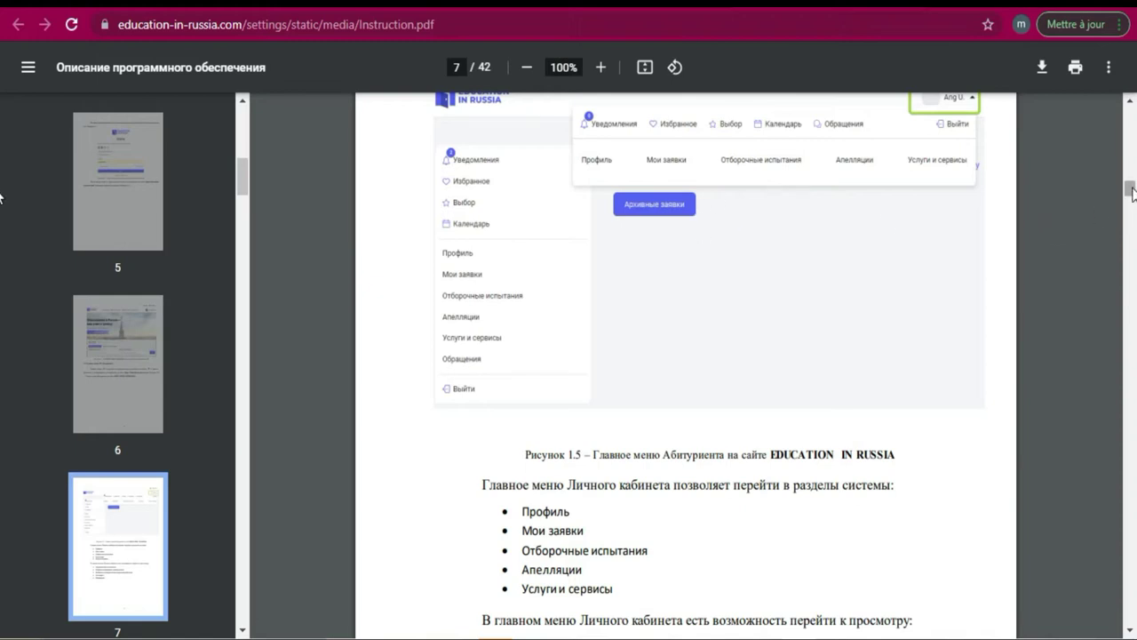
{"action": "left_click_drag", "start_coordinate": [1130, 191], "coordinate": [1131, 116]}
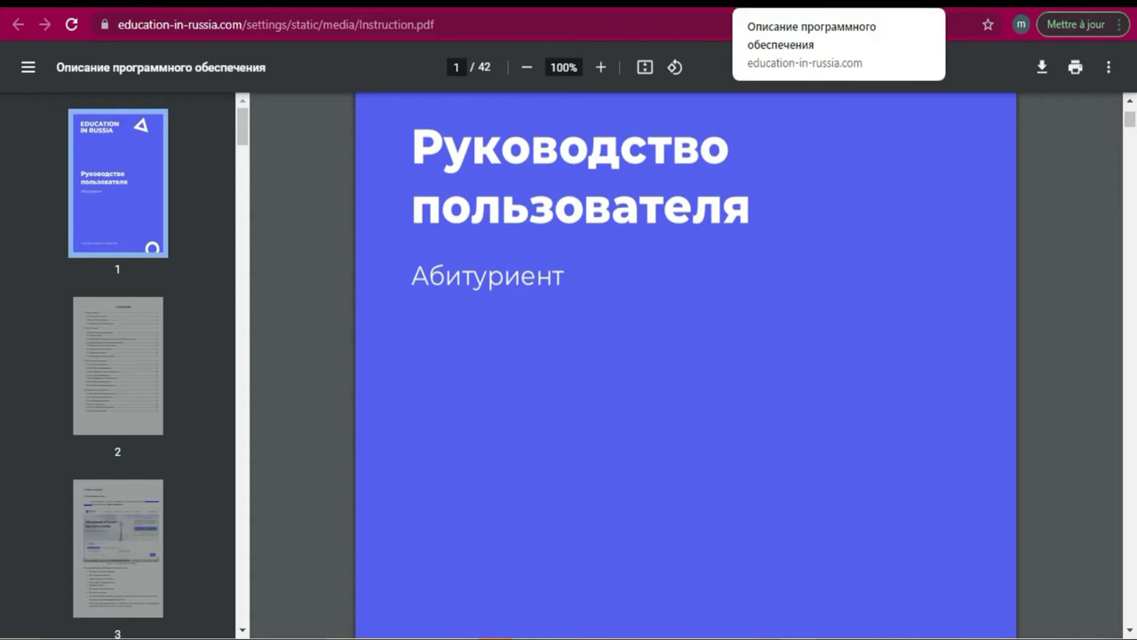
Back on the Мои заявки tab, create a new application with 'Создать новую заявку' to open its Анкета.
{"action": "left_click", "coordinate": [755, 3]}
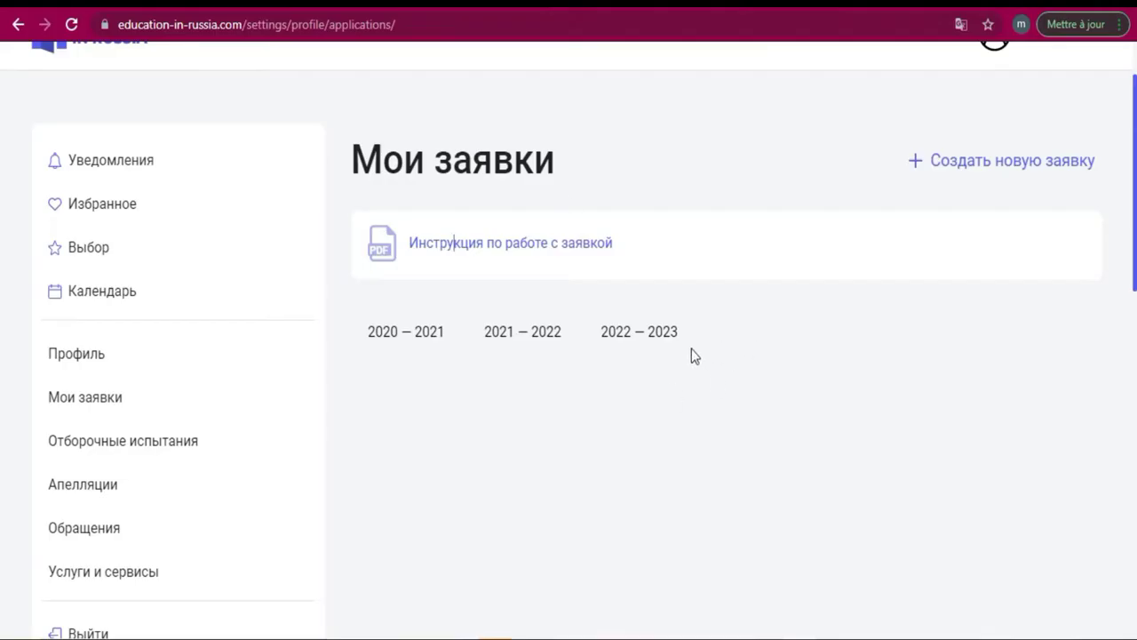
{"action": "left_click", "coordinate": [962, 168]}
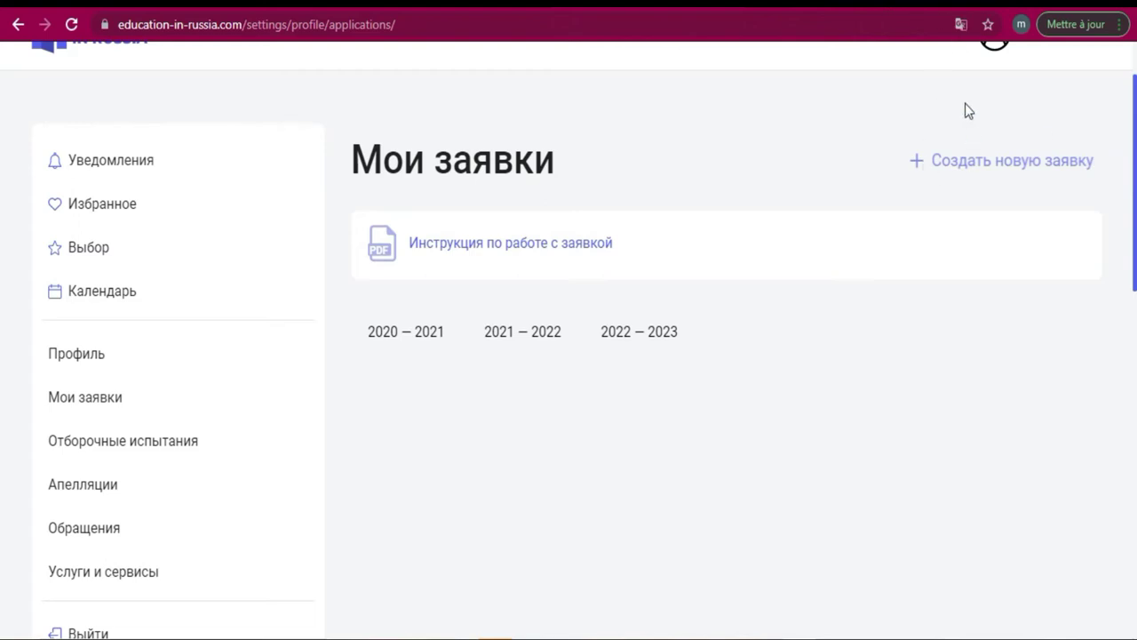
{"action": "left_click", "coordinate": [1028, 172]}
{"action": "left_click", "coordinate": [1015, 166]}
{"action": "left_click", "coordinate": [981, 27]}
{"action": "left_click", "coordinate": [990, 167]}
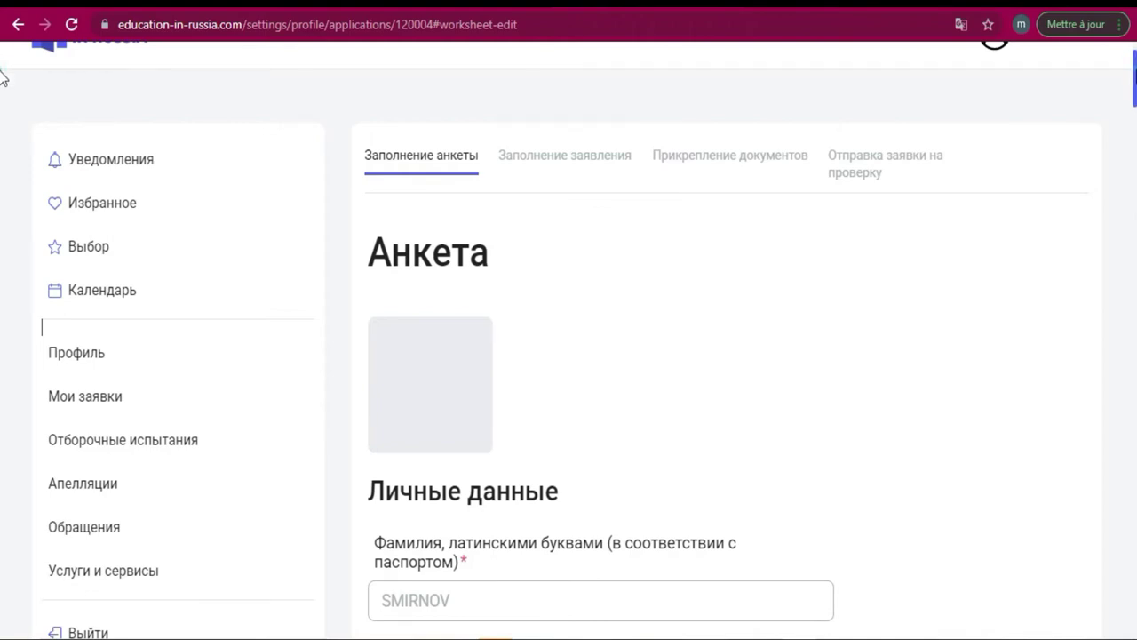
{"action": "scroll", "coordinate": [2, 158], "scroll_direction": "down", "scroll_amount": 10}
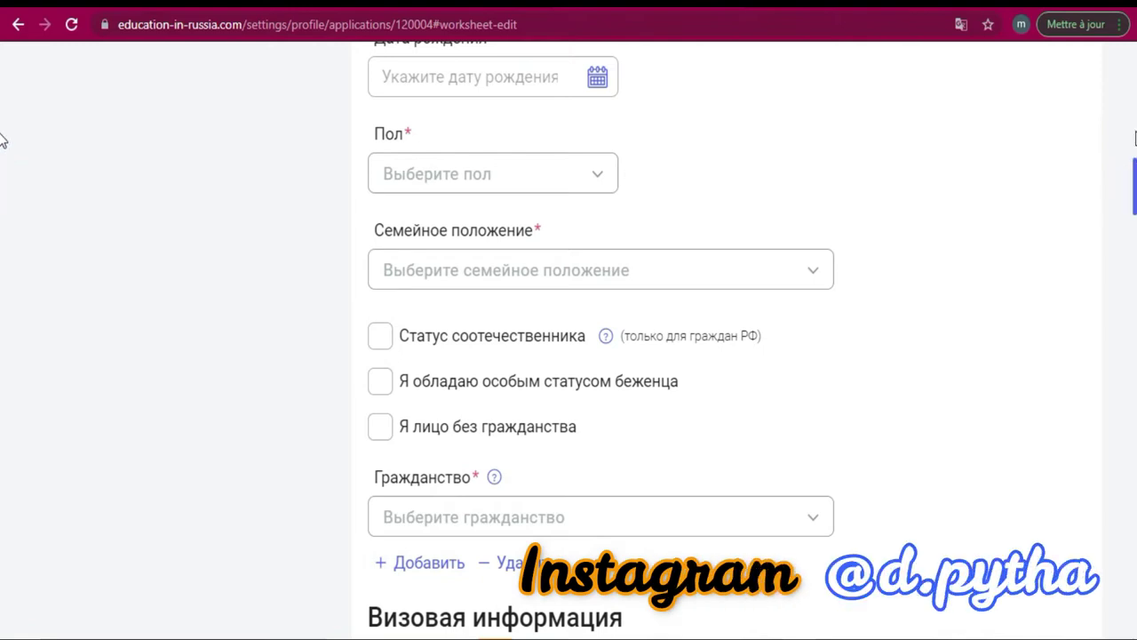
{"action": "scroll", "coordinate": [3, 140], "scroll_direction": "up", "scroll_amount": 15}
{"action": "scroll", "coordinate": [3, 140], "scroll_direction": "down", "scroll_amount": 5}
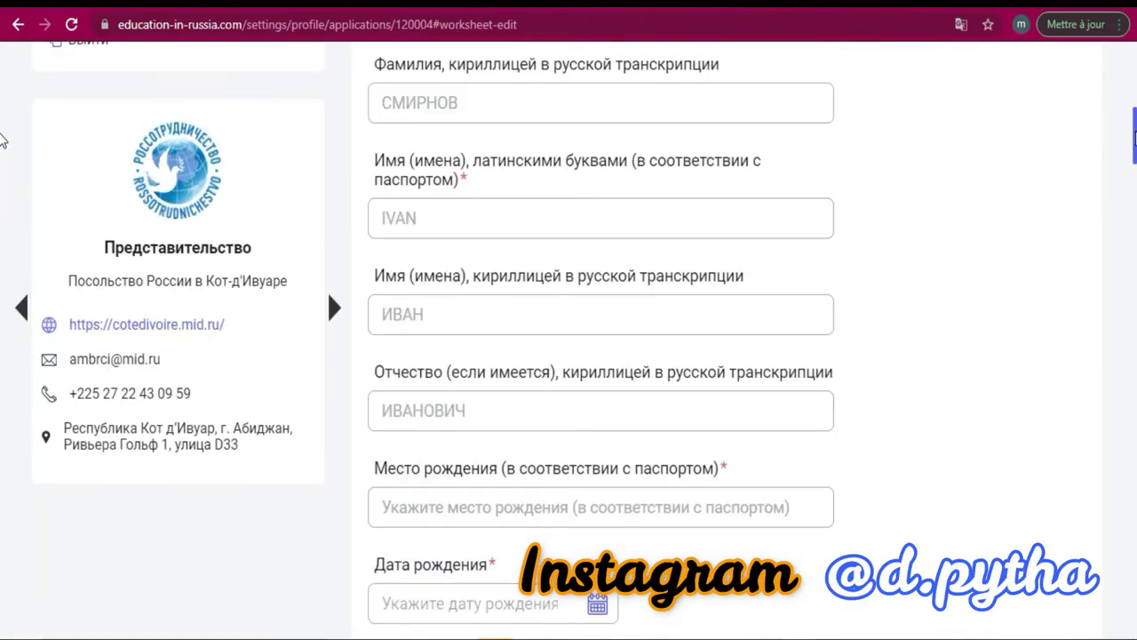
{"action": "scroll", "coordinate": [2, 139], "scroll_direction": "up", "scroll_amount": 5}
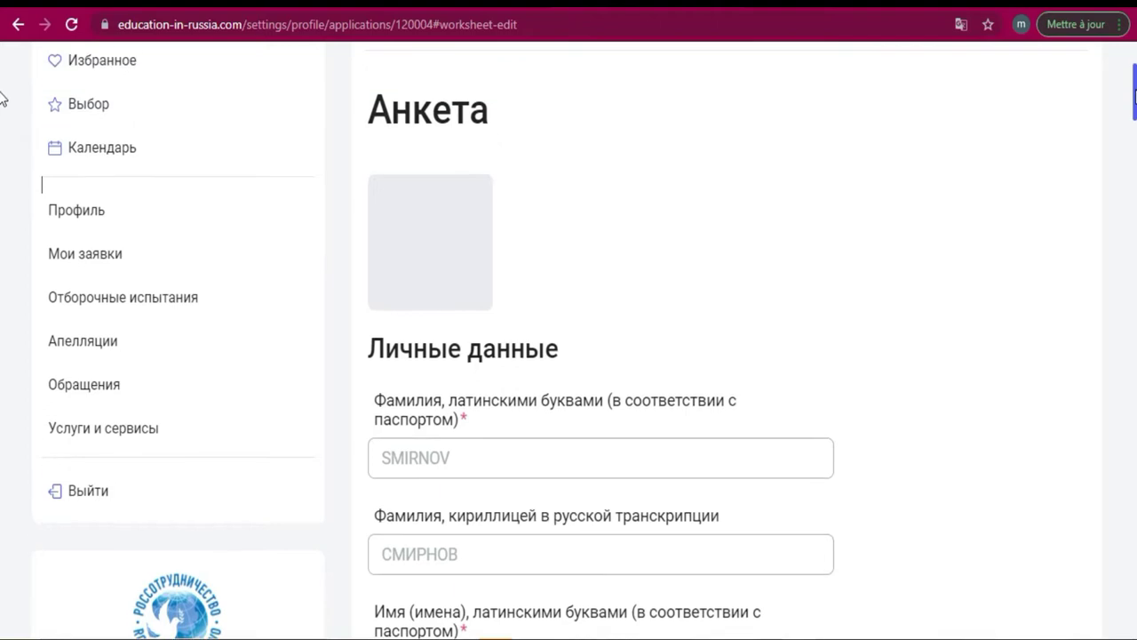
{"action": "scroll", "coordinate": [2, 100], "scroll_direction": "down", "scroll_amount": 2}
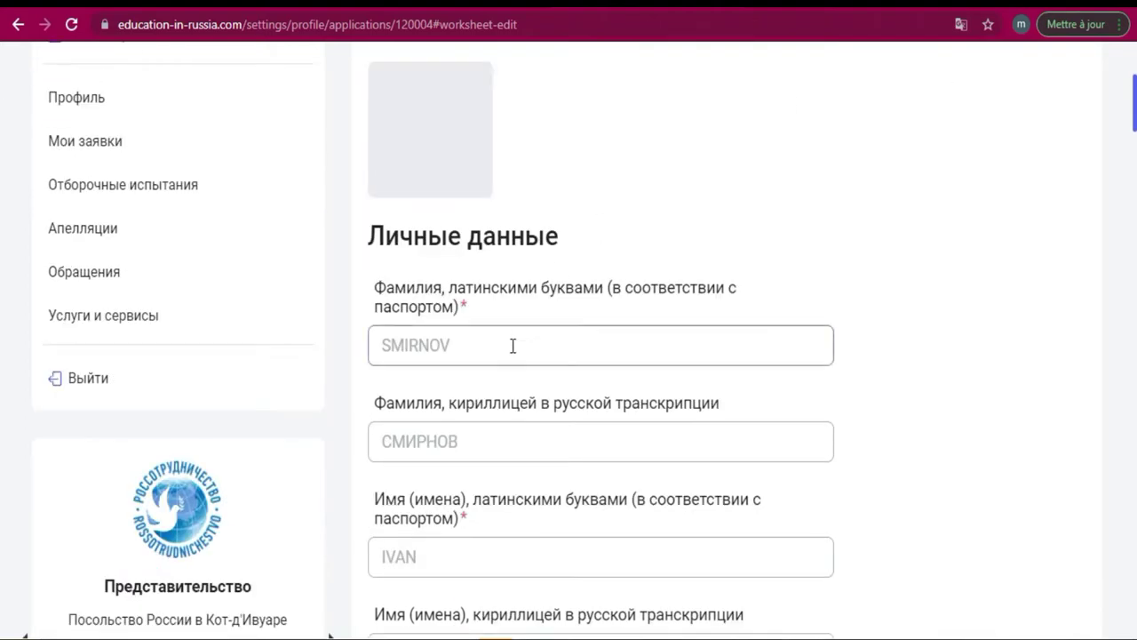
Translate the Анкета questionnaire page into French, retrying after the error, and close the popup.
{"action": "left_click", "coordinate": [961, 26]}
{"action": "left_click", "coordinate": [854, 60]}
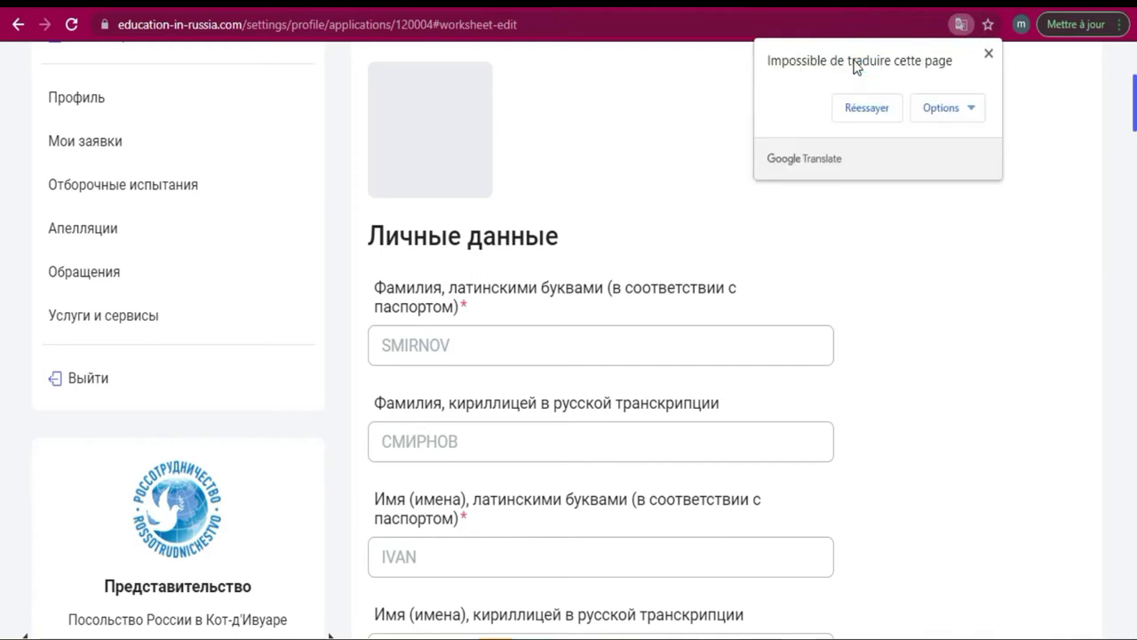
{"action": "left_click", "coordinate": [873, 110]}
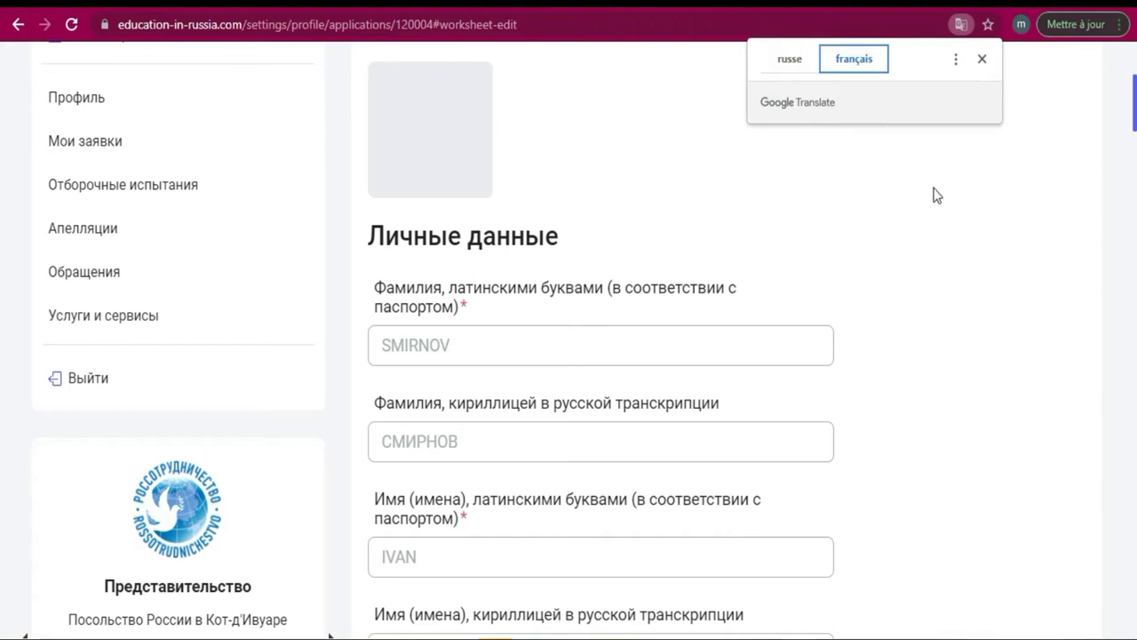
{"action": "left_click", "coordinate": [561, 316]}
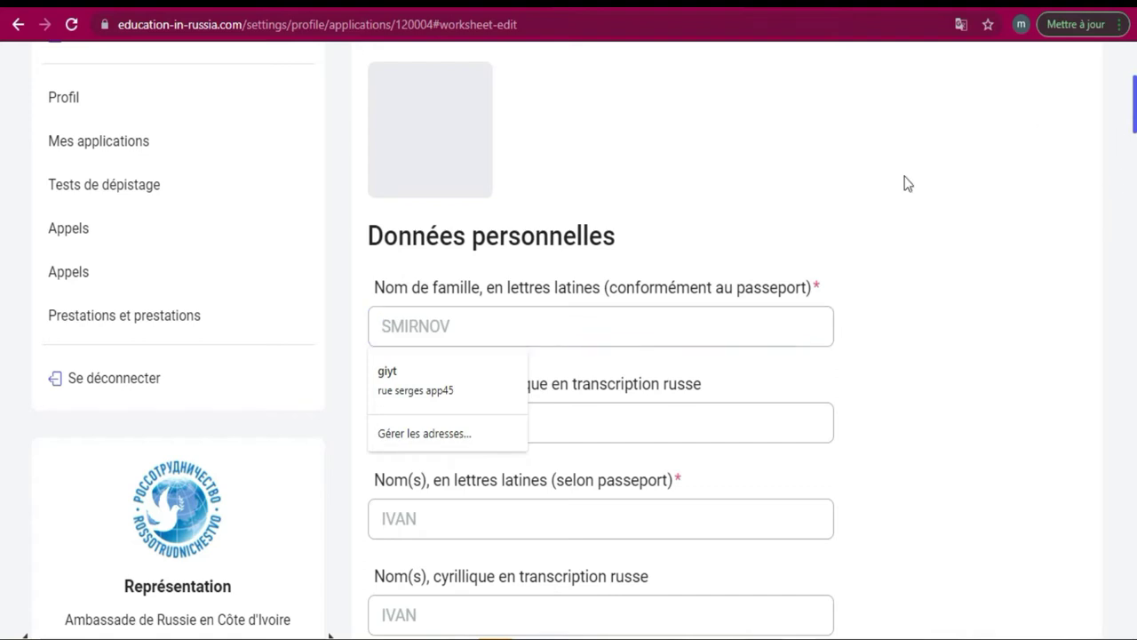
Type the applicant's surname into the Latin-letter surname field, then select the Cyrillic surname field.
{"action": "left_click", "coordinate": [702, 321]}
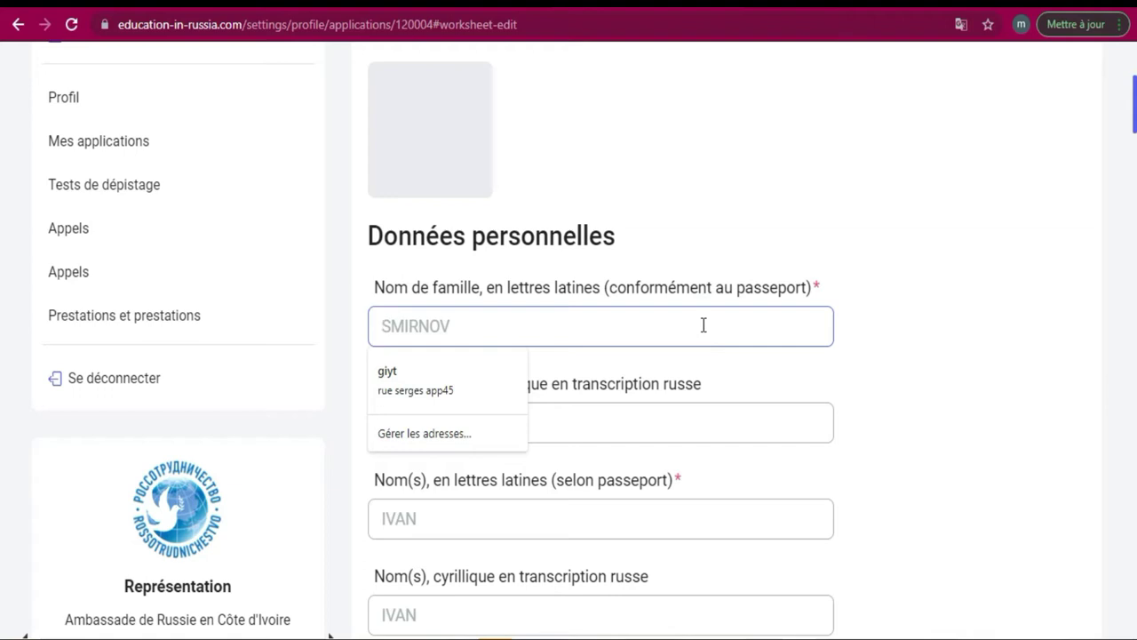
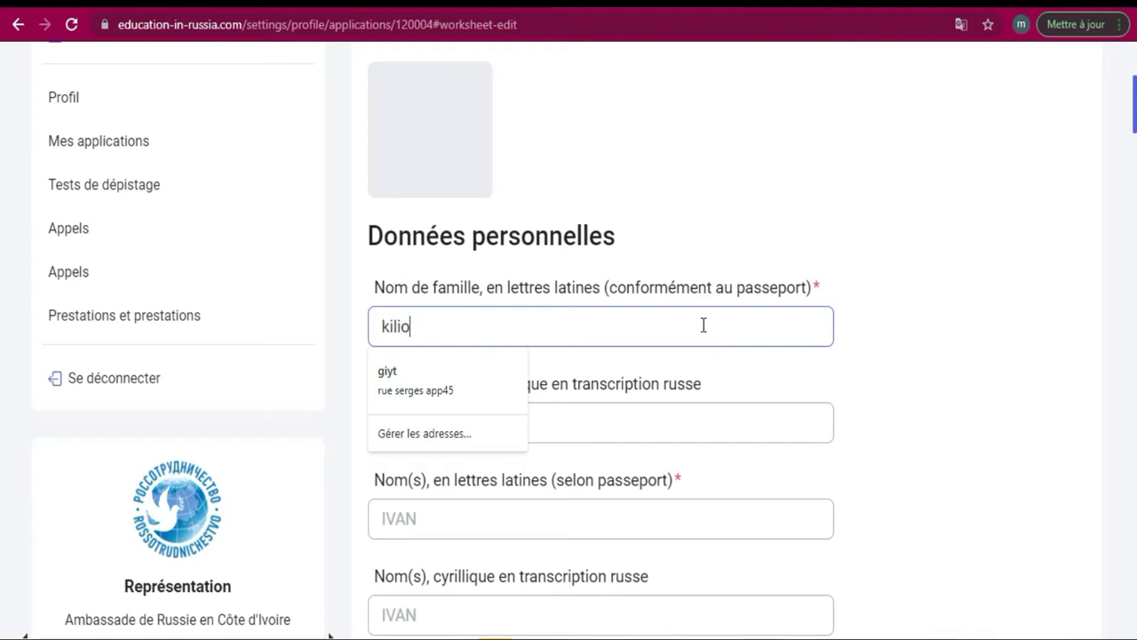
{"action": "left_click", "coordinate": [562, 430]}
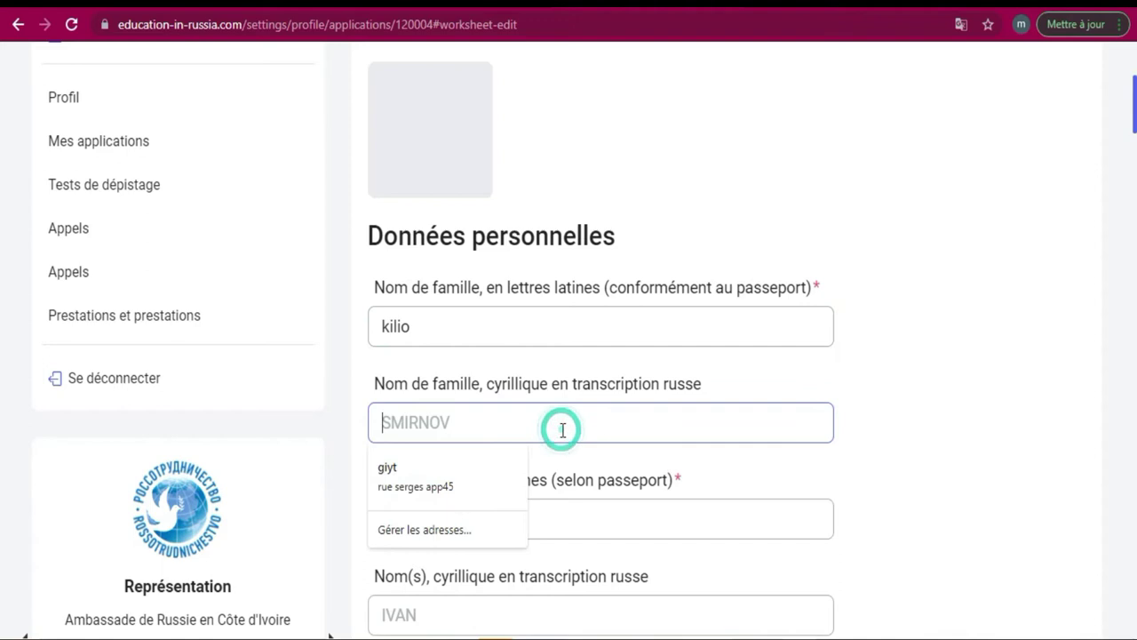
{"action": "left_click", "coordinate": [562, 430]}
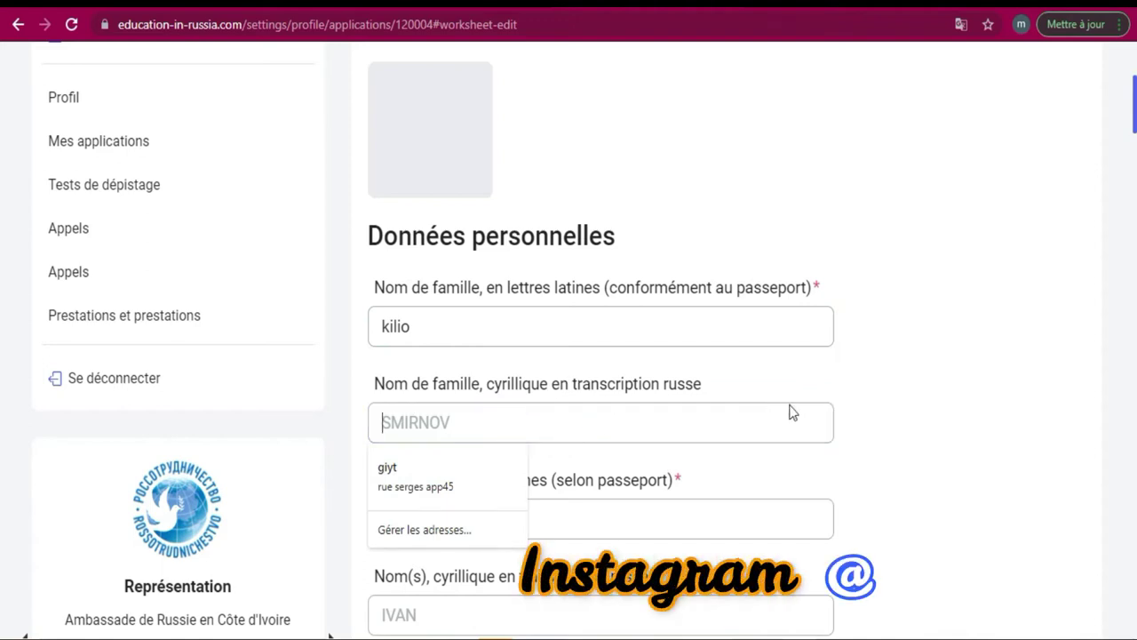
{"action": "left_click", "coordinate": [739, 426]}
{"action": "left_click", "coordinate": [738, 425]}
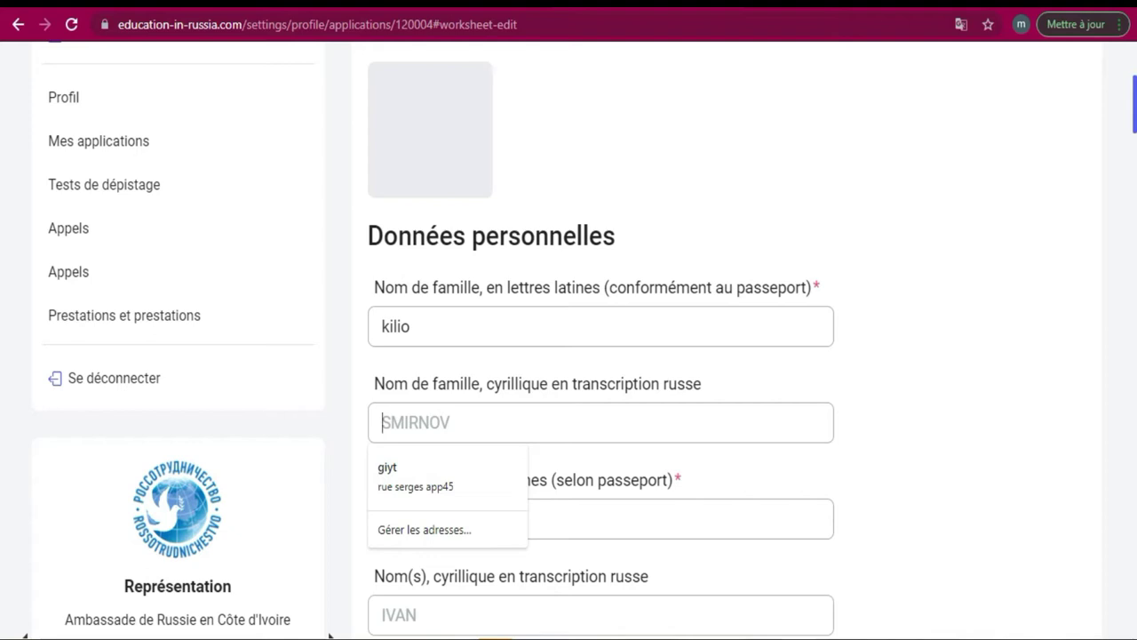
Switch the keyboard input to Russian, refocus the Cyrillic surname field, then open a new blank tab.
{"action": "key", "text": "super+space"}
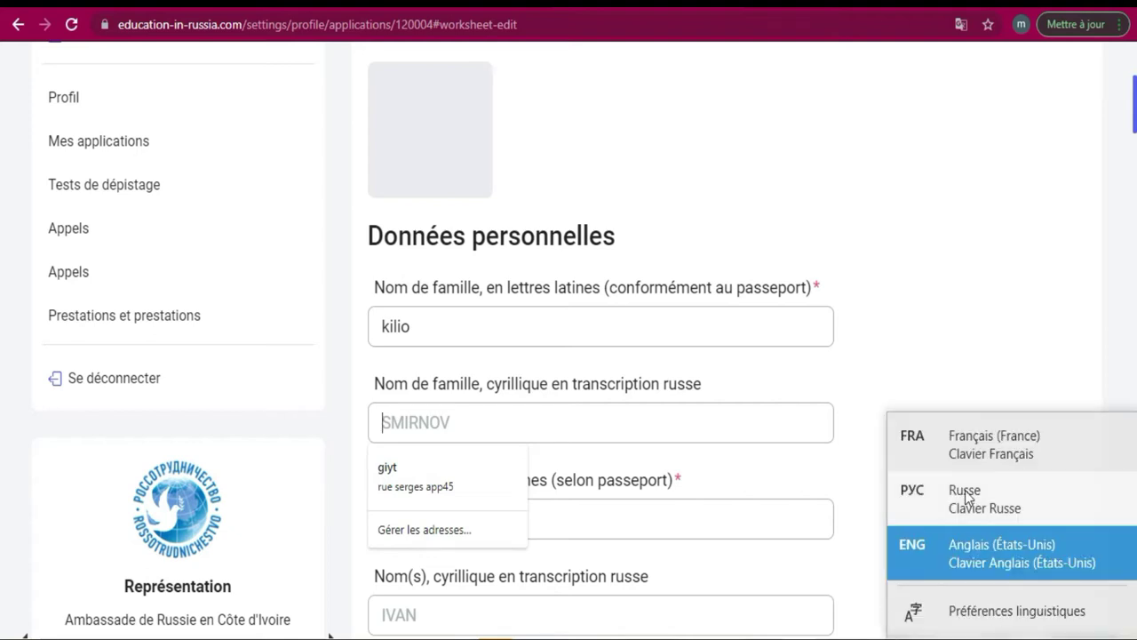
{"action": "left_click", "coordinate": [907, 323]}
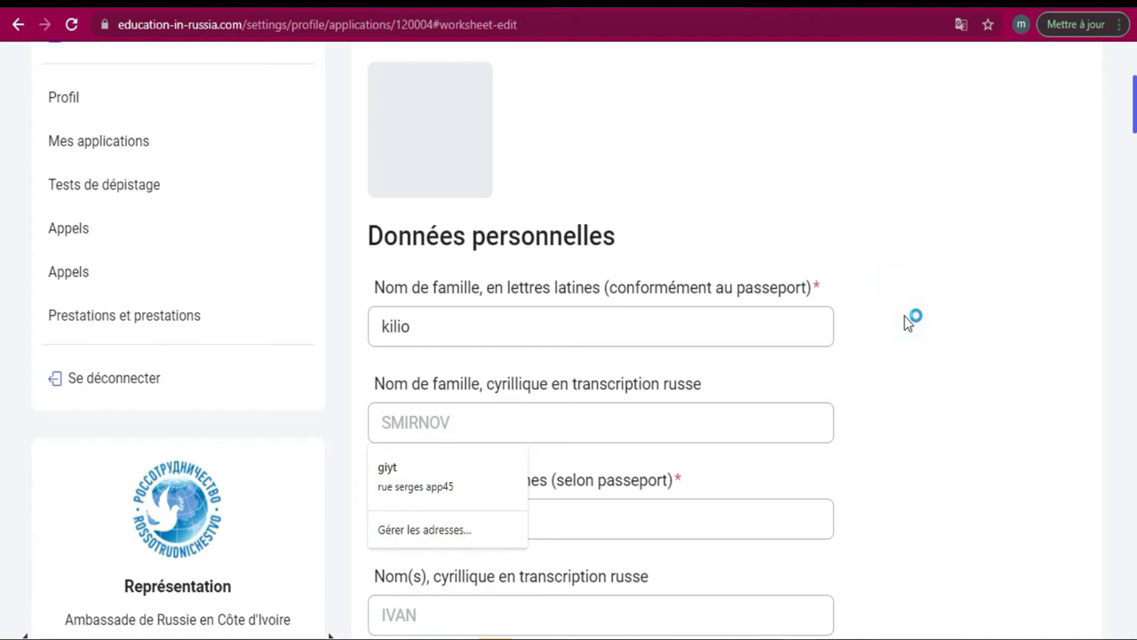
{"action": "left_click", "coordinate": [749, 425]}
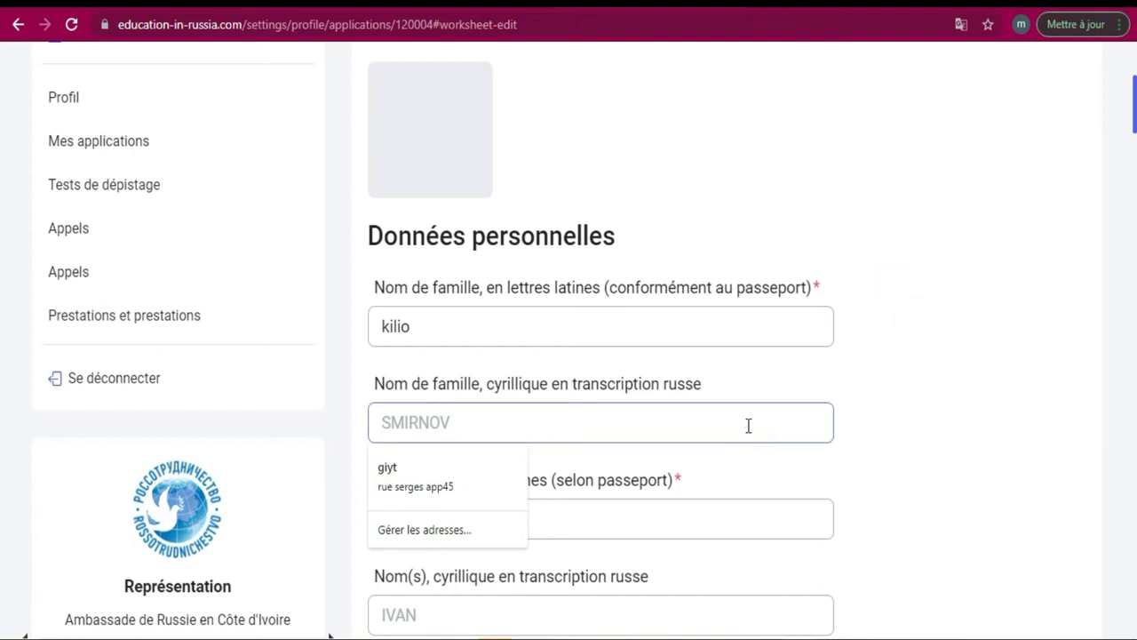
{"action": "left_click", "coordinate": [749, 425]}
{"action": "left_click", "coordinate": [634, 11]}
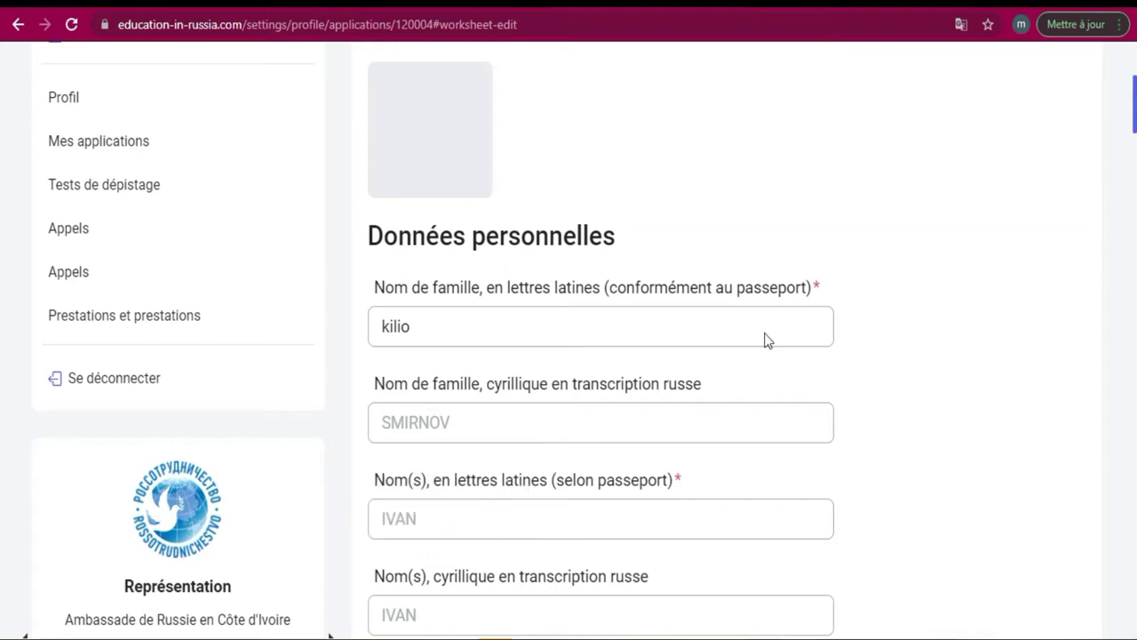
{"action": "key", "text": "ctrl+t"}
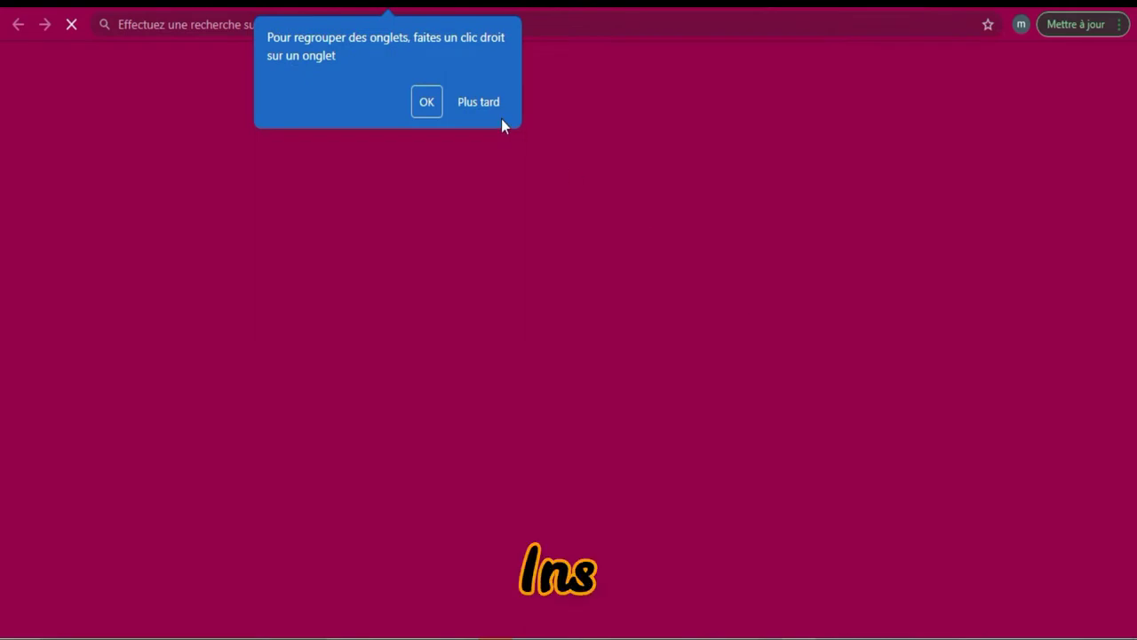
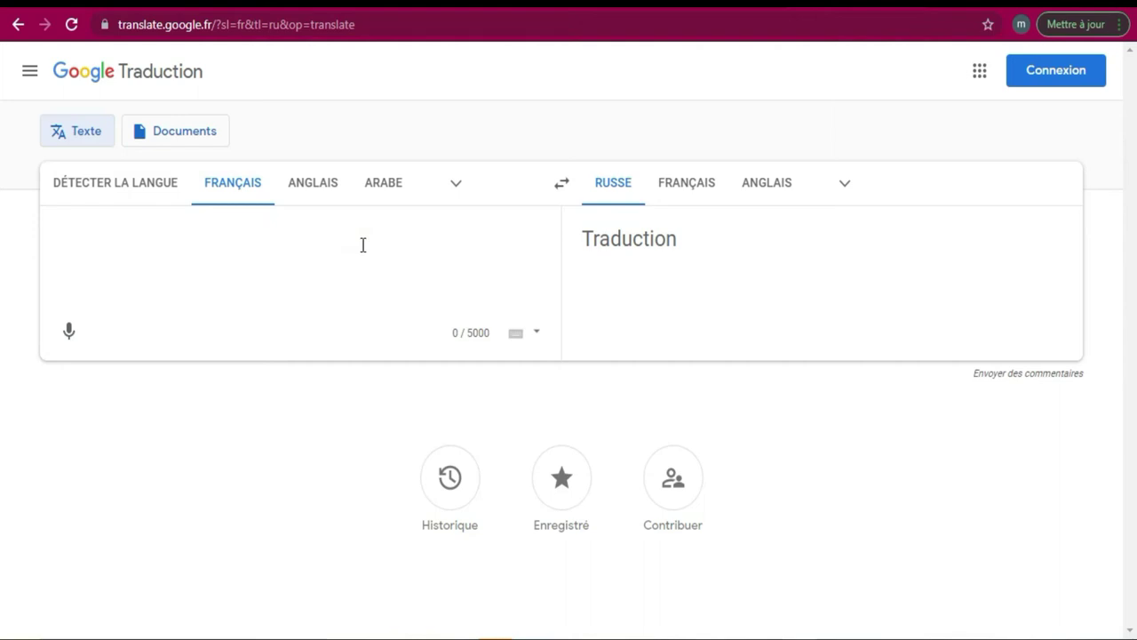
Translate the applicant's surname into Russian in Google Translate, copy the result 'килограмм', and return to the PDF tab.
{"action": "type", "text": "kilio"}
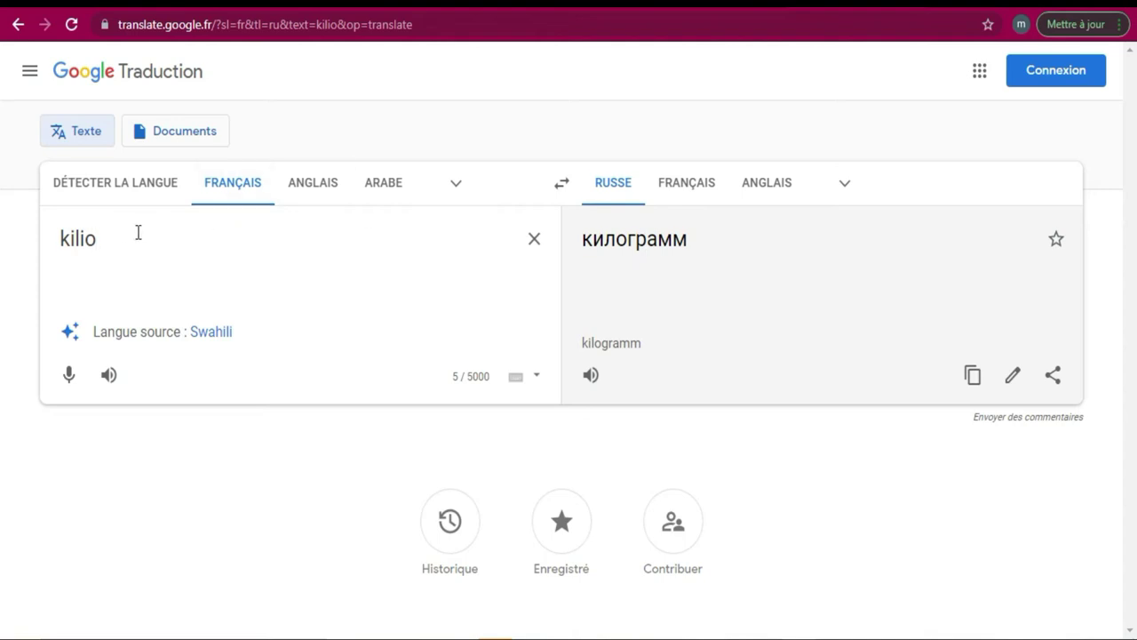
{"action": "key", "text": "BackSpace"}
{"action": "key", "text": "BackSpace"}
{"action": "key", "text": "BackSpace"}
{"action": "key", "text": "BackSpace"}
{"action": "key", "text": "BackSpace"}
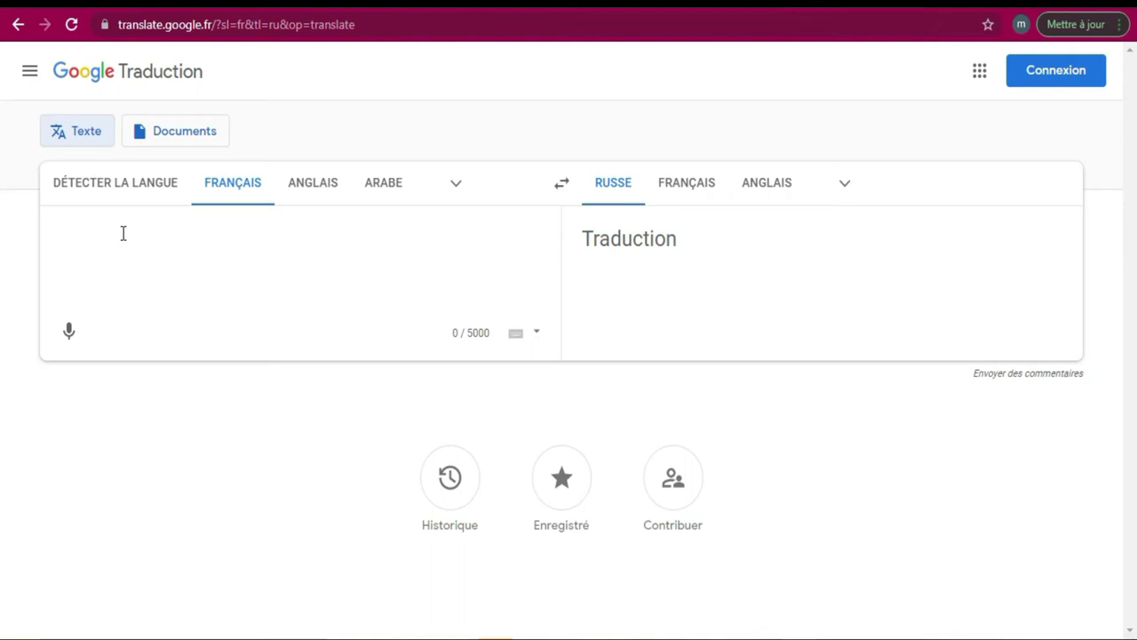
{"action": "type", "text": "eric"}
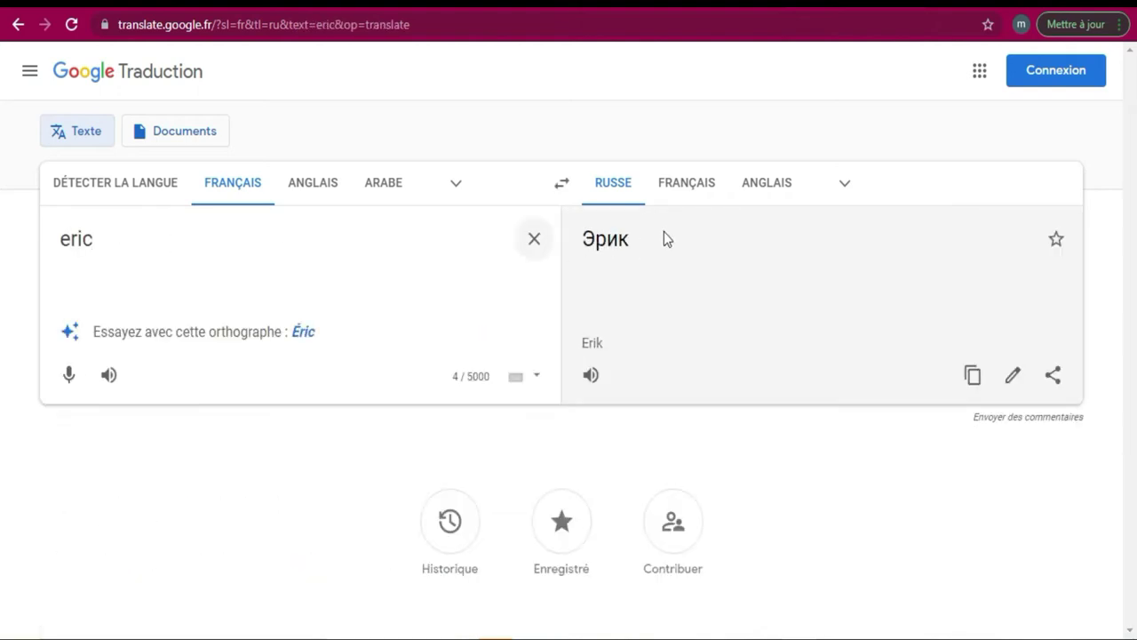
{"action": "left_click", "coordinate": [972, 383]}
{"action": "left_click", "coordinate": [154, 250]}
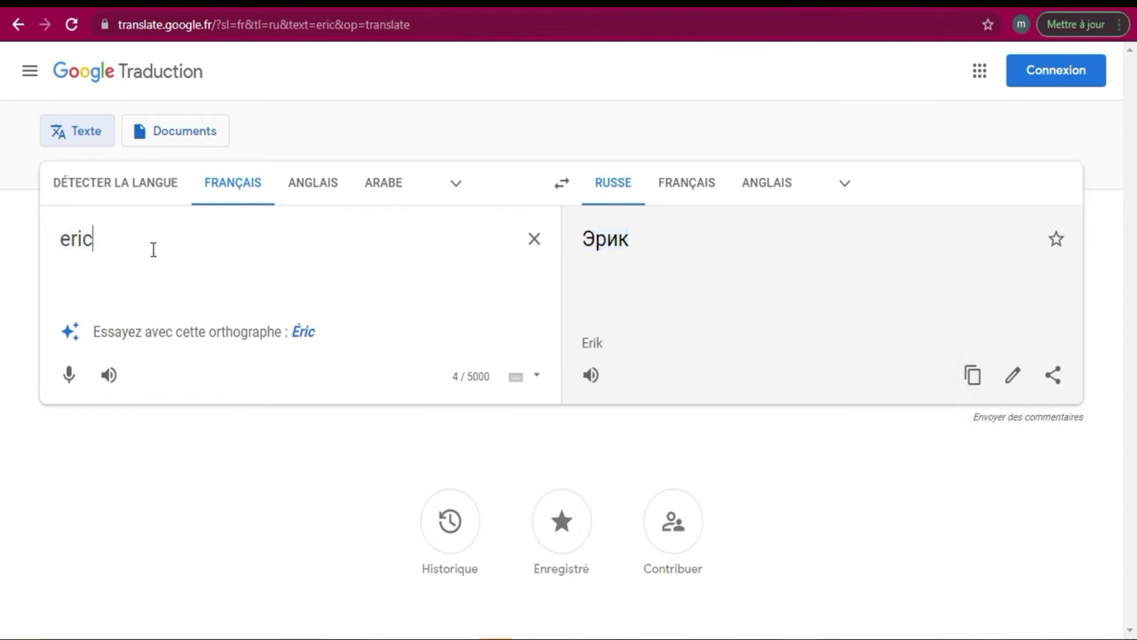
{"action": "key", "text": "BackSpace"}
{"action": "key", "text": "BackSpace"}
{"action": "key", "text": "BackSpace"}
{"action": "key", "text": "BackSpace"}
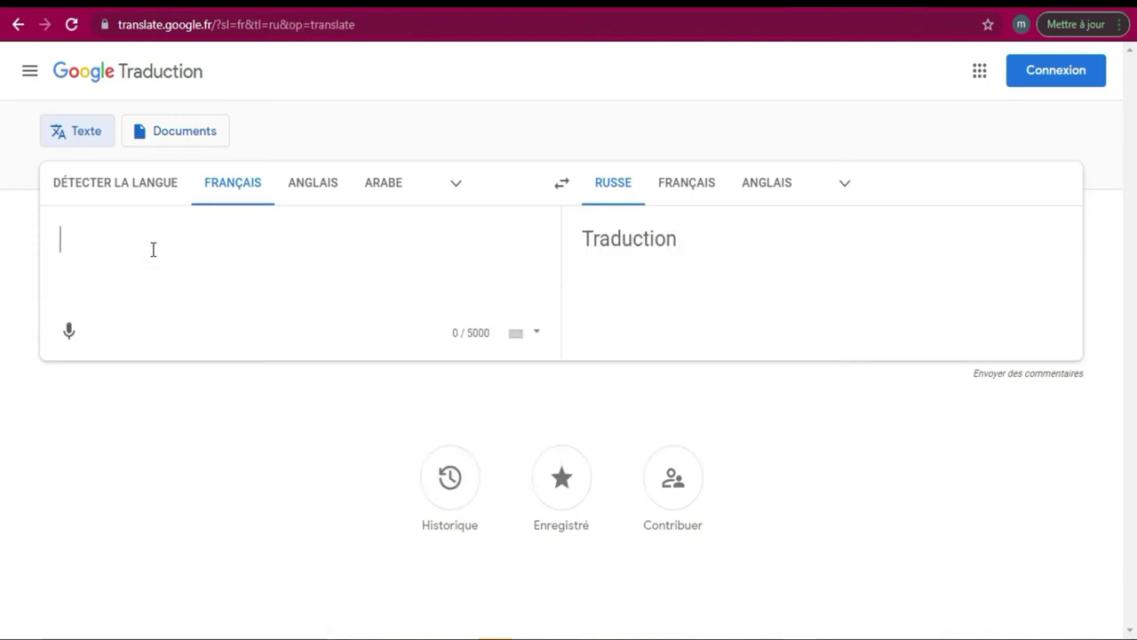
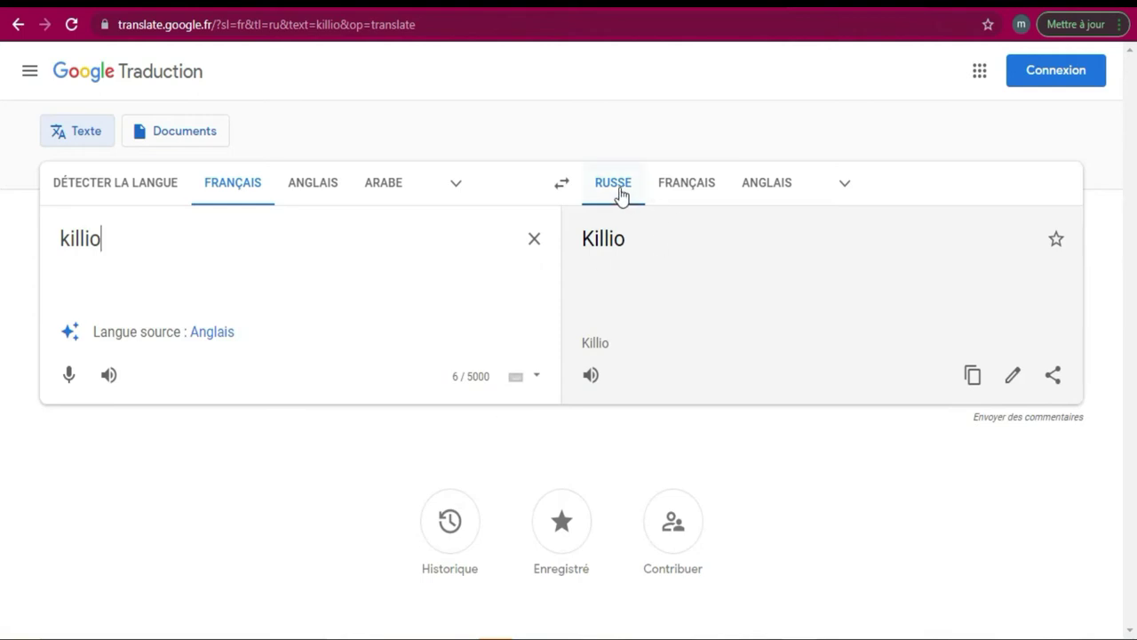
{"action": "left_click", "coordinate": [82, 237]}
{"action": "key", "text": "BackSpace"}
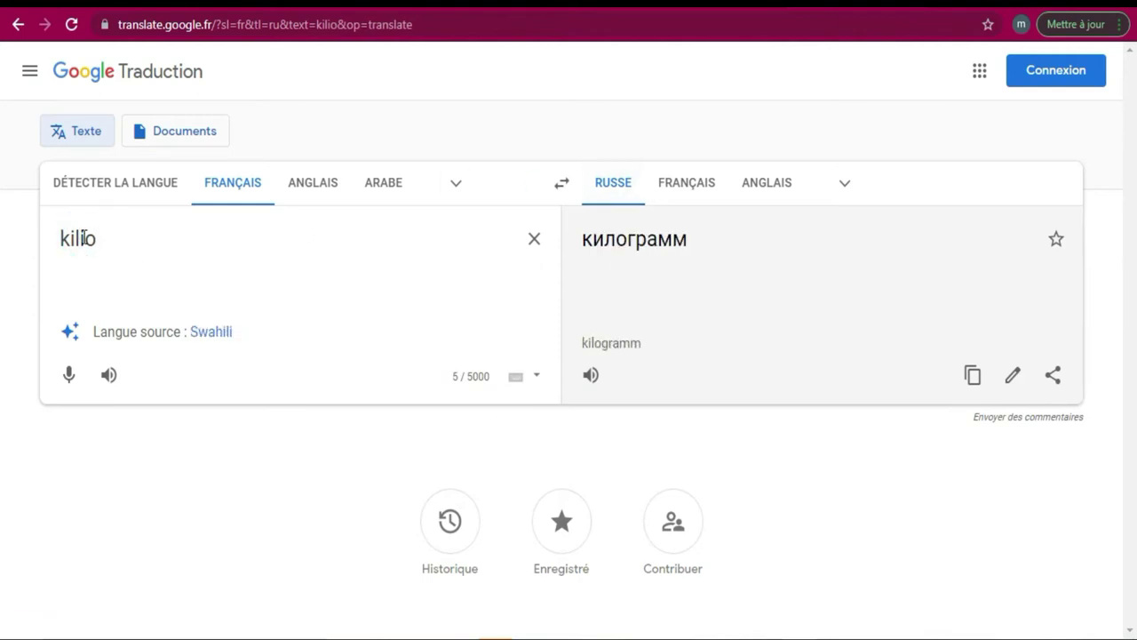
{"action": "left_click", "coordinate": [973, 376]}
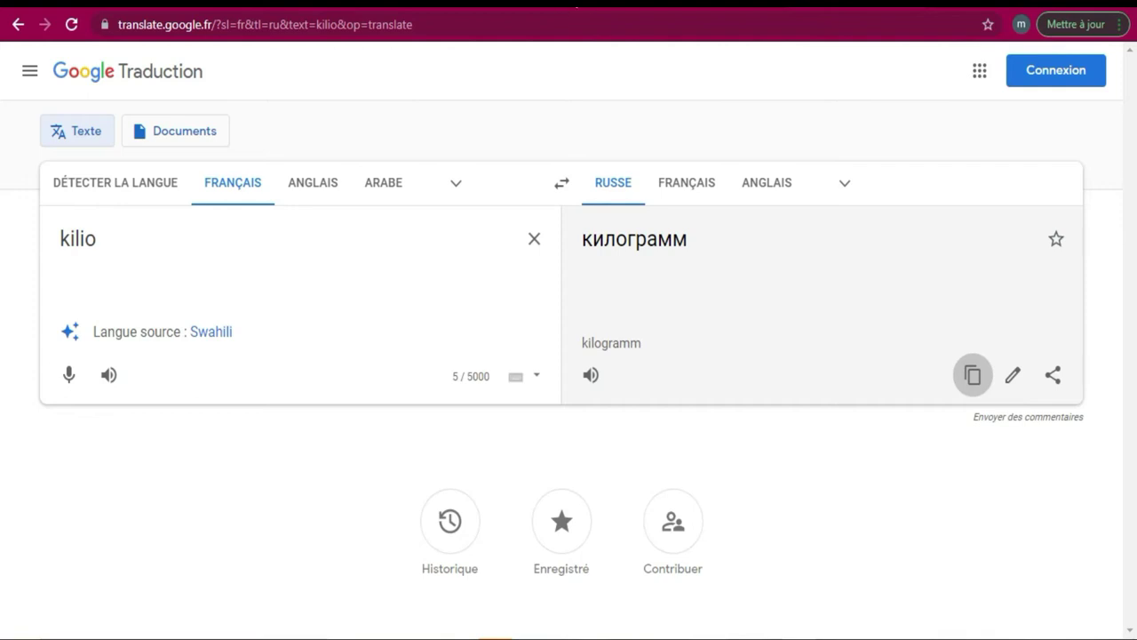
{"action": "key", "text": "ctrl+Tab"}
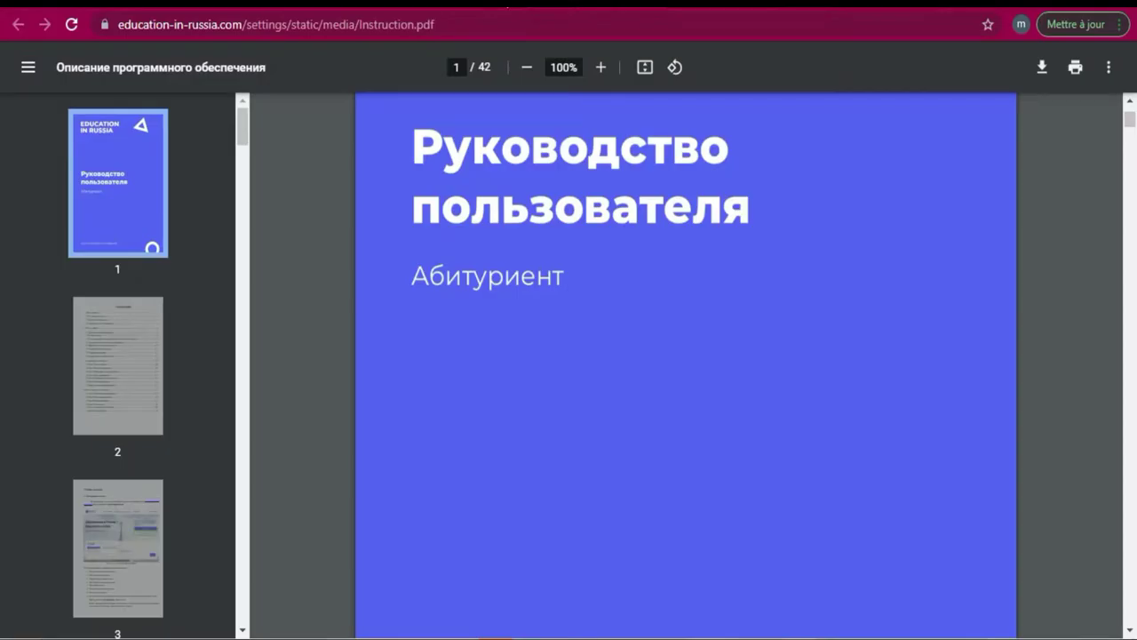
Switch from Instruction.pdf back to the questionnaire's personal data form.
{"action": "key", "text": "ctrl+Tab"}
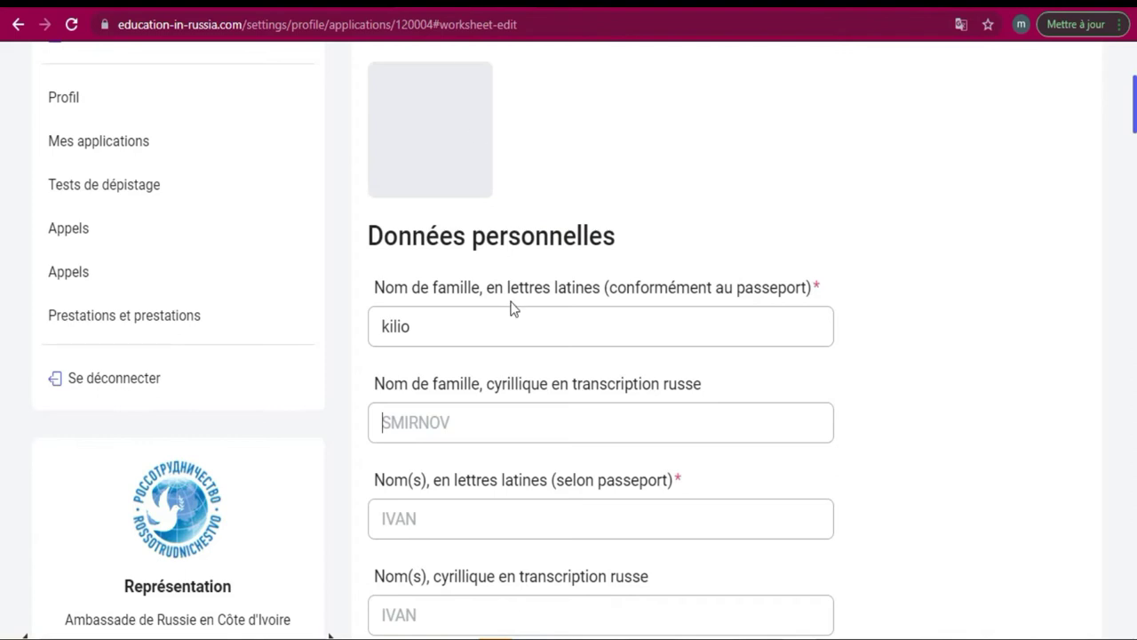
Paste the Russian translation into the Cyrillic surname field, trim it, and type the ending 'ио' in Russian.
{"action": "left_click", "coordinate": [438, 420]}
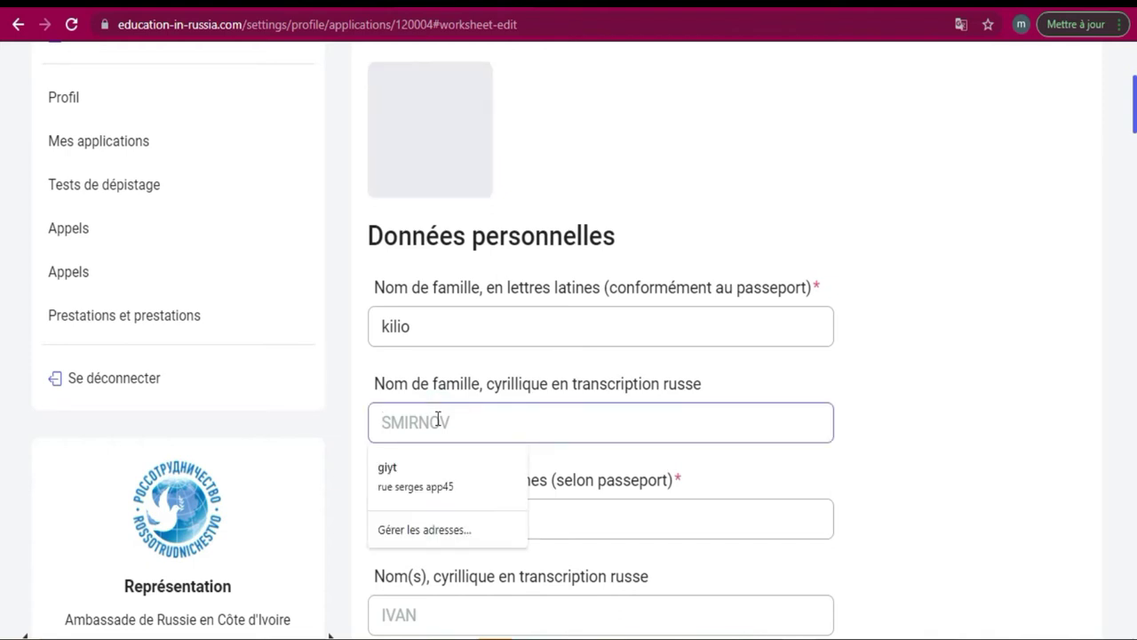
{"action": "key", "text": "ctrl+v"}
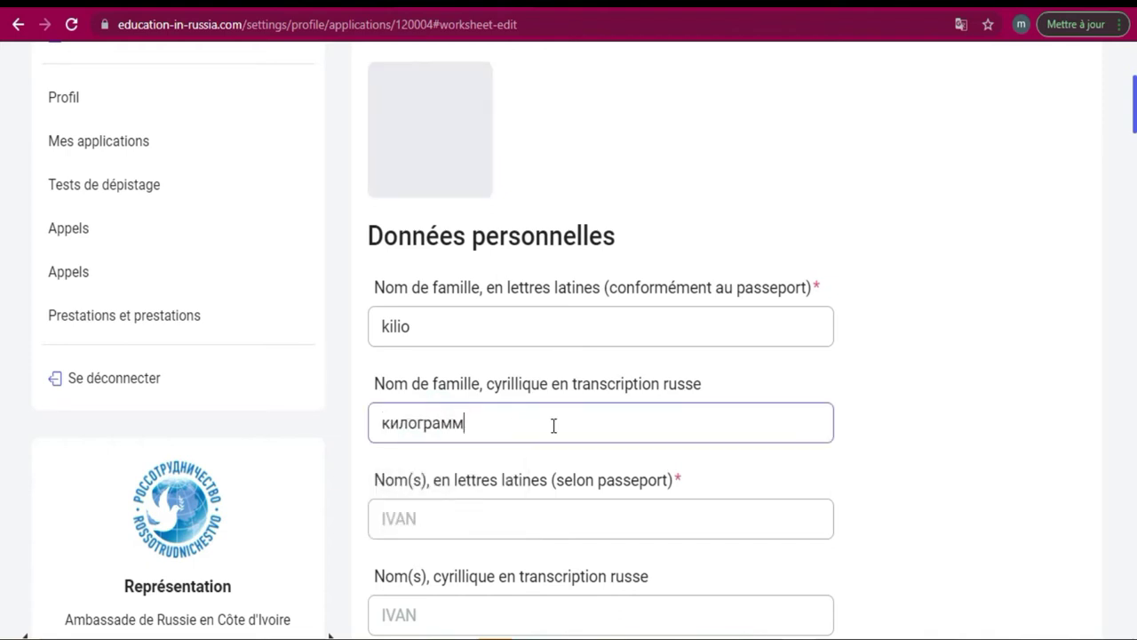
{"action": "left_click_drag", "start_coordinate": [468, 422], "coordinate": [410, 416]}
{"action": "key", "text": "BackSpace"}
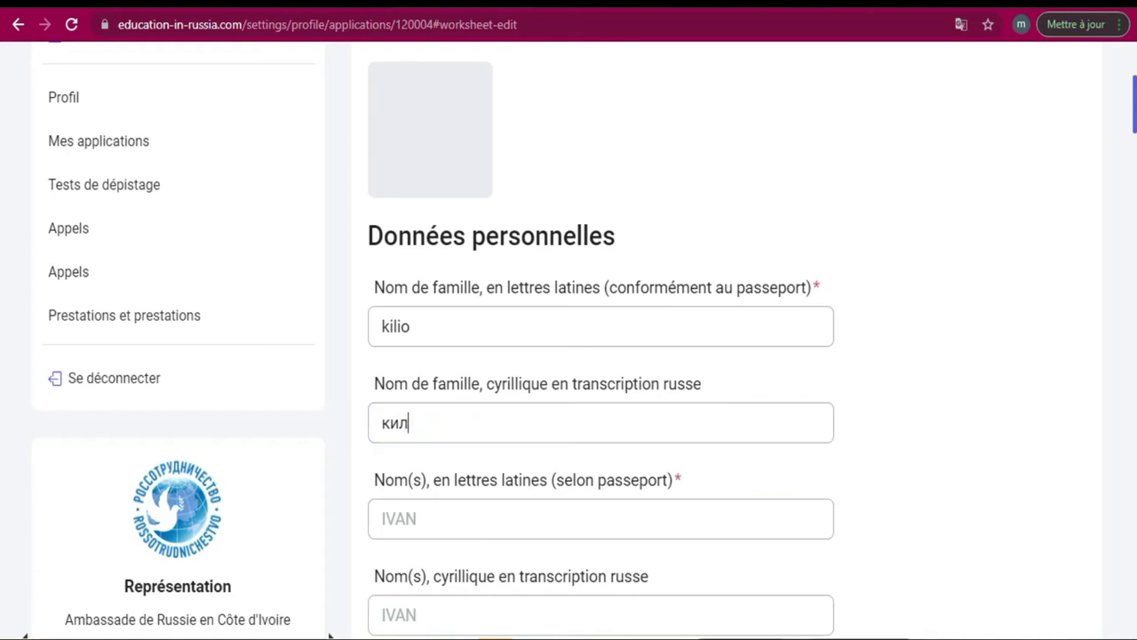
{"action": "key", "text": "super+space"}
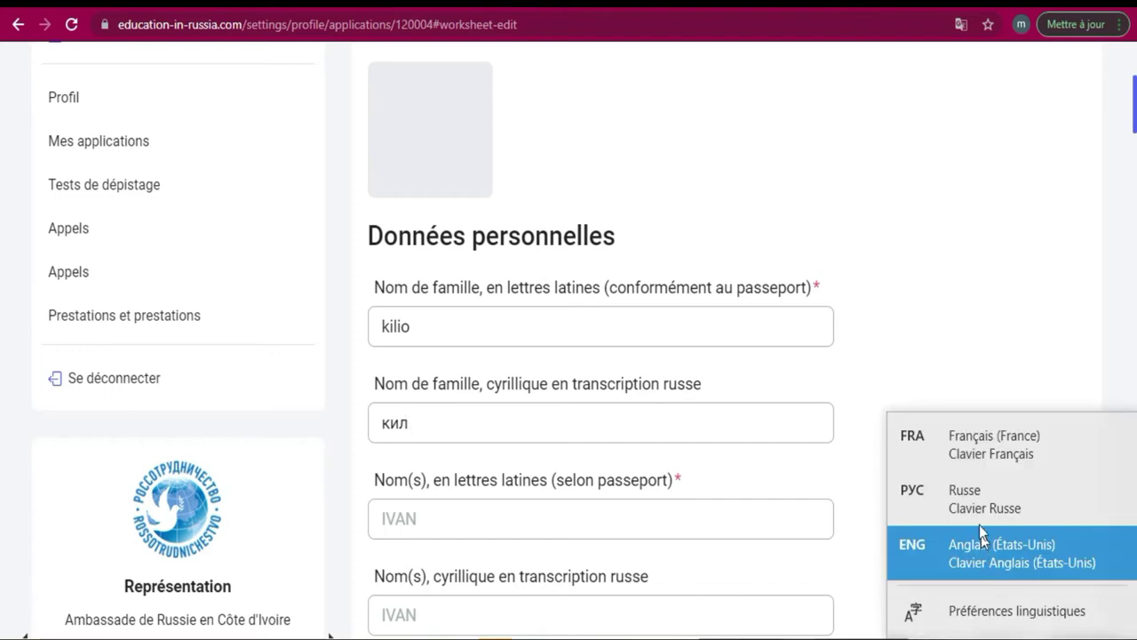
{"action": "left_click", "coordinate": [968, 494]}
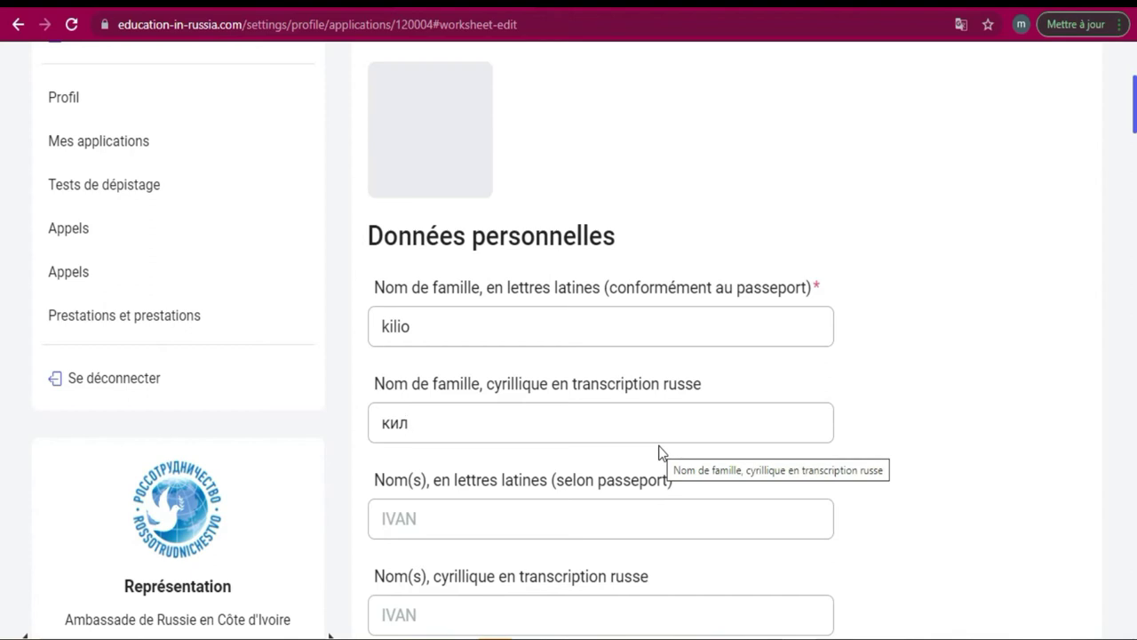
{"action": "type", "text": "и"}
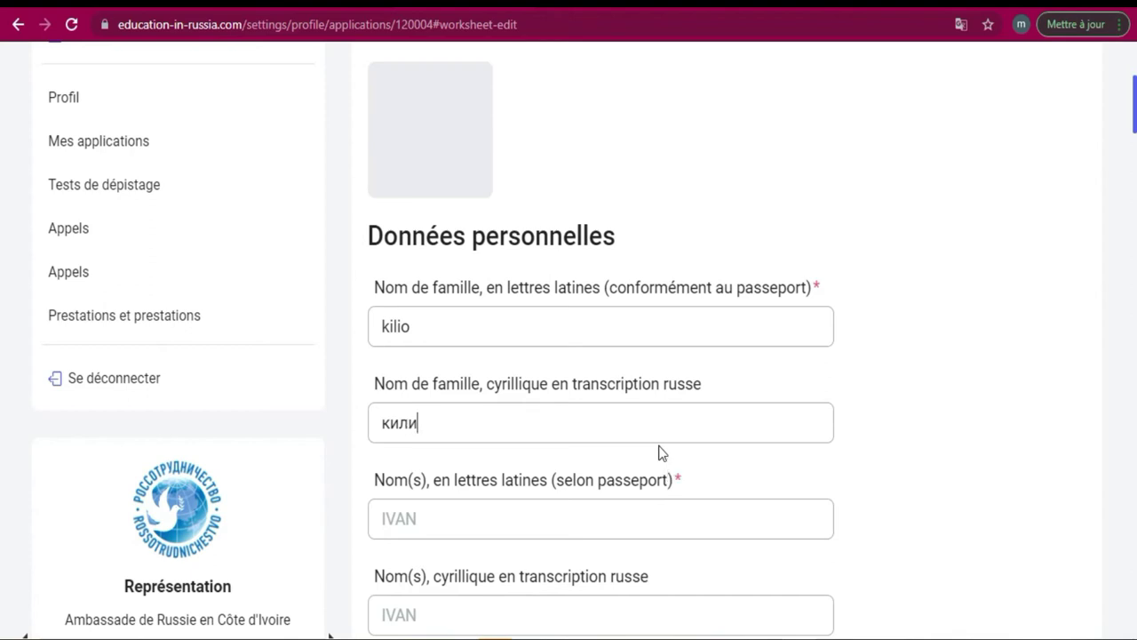
{"action": "type", "text": "о"}
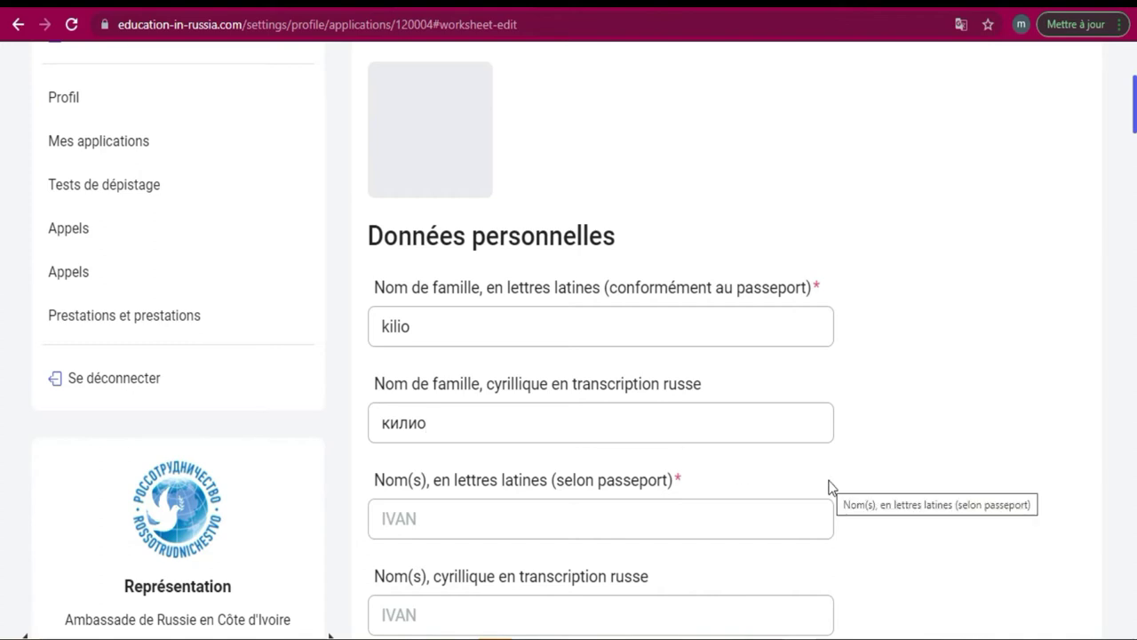
{"action": "scroll", "coordinate": [3, 133], "scroll_direction": "down", "scroll_amount": 2}
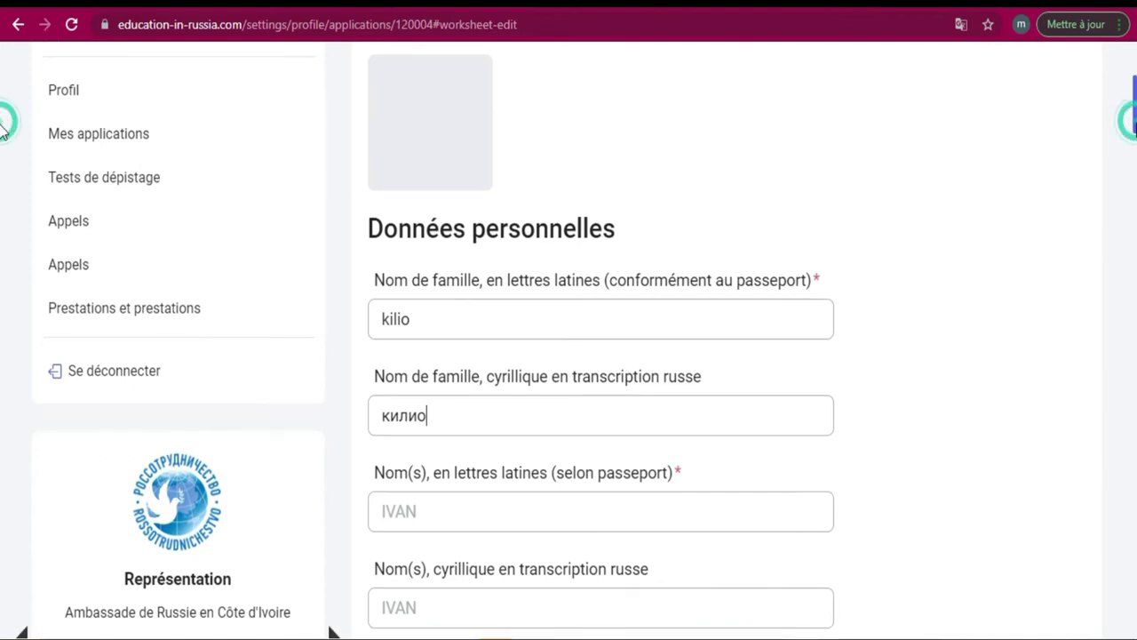
{"action": "scroll", "coordinate": [3, 133], "scroll_direction": "down", "scroll_amount": 2}
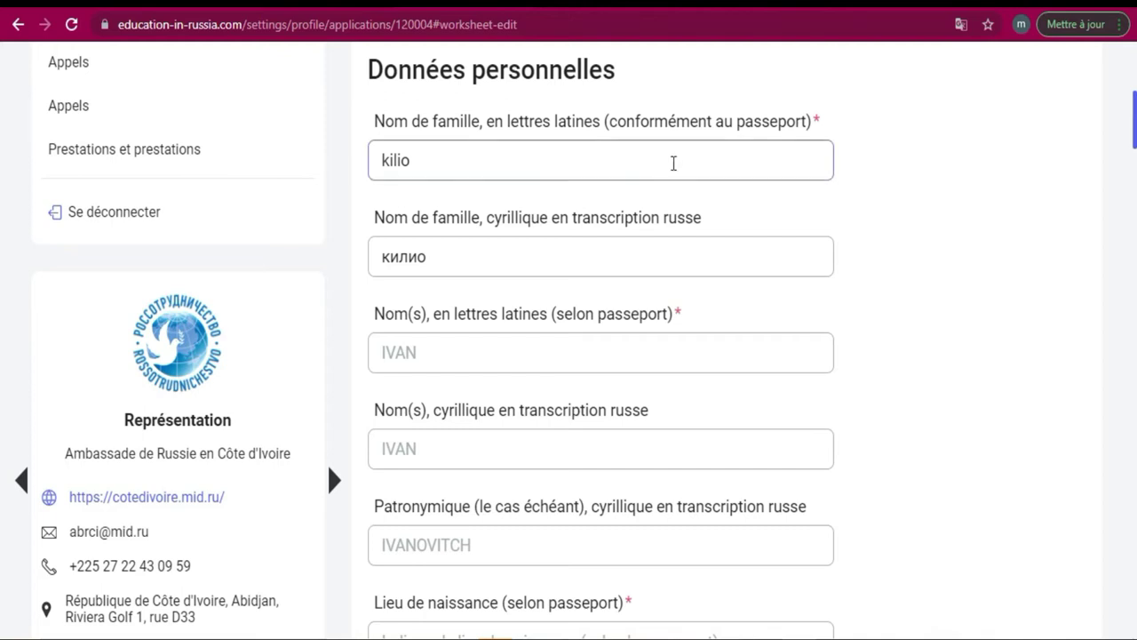
Clear the mistyped Cyrillic letters, switch to the English keyboard, and enter the applicant's Latin given name.
{"action": "left_click", "coordinate": [501, 358]}
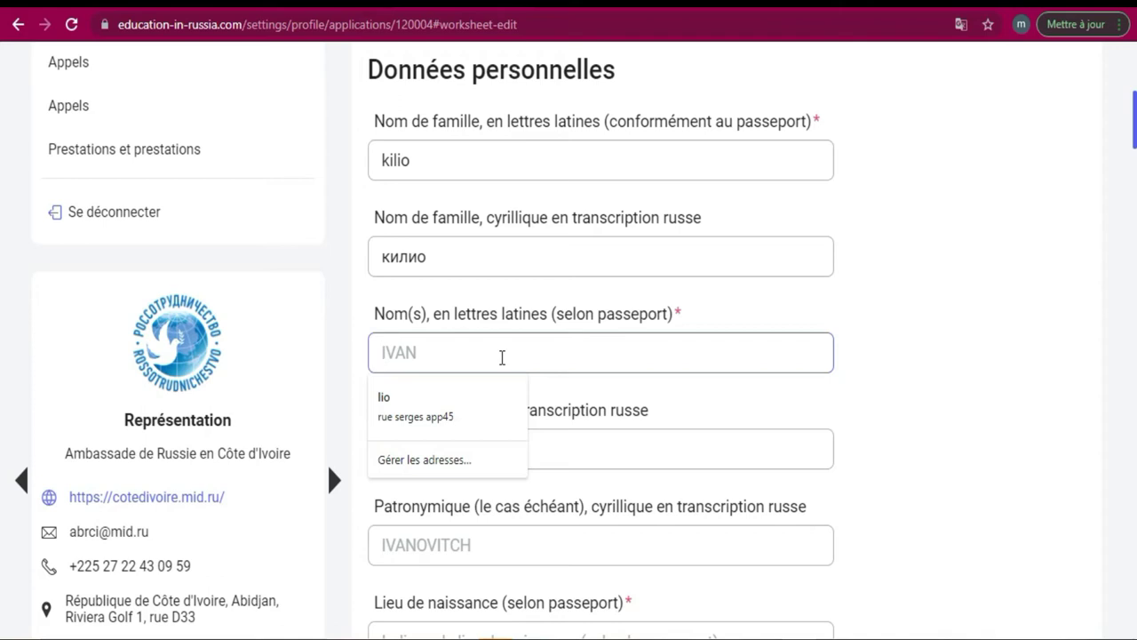
{"action": "type", "text": "Пгык"}
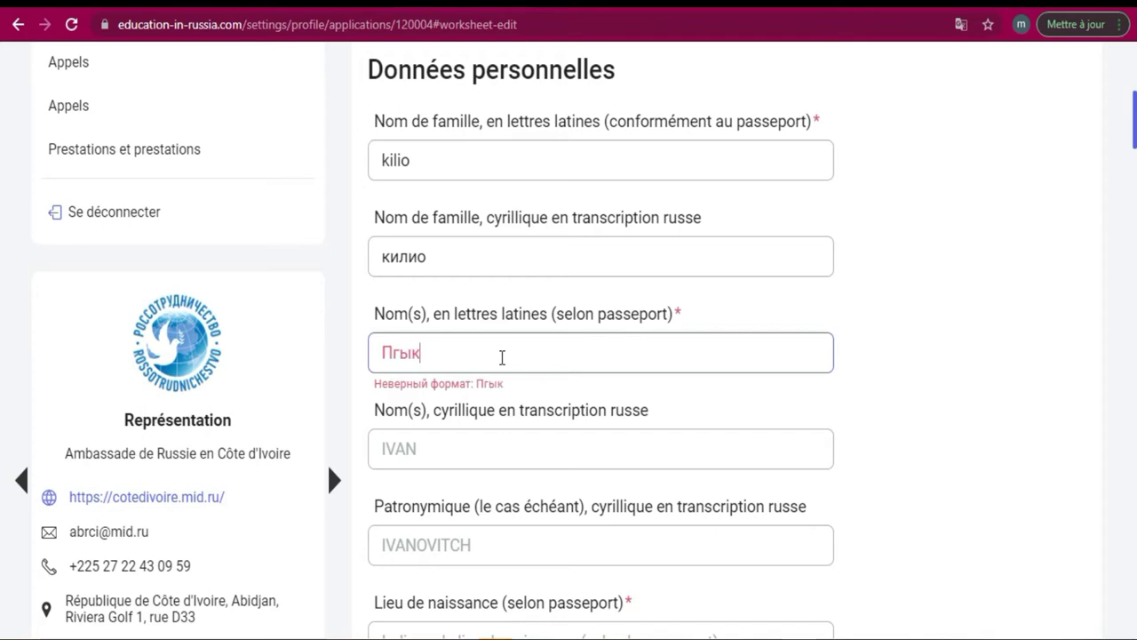
{"action": "key", "text": "BackSpace"}
{"action": "type", "text": "ефму"}
{"action": "key", "text": "BackSpace"}
{"action": "key", "text": "BackSpace"}
{"action": "key", "text": "BackSpace"}
{"action": "key", "text": "BackSpace"}
{"action": "key", "text": "BackSpace"}
{"action": "key", "text": "BackSpace"}
{"action": "key", "text": "BackSpace"}
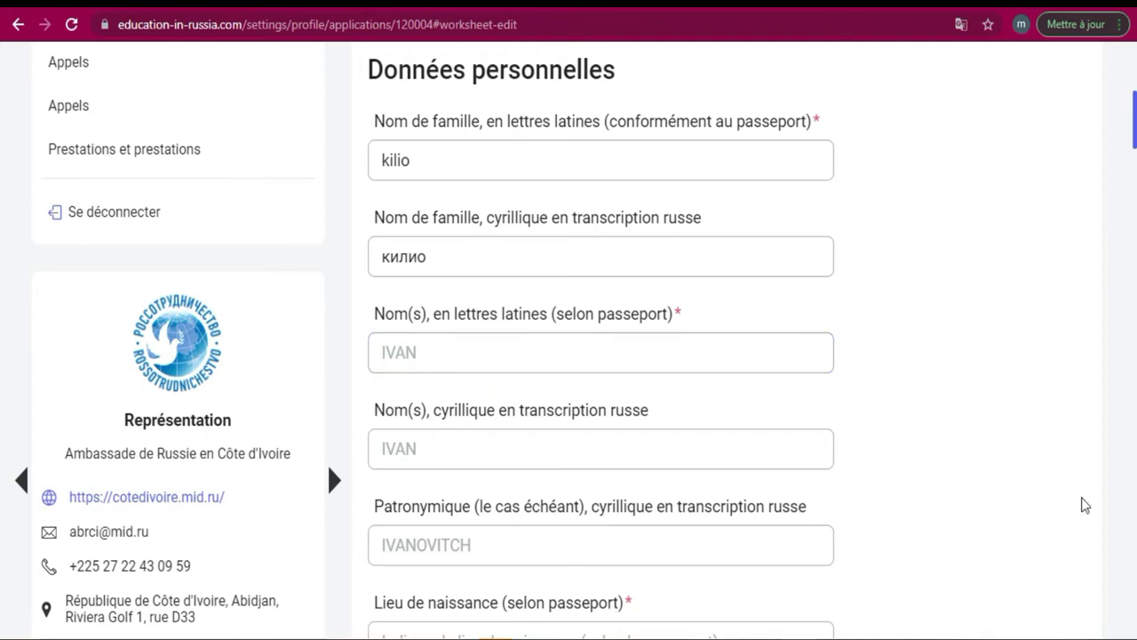
{"action": "left_click", "coordinate": [1009, 636]}
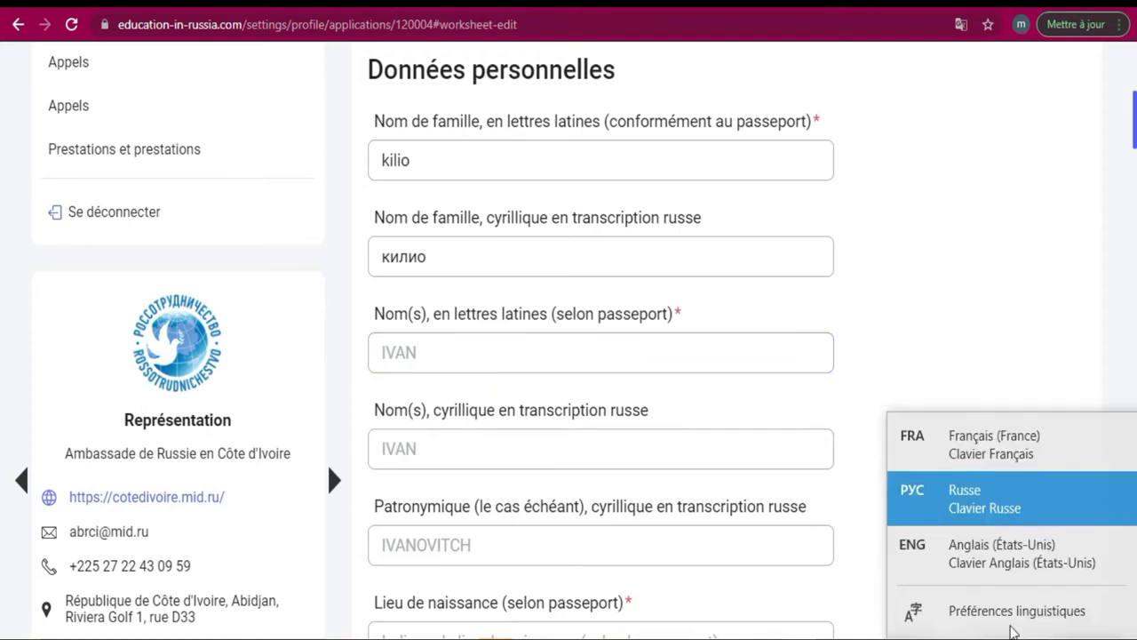
{"action": "left_click", "coordinate": [995, 565]}
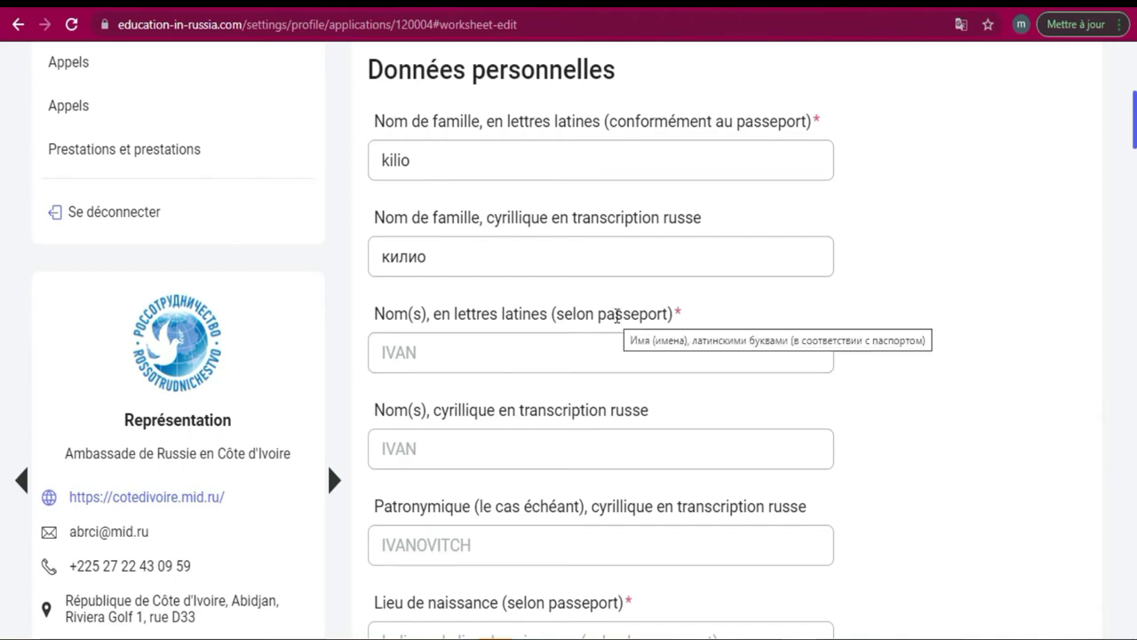
{"action": "left_click", "coordinate": [502, 352]}
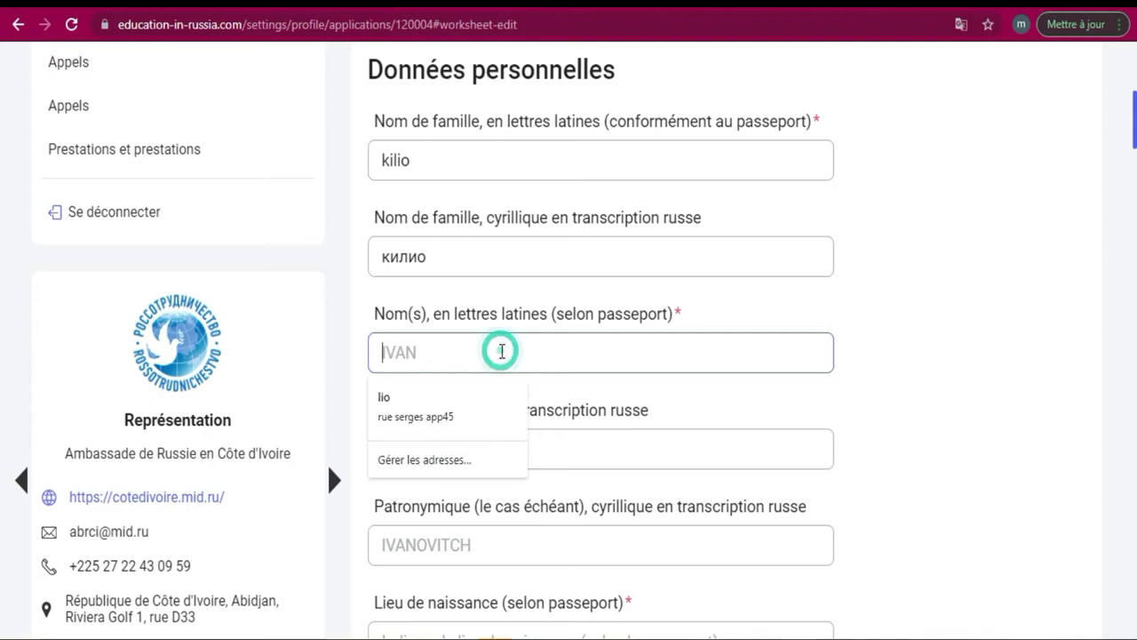
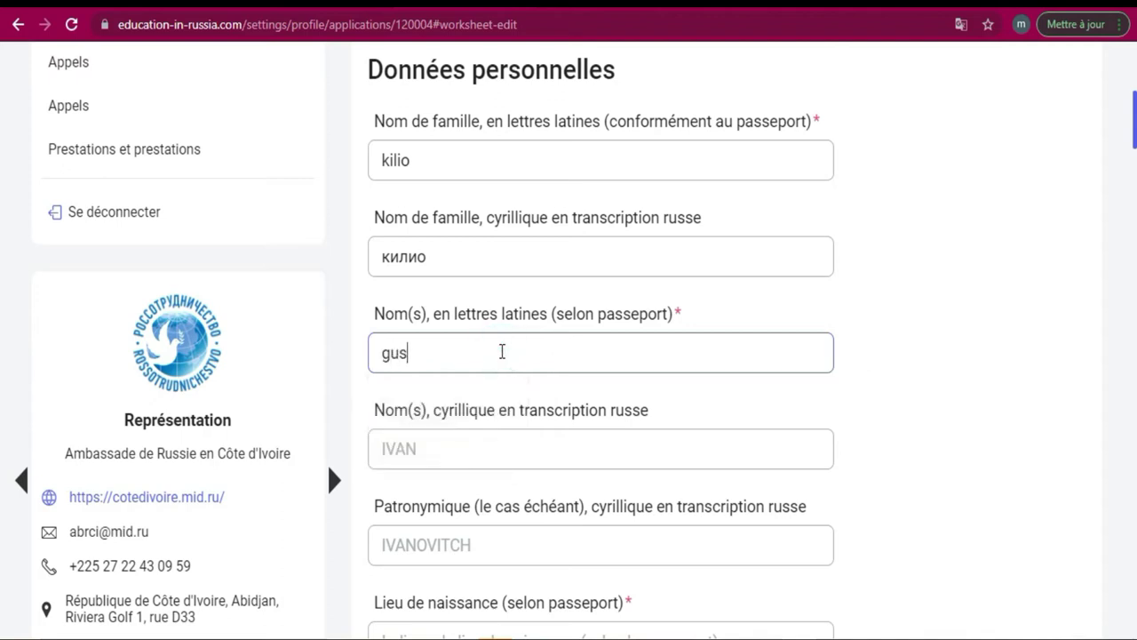
{"action": "key", "text": "Tab"}
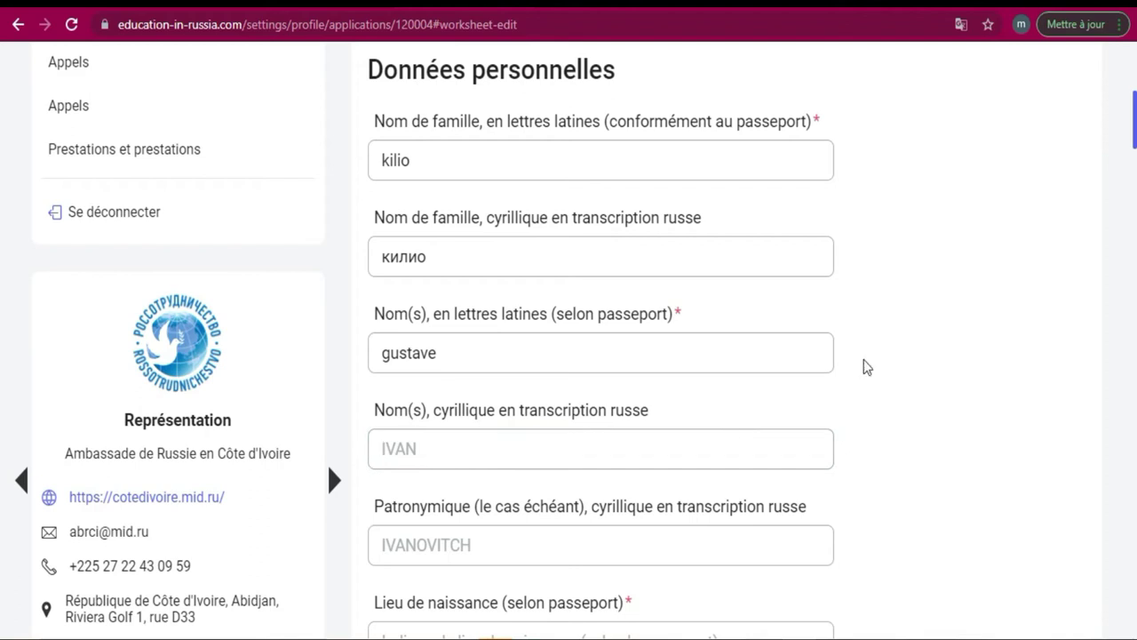
{"action": "scroll", "coordinate": [2, 125], "scroll_direction": "down", "scroll_amount": 4}
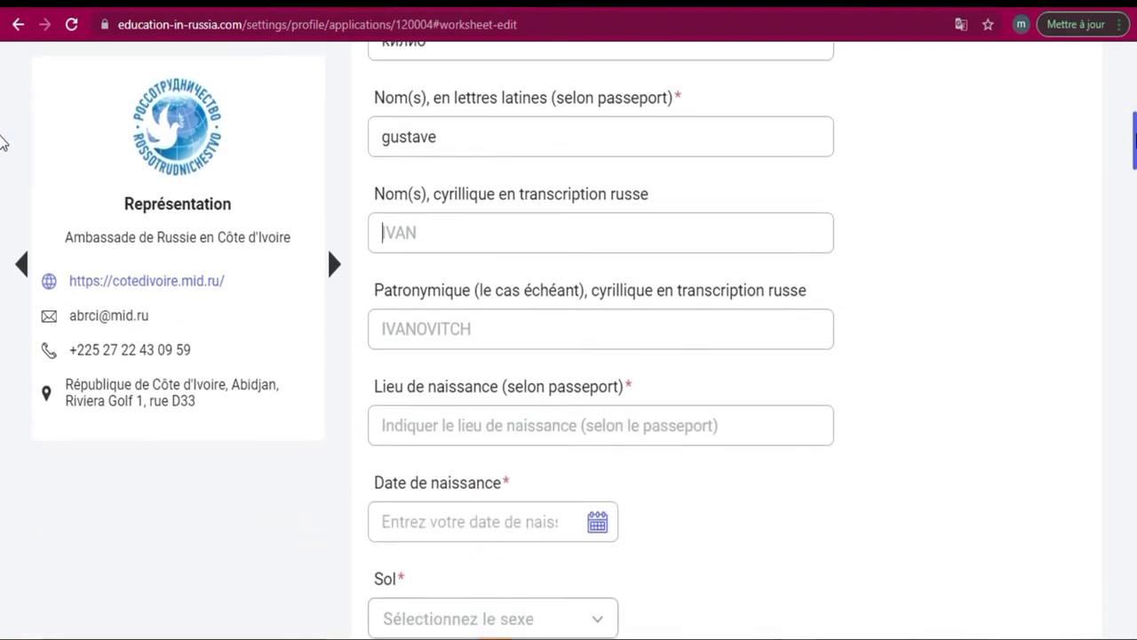
{"action": "left_click", "coordinate": [607, 320]}
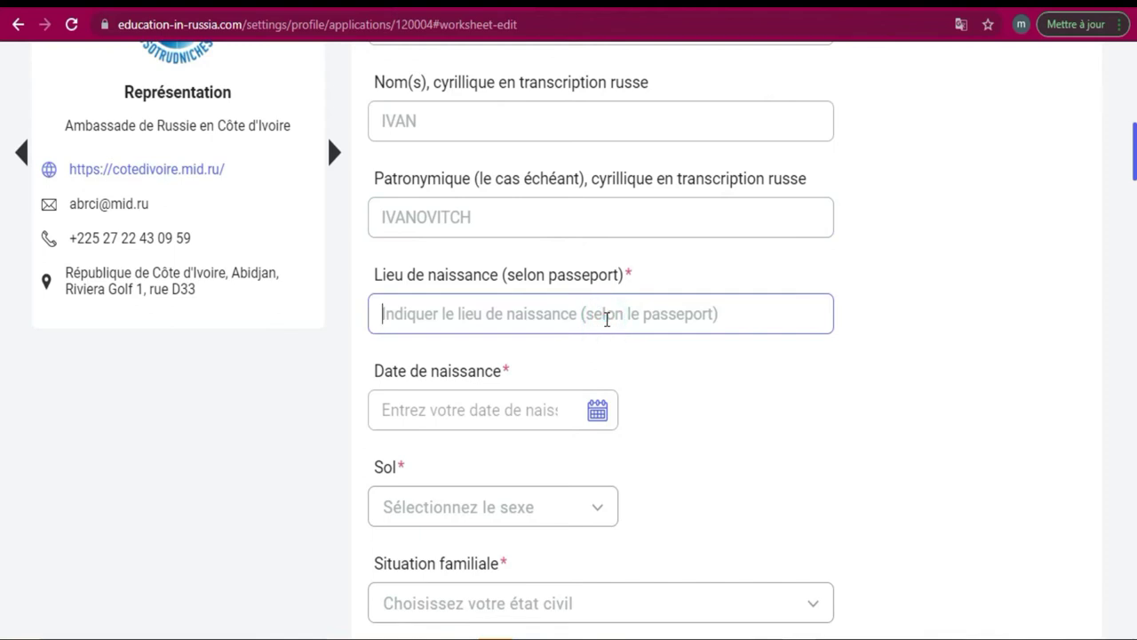
{"action": "type", "text": "abidjan"}
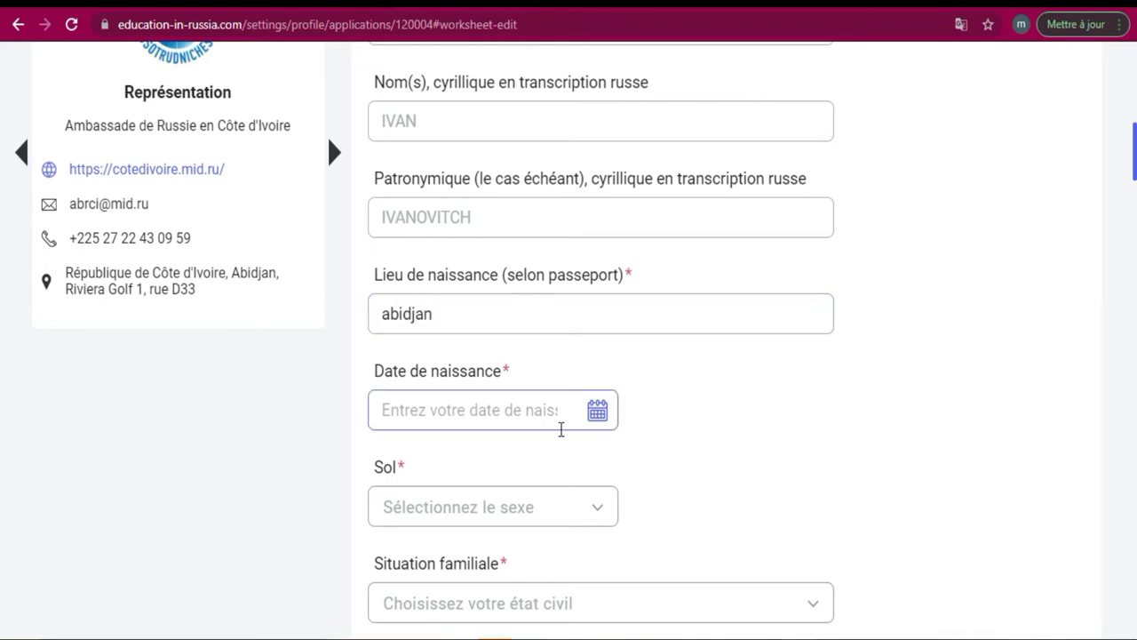
{"action": "left_click", "coordinate": [538, 410]}
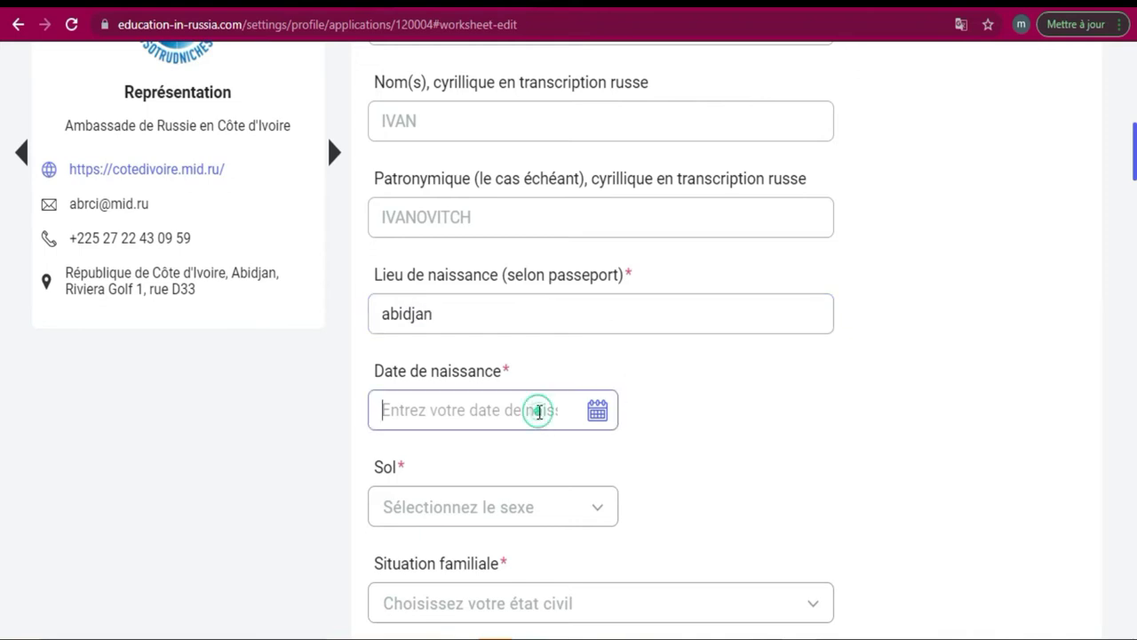
{"action": "left_click", "coordinate": [595, 414]}
{"action": "left_click", "coordinate": [596, 414]}
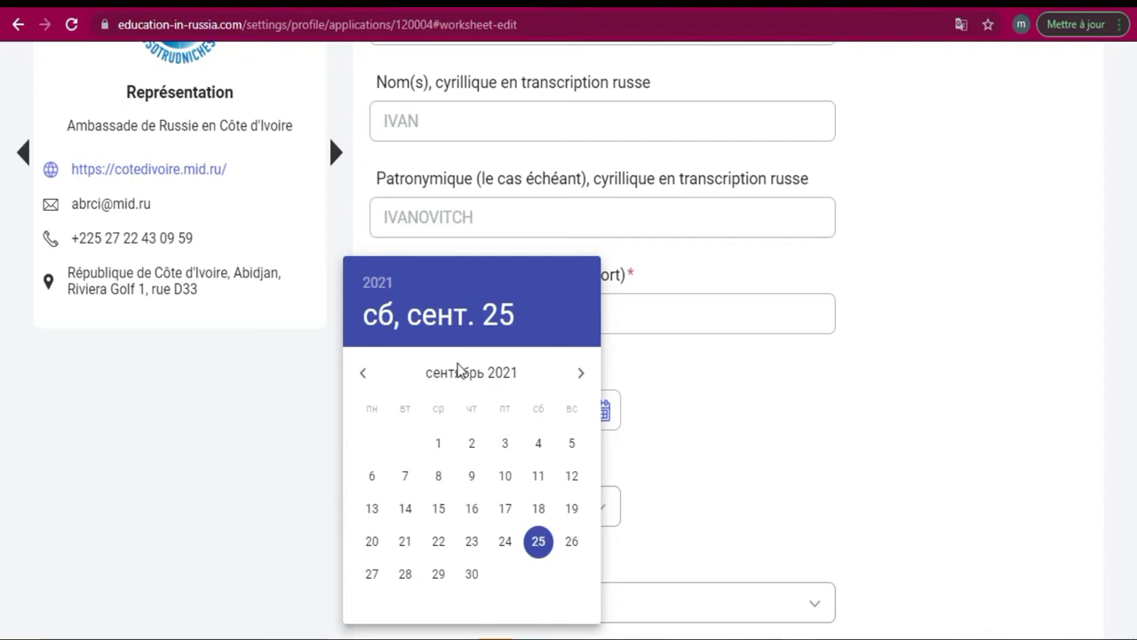
{"action": "left_click", "coordinate": [383, 288]}
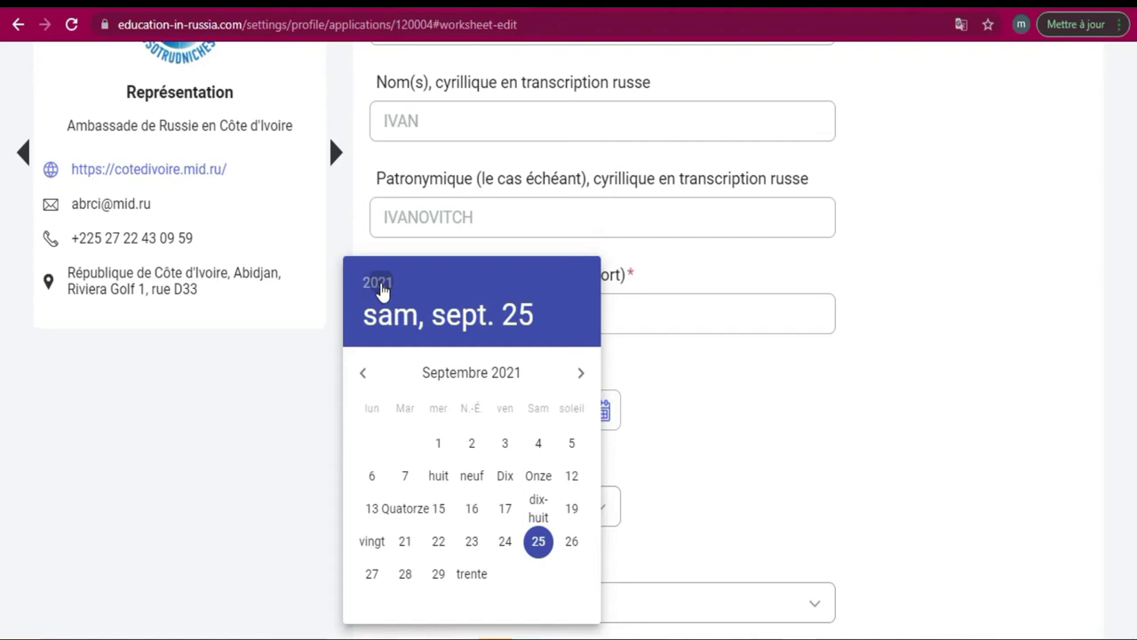
{"action": "left_click", "coordinate": [380, 286]}
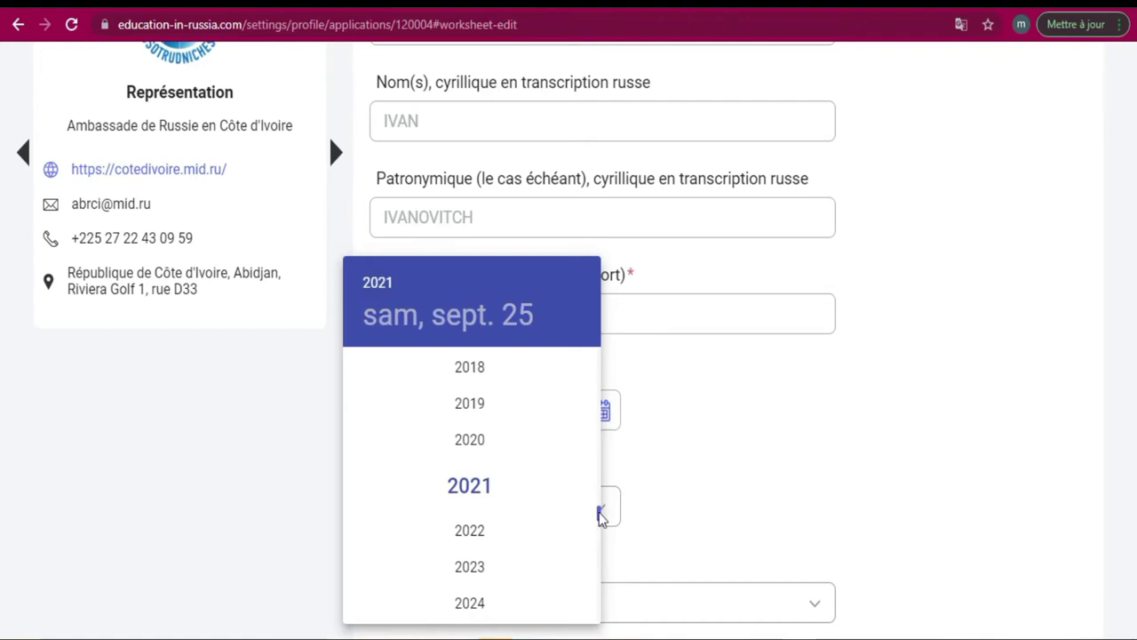
{"action": "left_click_drag", "start_coordinate": [600, 513], "coordinate": [589, 494]}
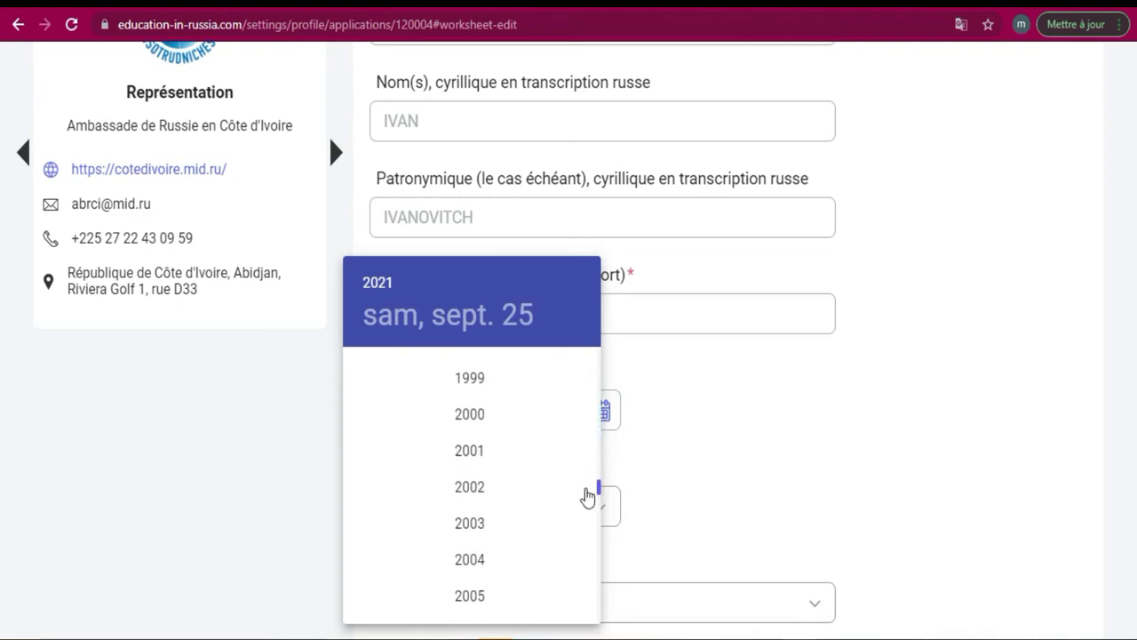
{"action": "left_click", "coordinate": [474, 569]}
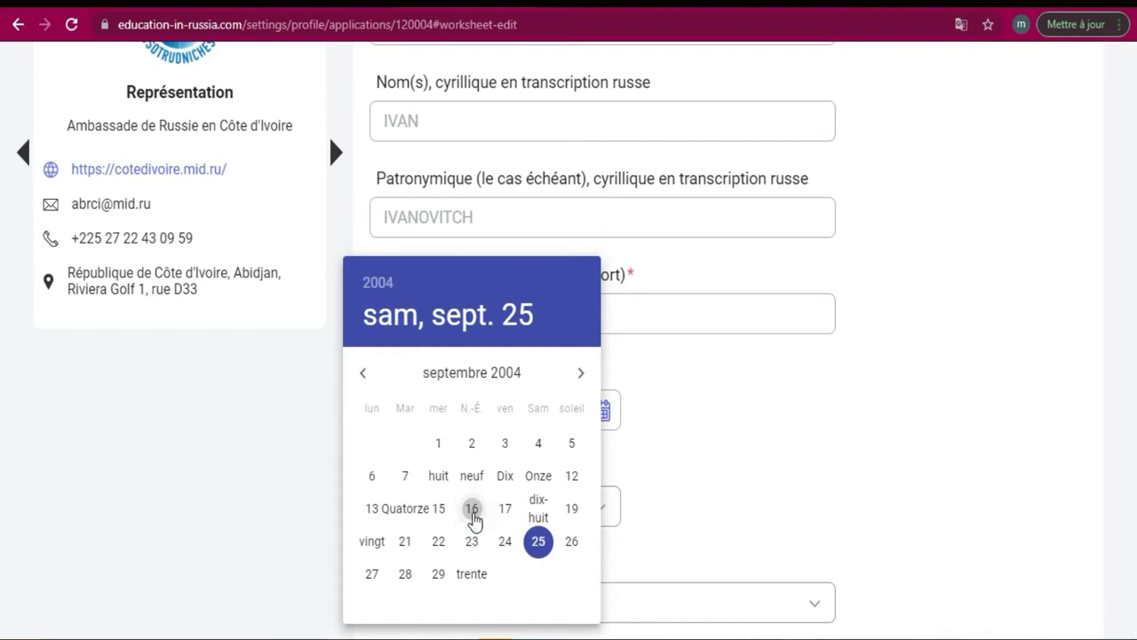
{"action": "left_click", "coordinate": [472, 514]}
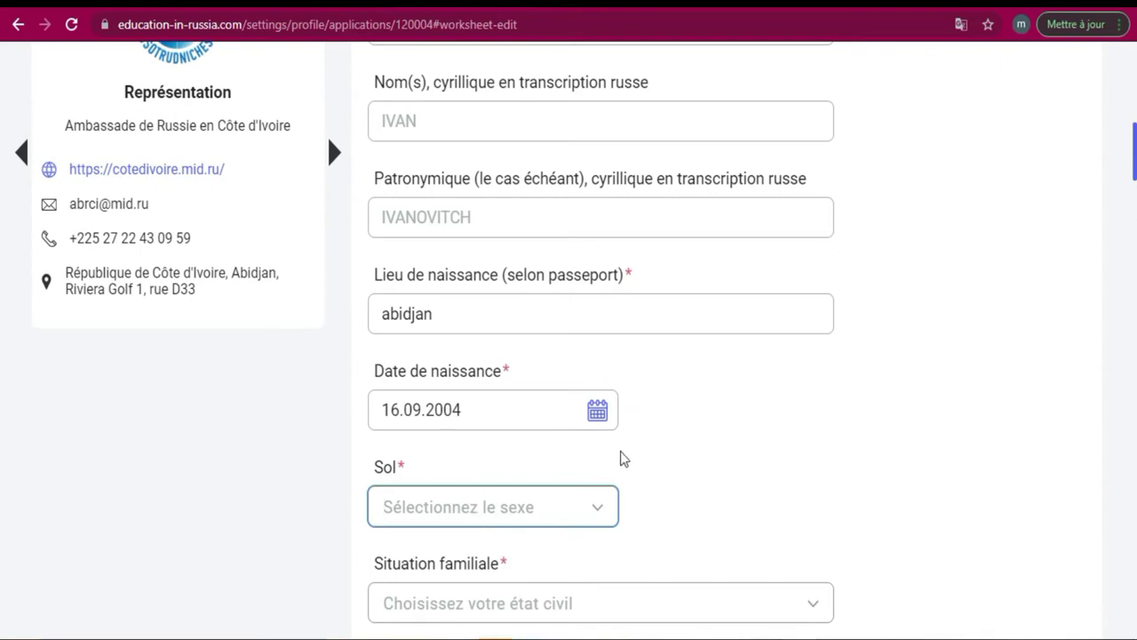
Set sex to Homme and marital status to Célibataire, pas marié.
{"action": "left_click", "coordinate": [597, 513]}
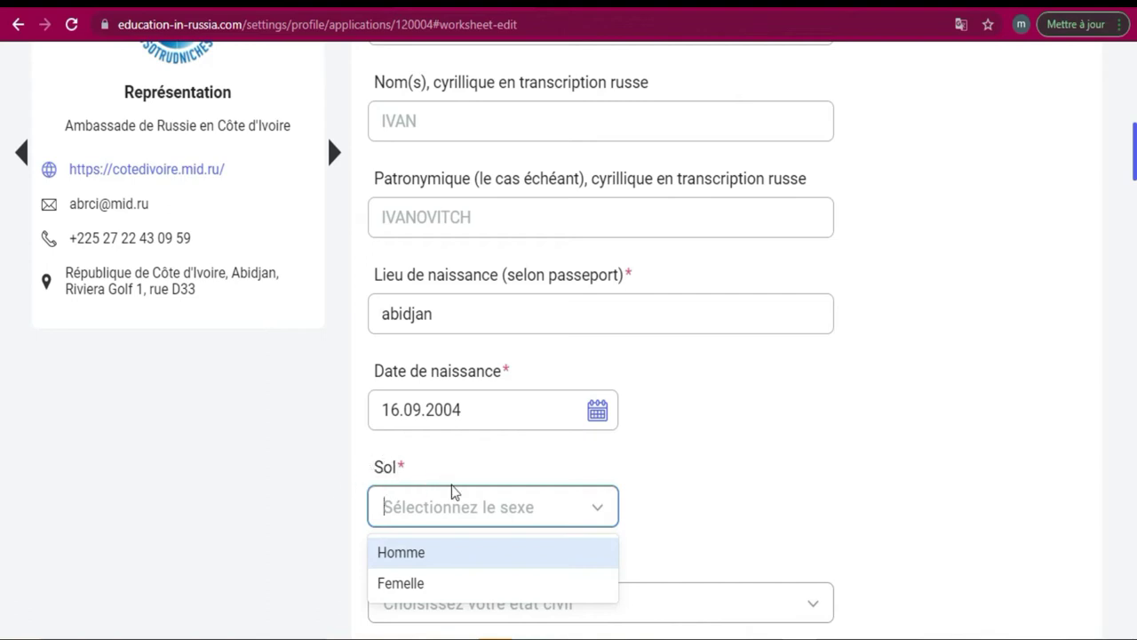
{"action": "left_click", "coordinate": [413, 558]}
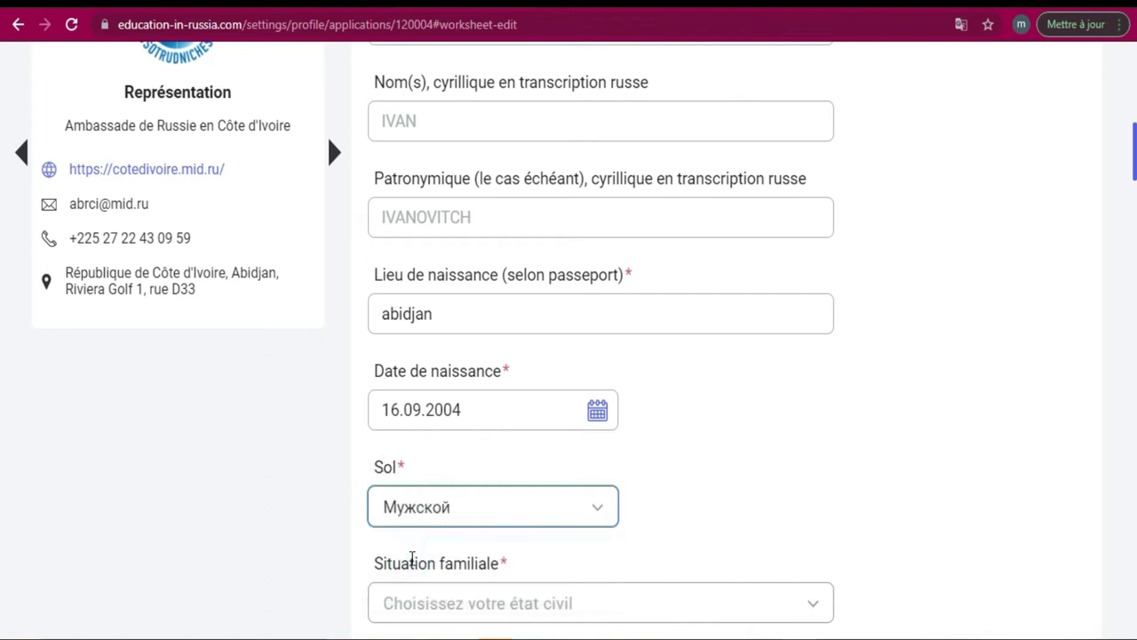
{"action": "scroll", "coordinate": [2, 177], "scroll_direction": "down", "scroll_amount": 4}
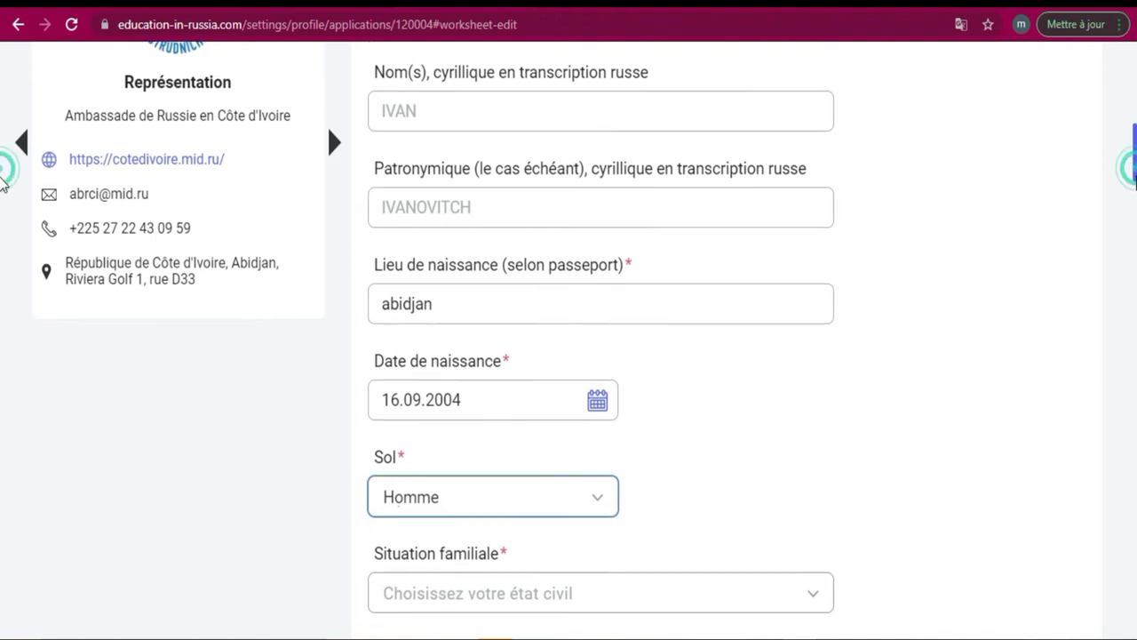
{"action": "left_click", "coordinate": [792, 265]}
{"action": "left_click", "coordinate": [637, 308]}
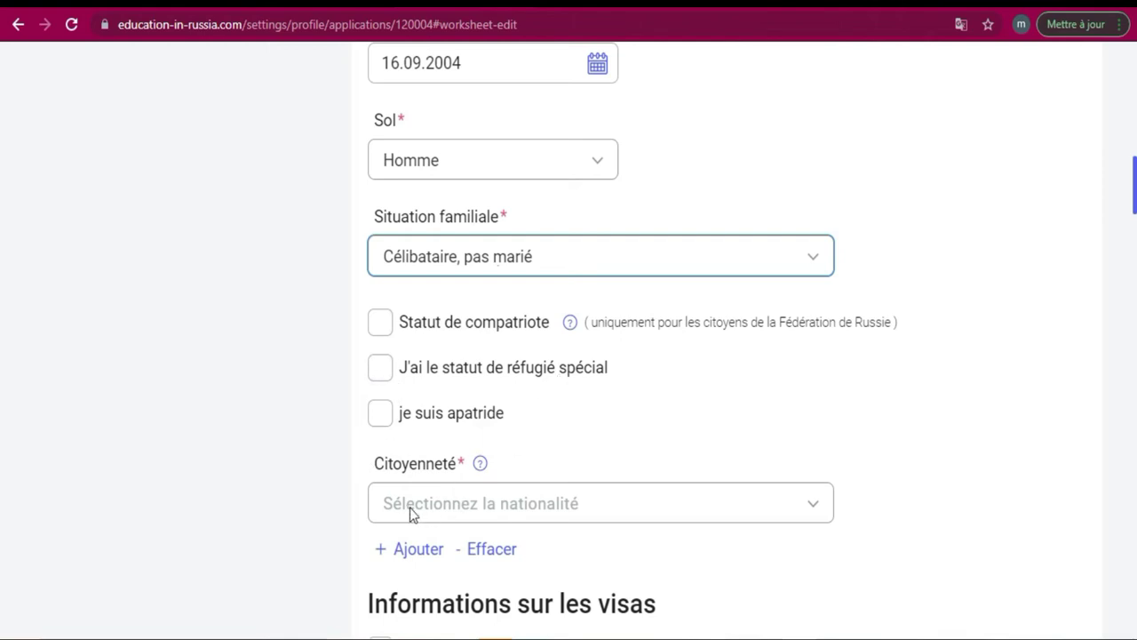
Set citizenship to Côte d'Ivoire and mark a visa as required.
{"action": "left_click", "coordinate": [611, 504]}
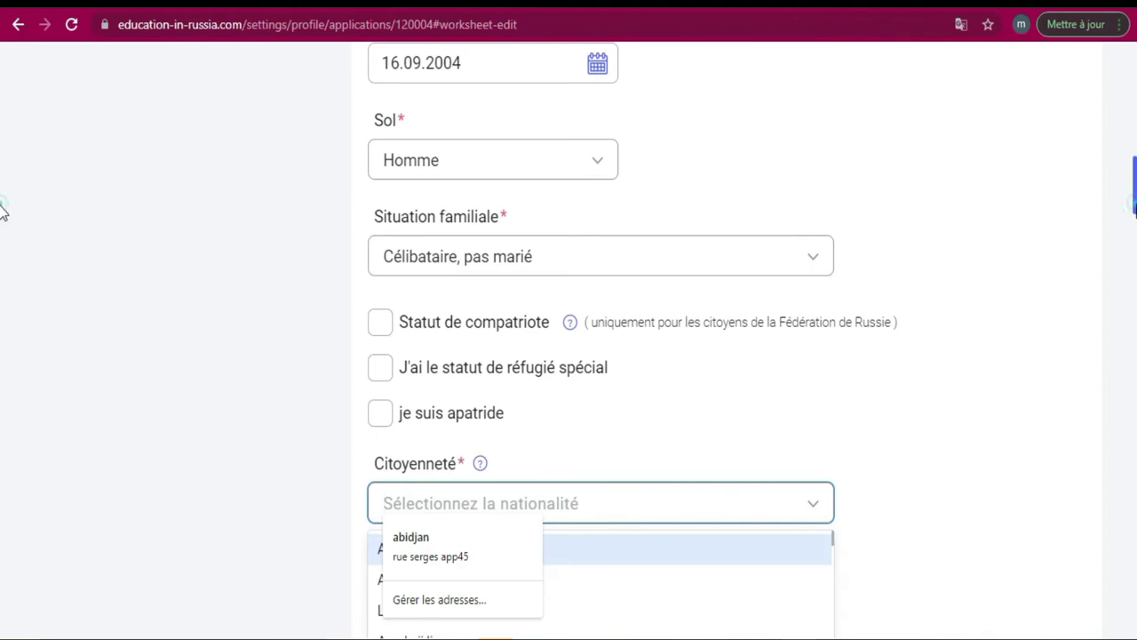
{"action": "scroll", "coordinate": [2, 222], "scroll_direction": "down", "scroll_amount": 4}
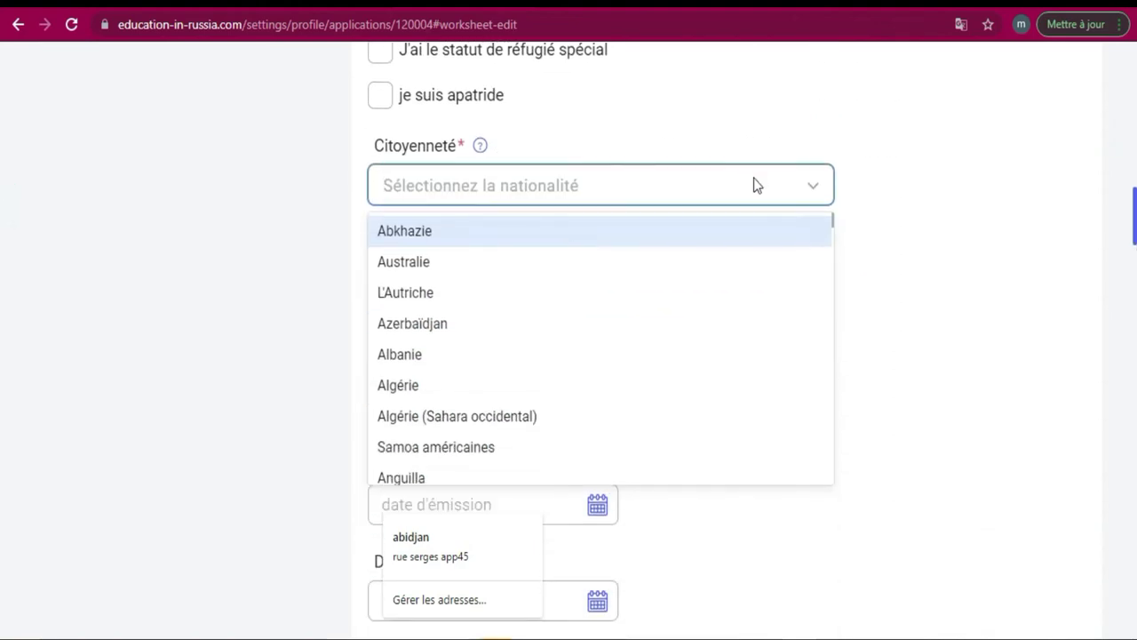
{"action": "type", "text": "c"}
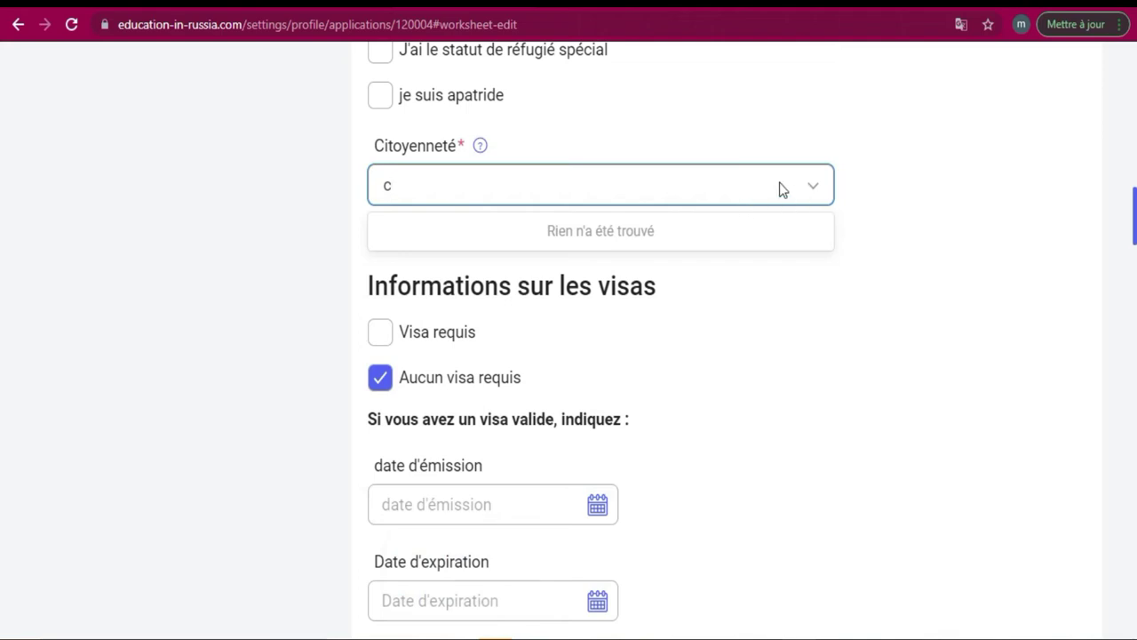
{"action": "key", "text": "BackSpace"}
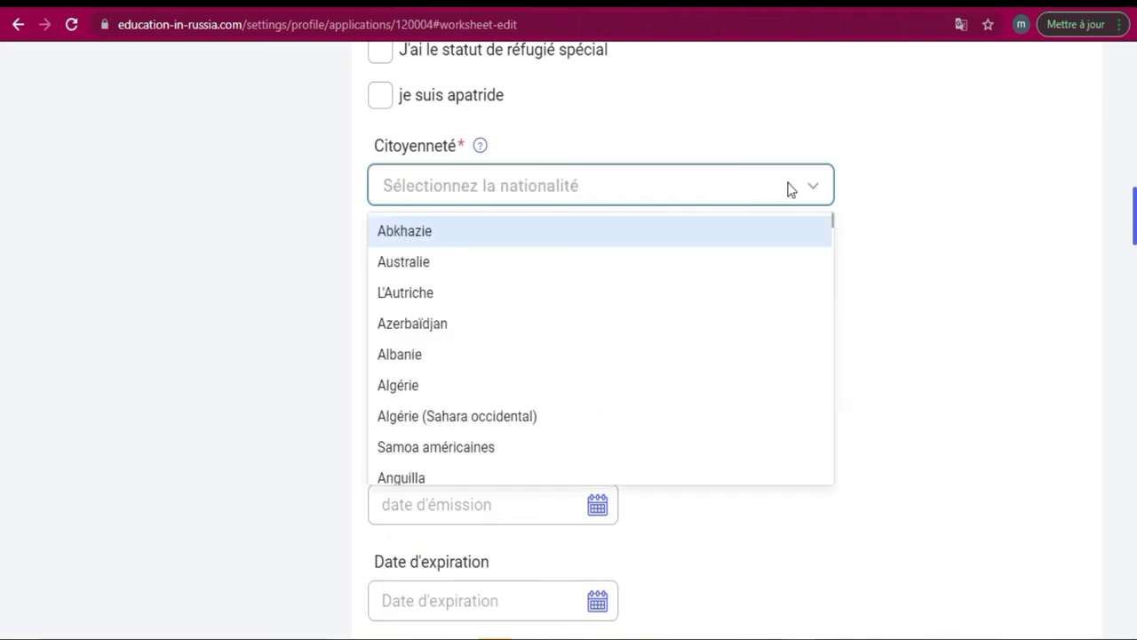
{"action": "left_click_drag", "start_coordinate": [832, 220], "coordinate": [827, 325]}
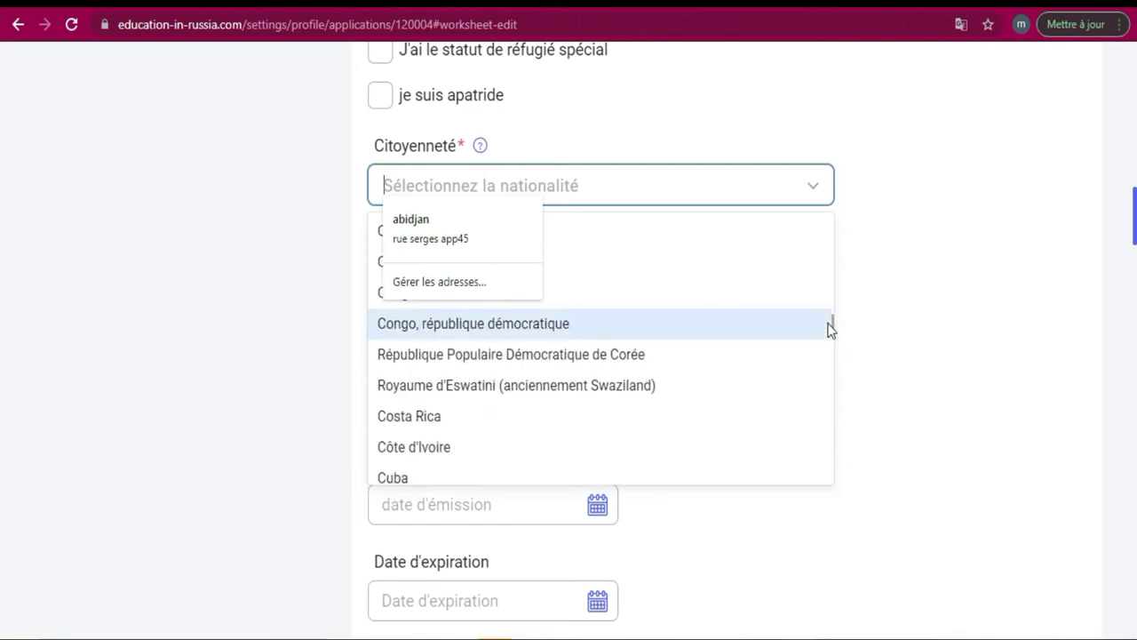
{"action": "left_click", "coordinate": [529, 457]}
{"action": "left_click", "coordinate": [817, 247]}
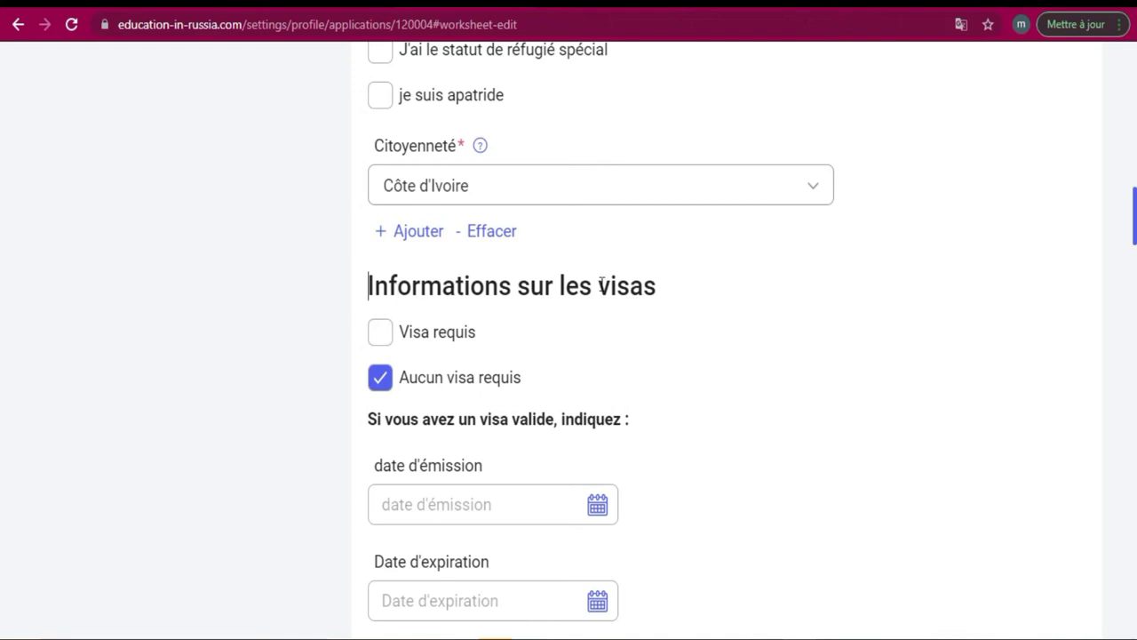
{"action": "left_click", "coordinate": [383, 334]}
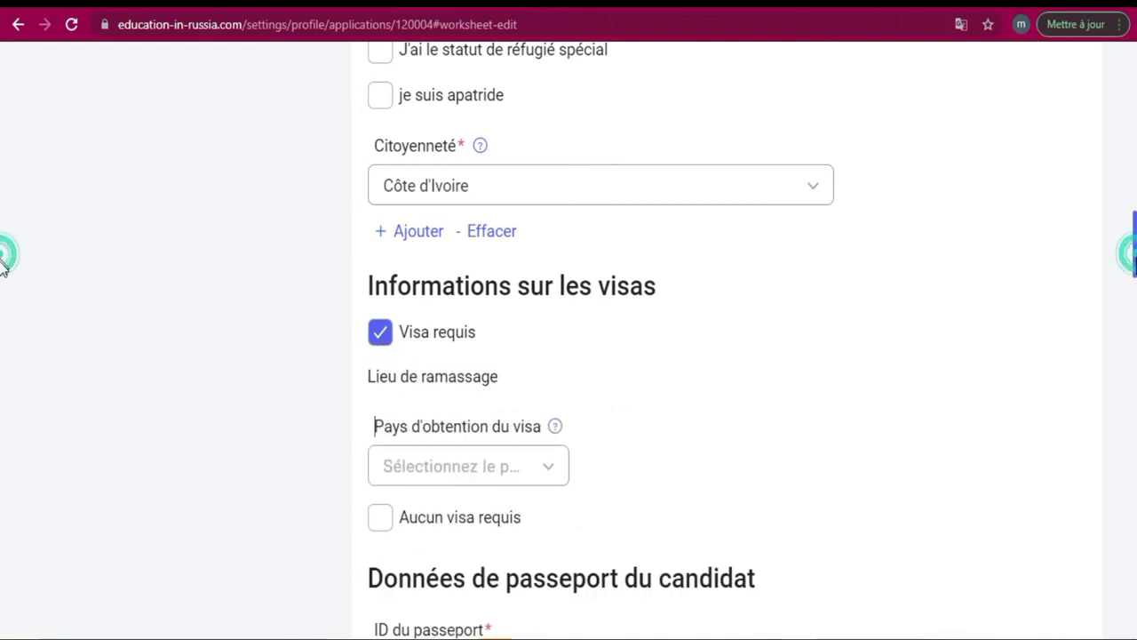
Choose Côte d'Ivoire as the visa-issuing country.
{"action": "scroll", "coordinate": [3, 271], "scroll_direction": "down", "scroll_amount": 2}
{"action": "left_click", "coordinate": [547, 269]}
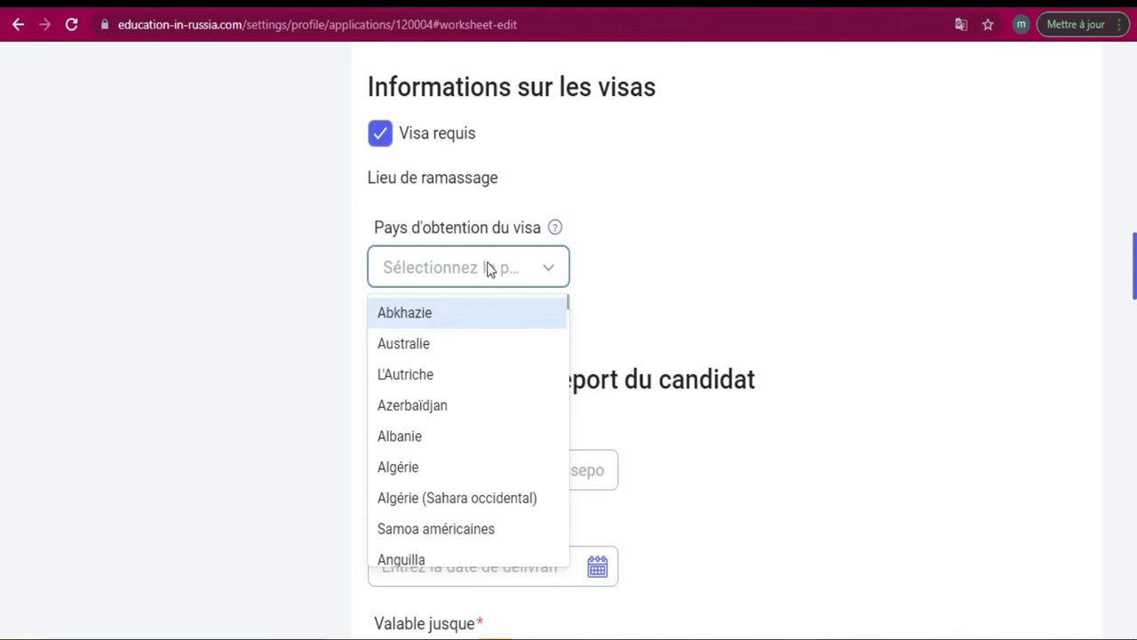
{"action": "type", "text": "c"}
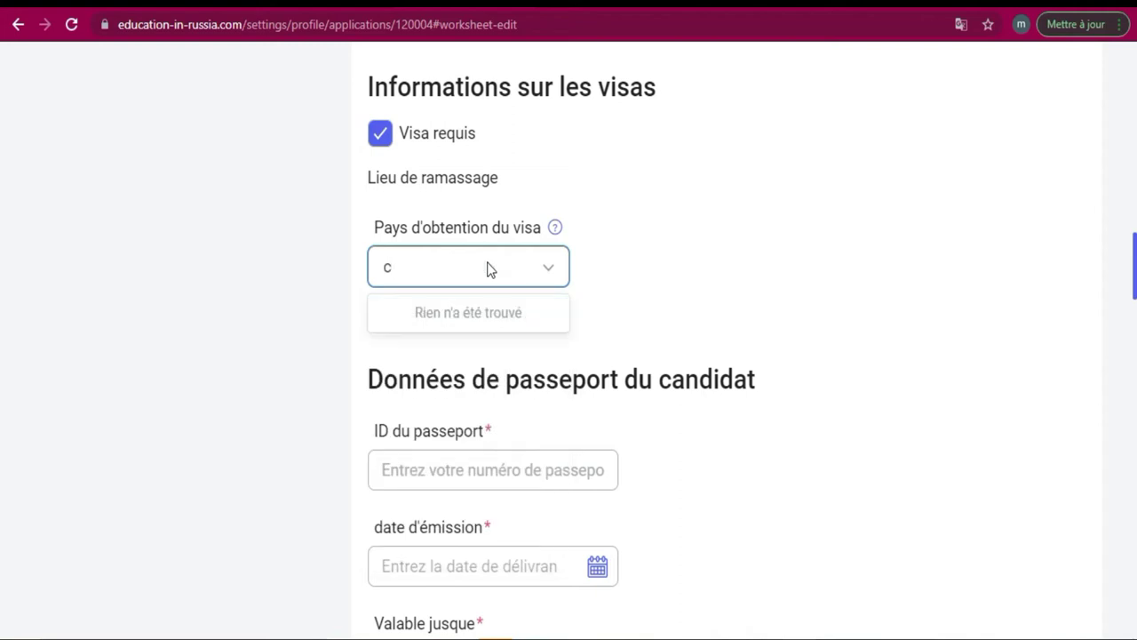
{"action": "left_click", "coordinate": [548, 271]}
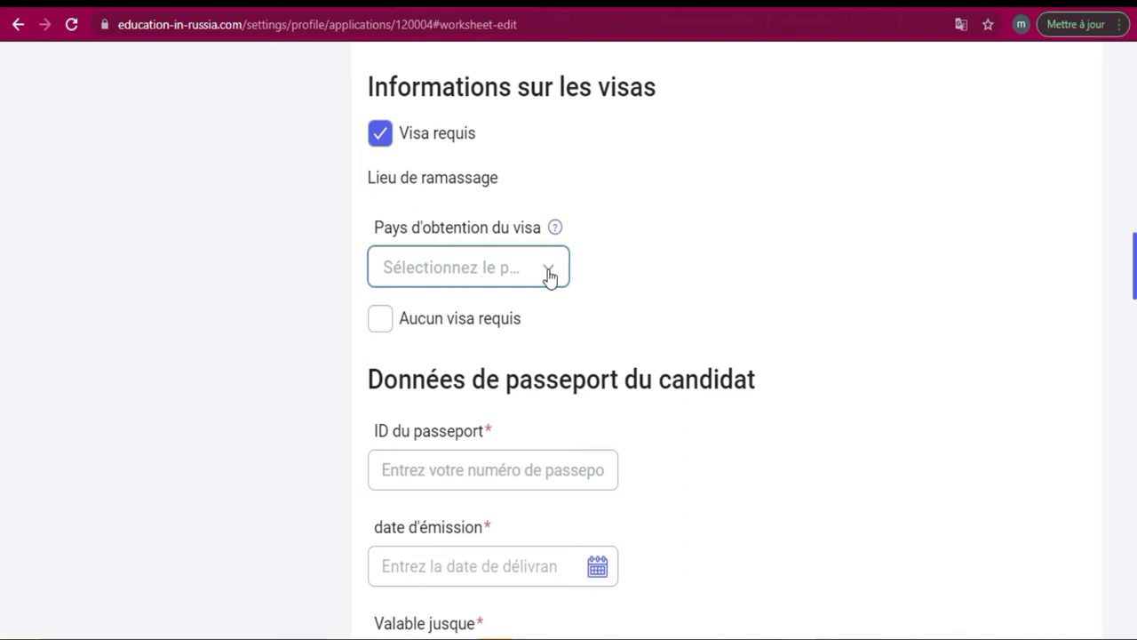
{"action": "left_click", "coordinate": [548, 271]}
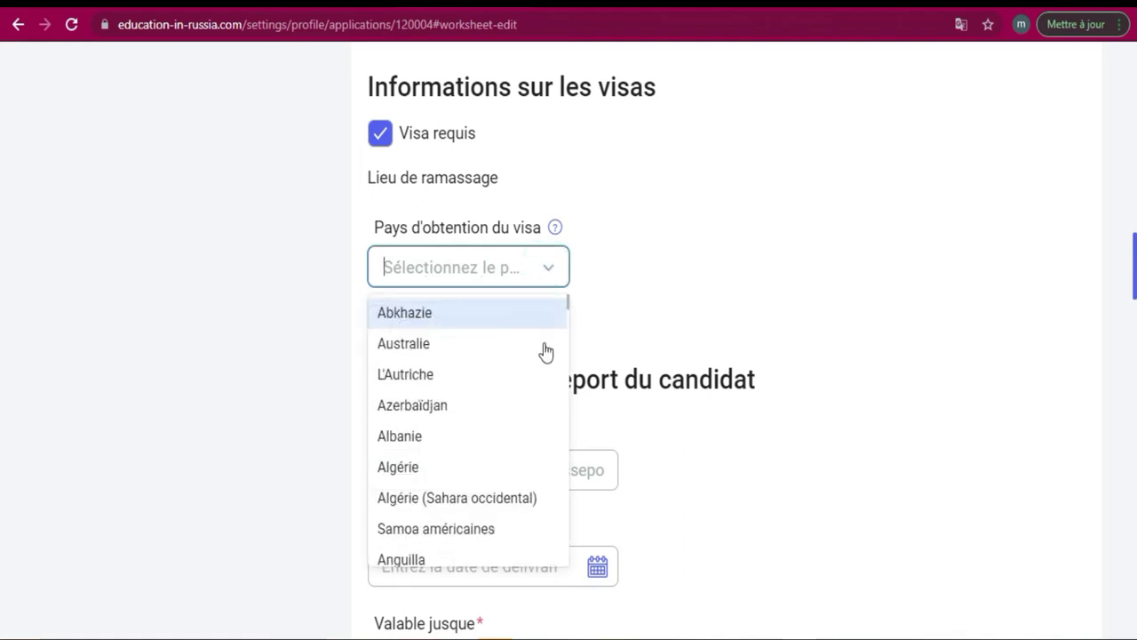
{"action": "left_click_drag", "start_coordinate": [567, 302], "coordinate": [557, 409]}
{"action": "left_click", "coordinate": [448, 480]}
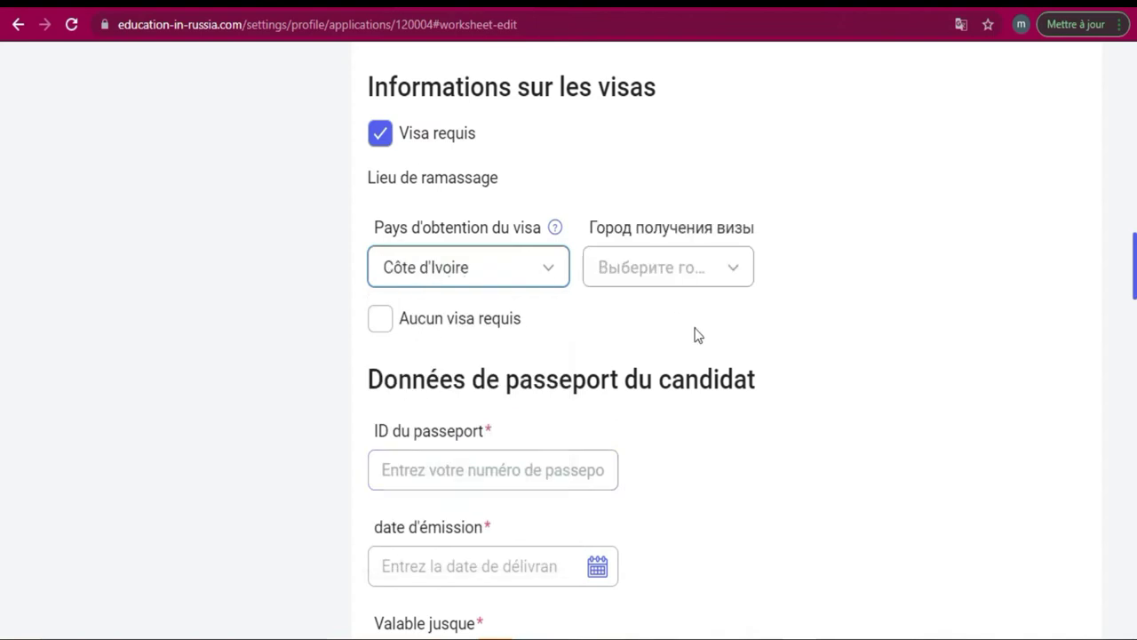
Choose Abidjan as the visa city.
{"action": "left_click", "coordinate": [668, 268]}
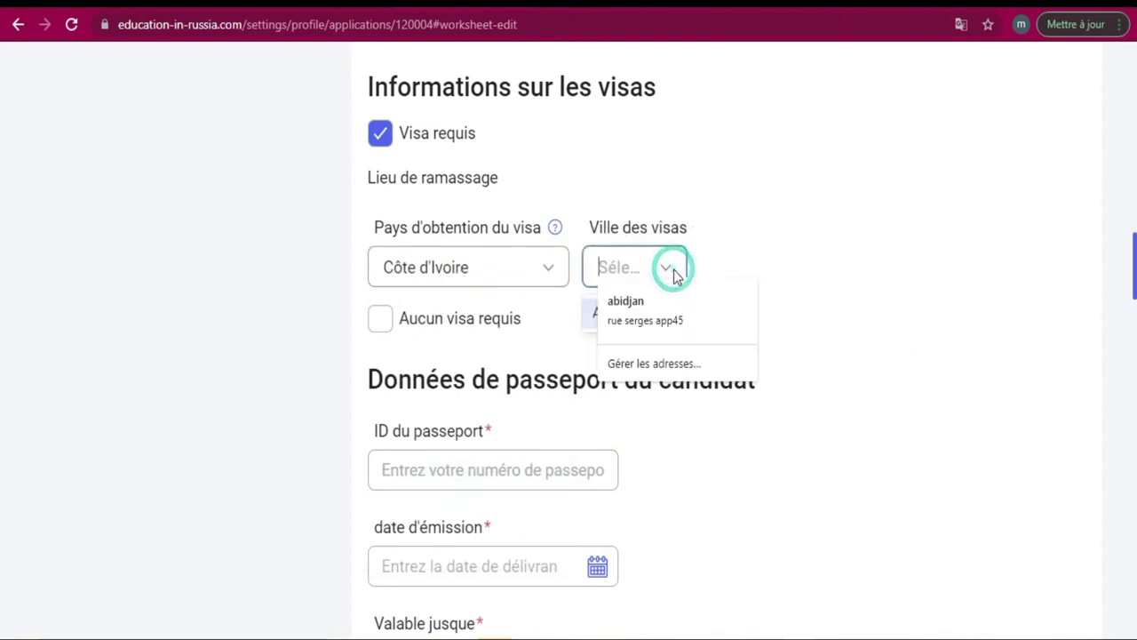
{"action": "left_click", "coordinate": [664, 265]}
{"action": "left_click", "coordinate": [592, 315]}
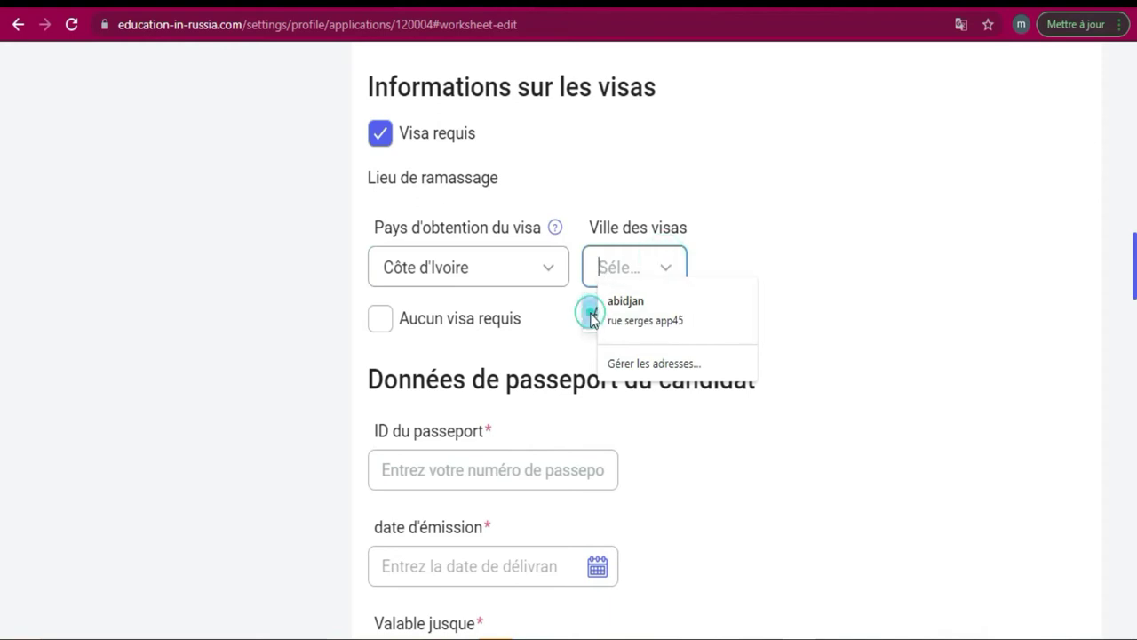
{"action": "left_click", "coordinate": [866, 262]}
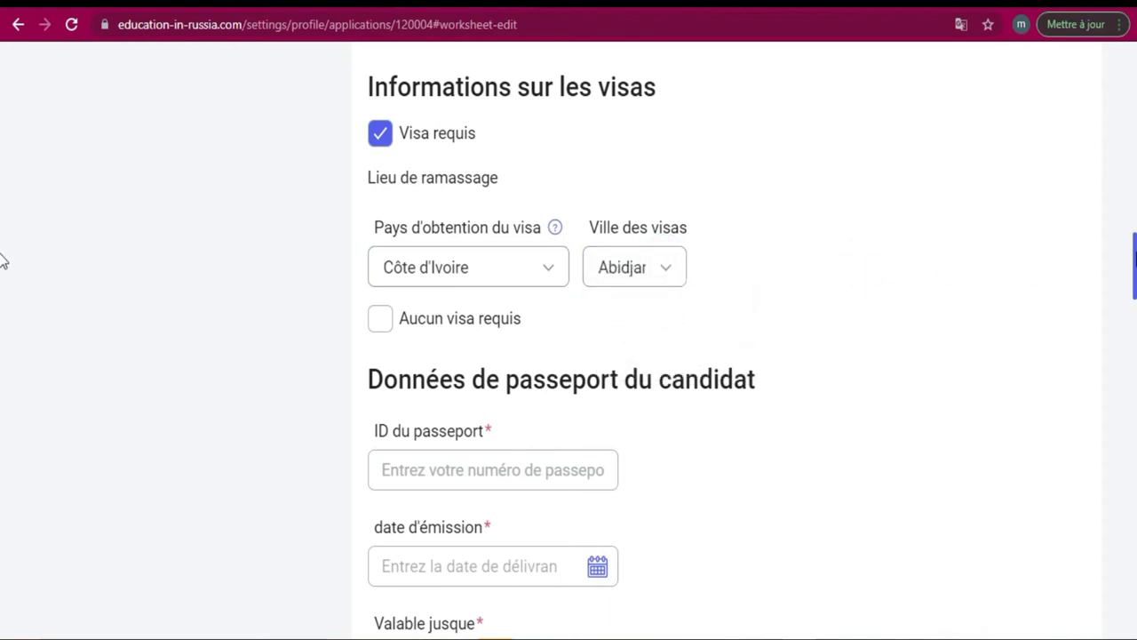
{"action": "scroll", "coordinate": [2, 267], "scroll_direction": "down", "scroll_amount": 3}
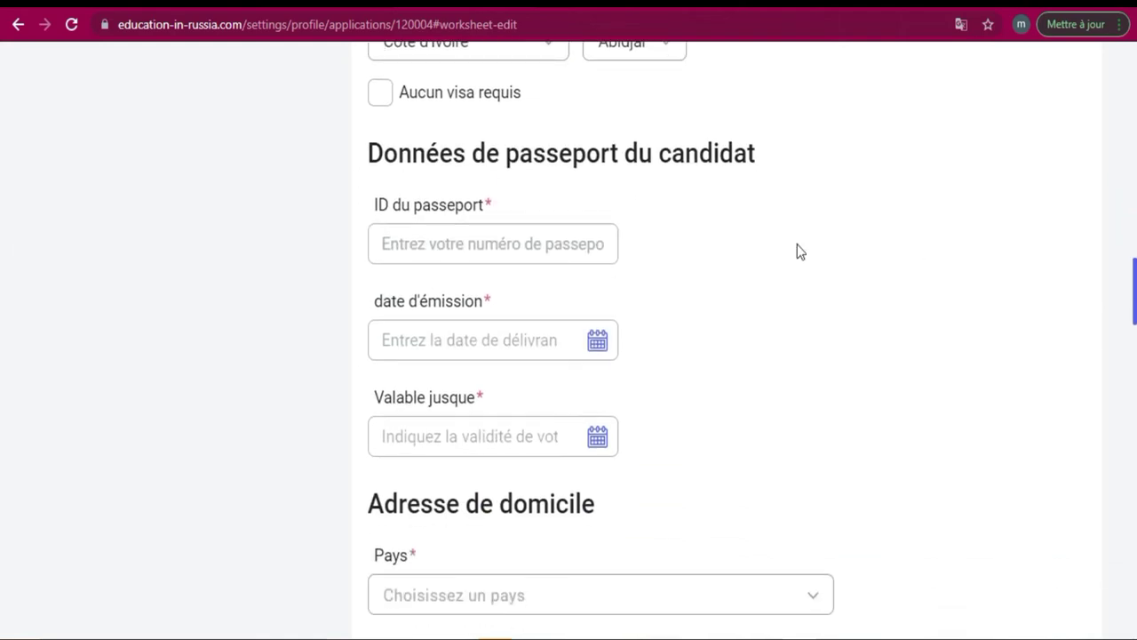
Enter the applicant's passport number in the ID du passeport field.
{"action": "left_click", "coordinate": [528, 244]}
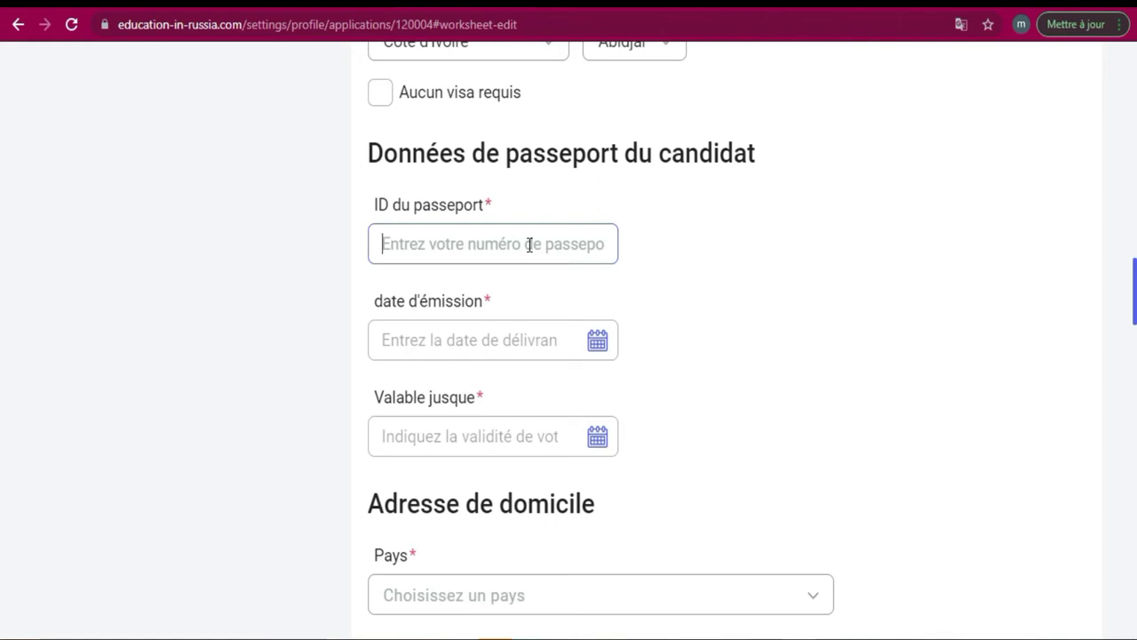
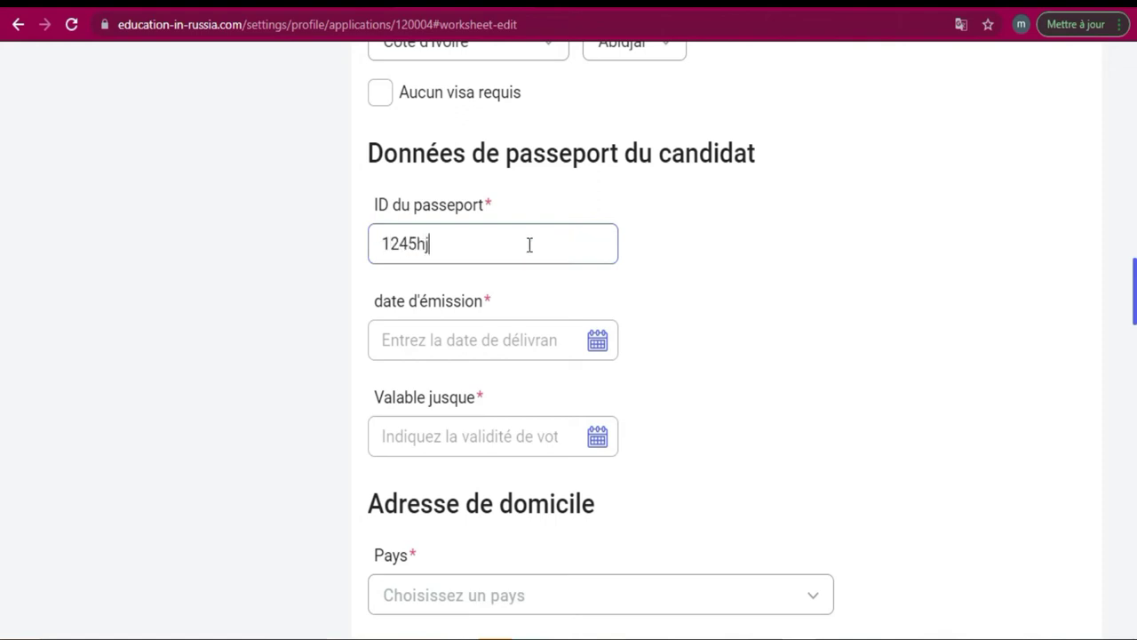
{"action": "left_click", "coordinate": [505, 345]}
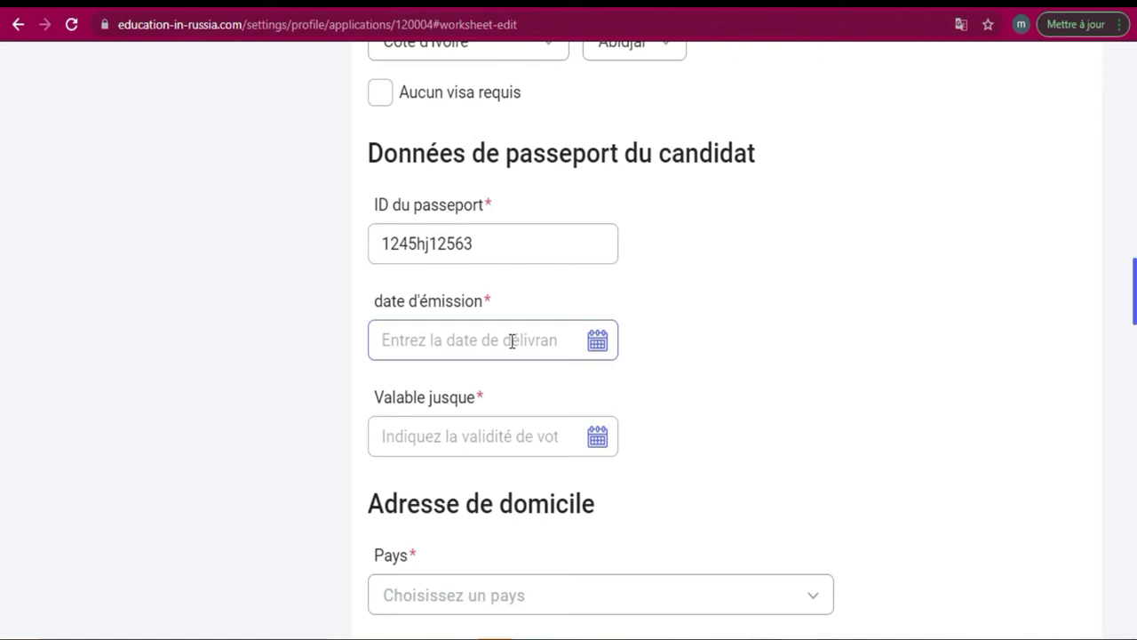
Set the passport issue date to 17.09.2021.
{"action": "left_click", "coordinate": [597, 343]}
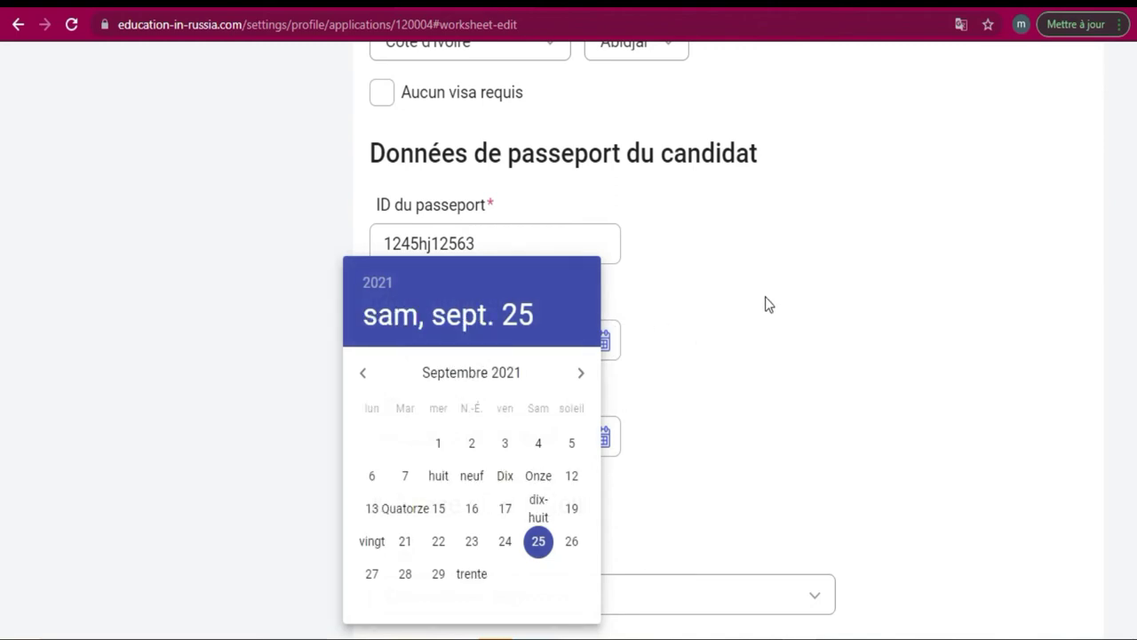
{"action": "left_click", "coordinate": [986, 330]}
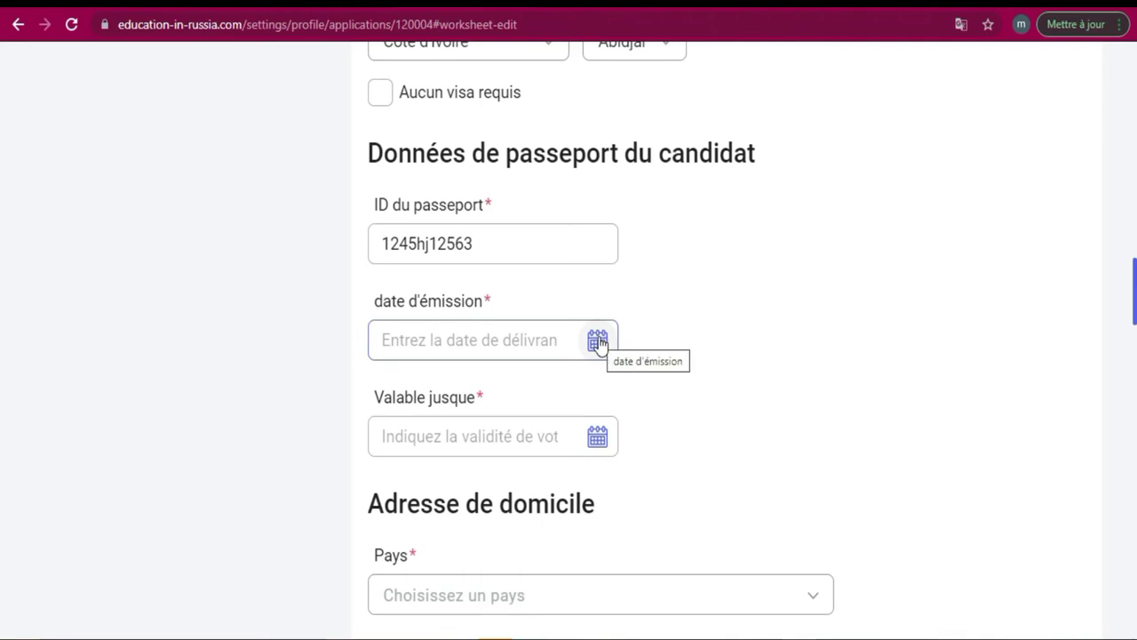
{"action": "left_click", "coordinate": [599, 342]}
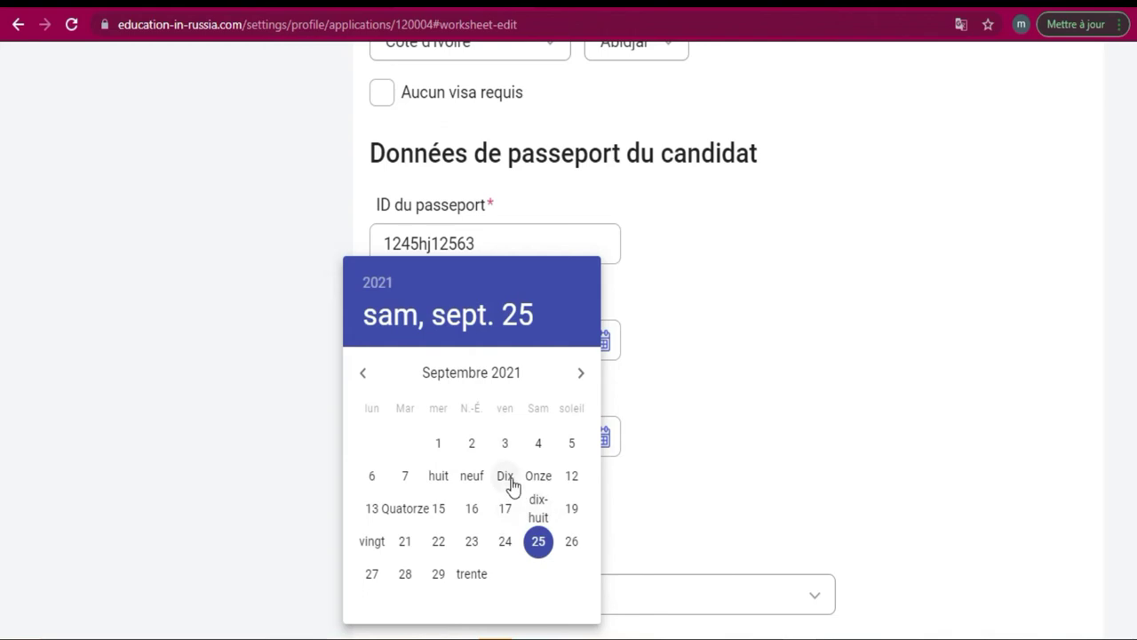
{"action": "left_click", "coordinate": [505, 508]}
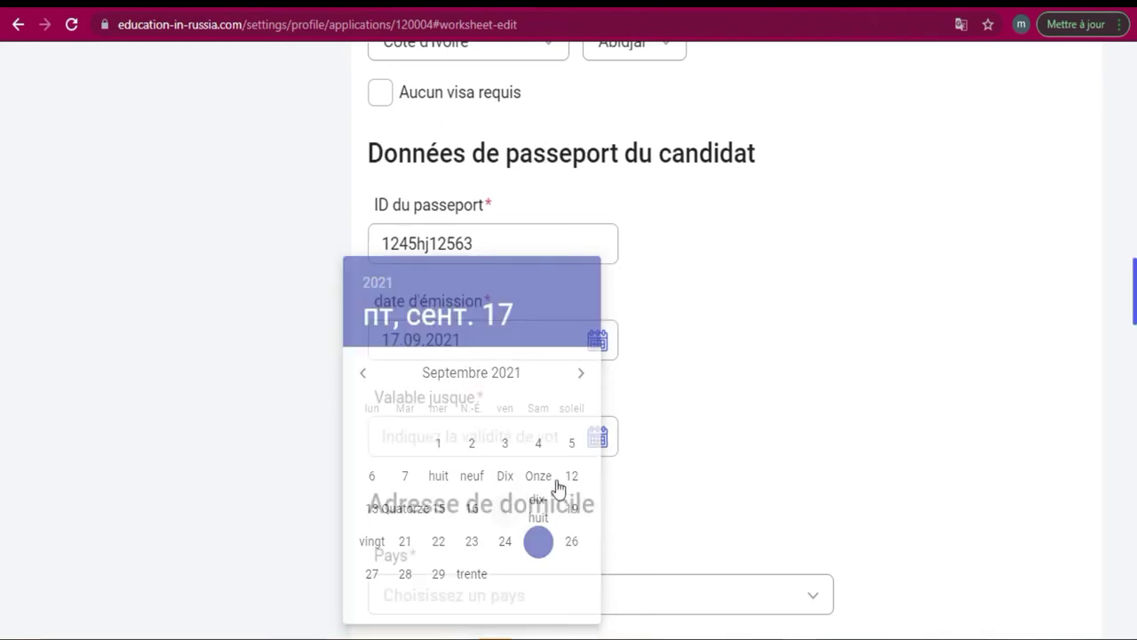
Set the passport valid-until date to 25.09.2026.
{"action": "left_click", "coordinate": [599, 444]}
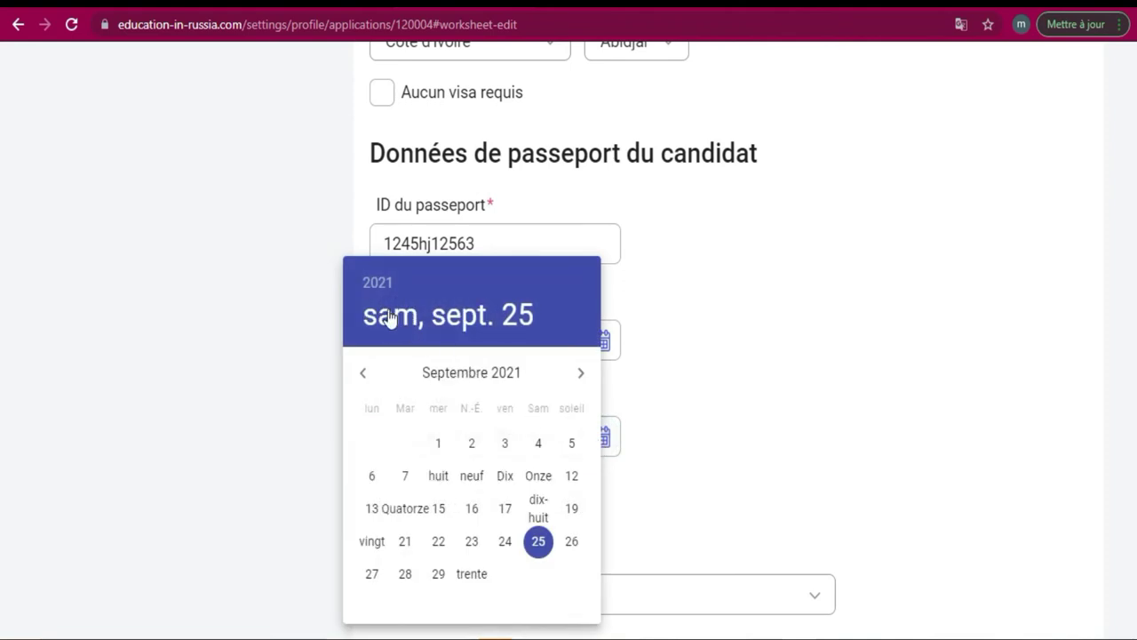
{"action": "left_click", "coordinate": [375, 283]}
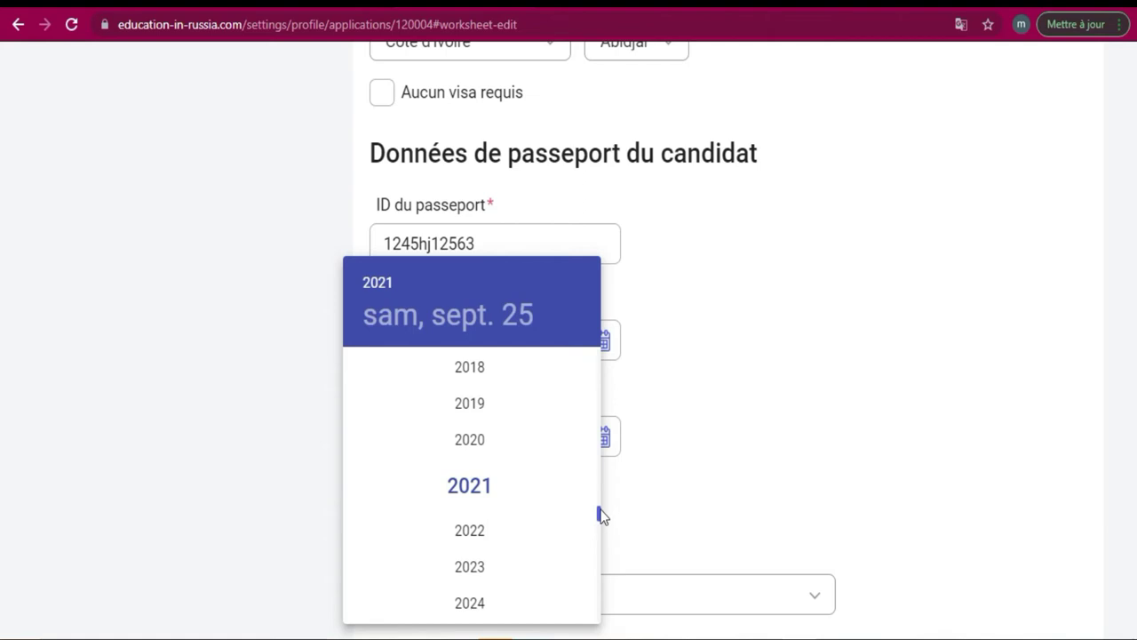
{"action": "left_click_drag", "start_coordinate": [601, 515], "coordinate": [599, 519]}
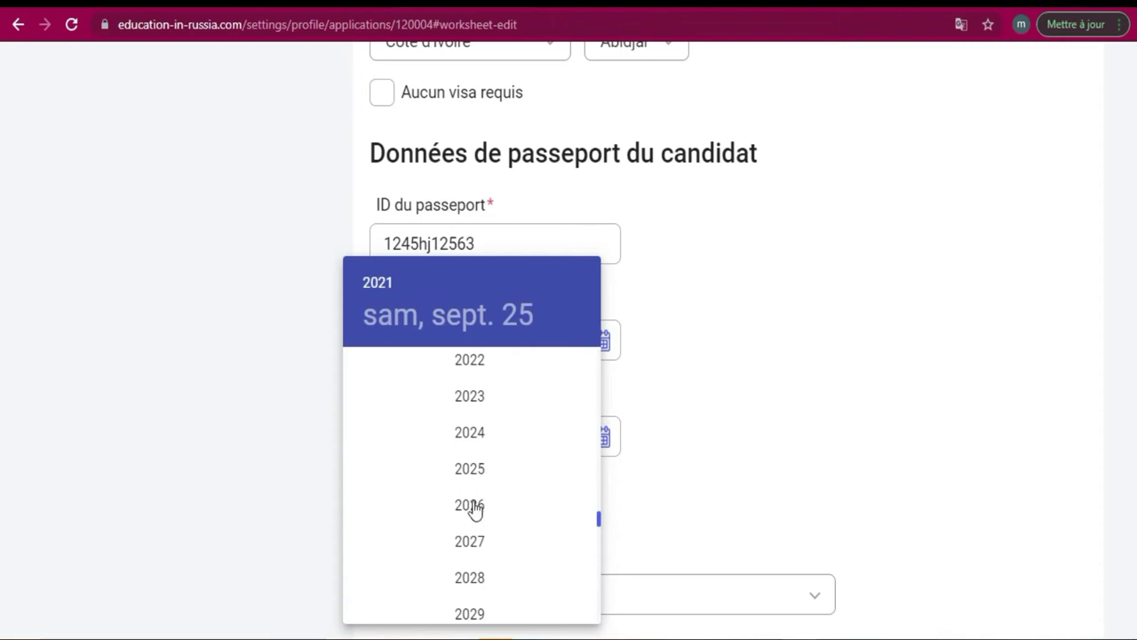
{"action": "left_click", "coordinate": [474, 507]}
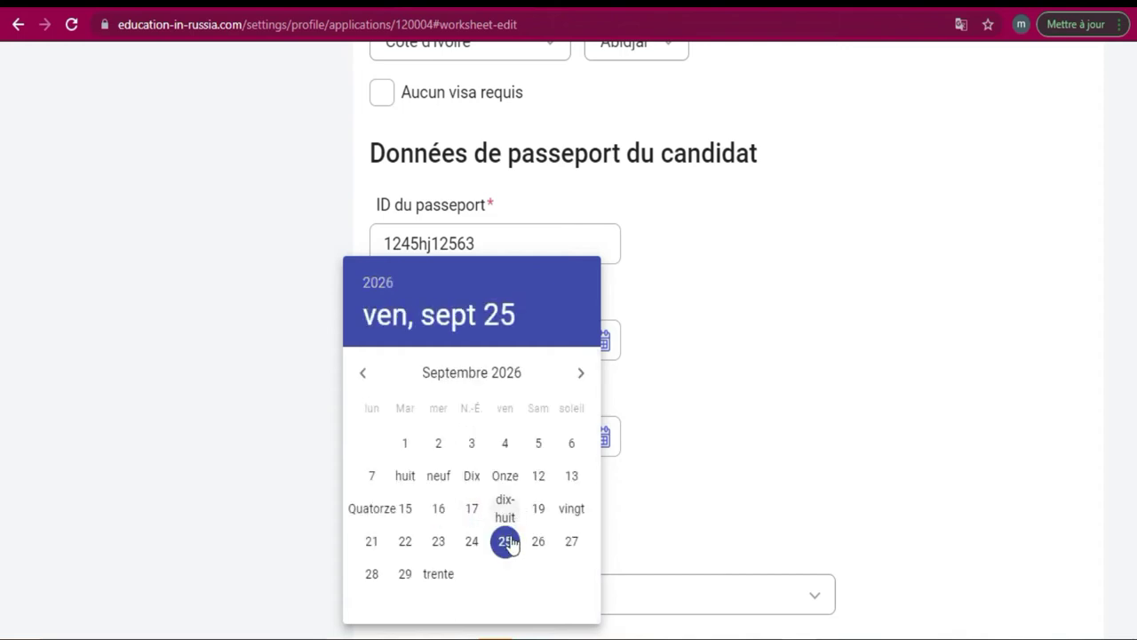
{"action": "left_click", "coordinate": [506, 541]}
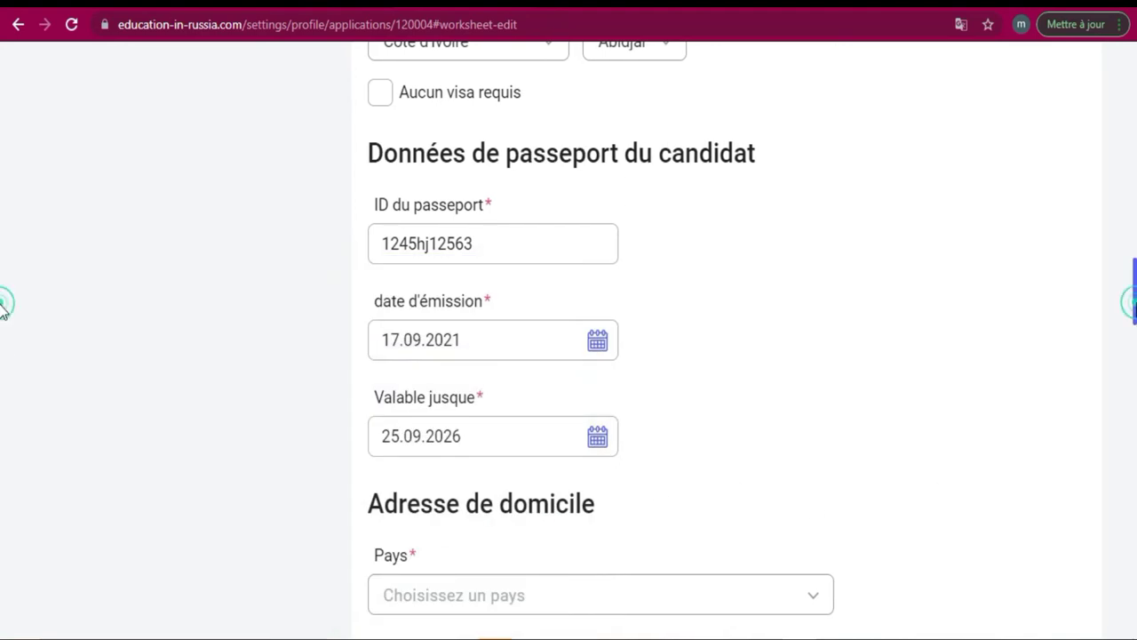
{"action": "scroll", "coordinate": [2, 328], "scroll_direction": "down", "scroll_amount": 4}
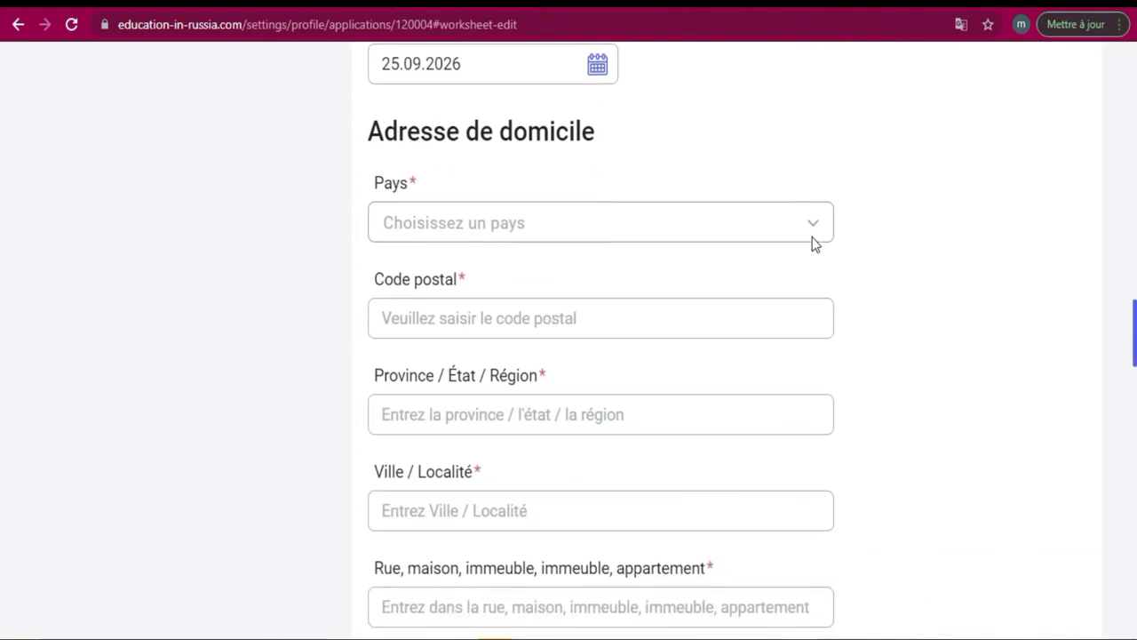
Choose Côte d'Ivoire as the home address country.
{"action": "left_click", "coordinate": [814, 227]}
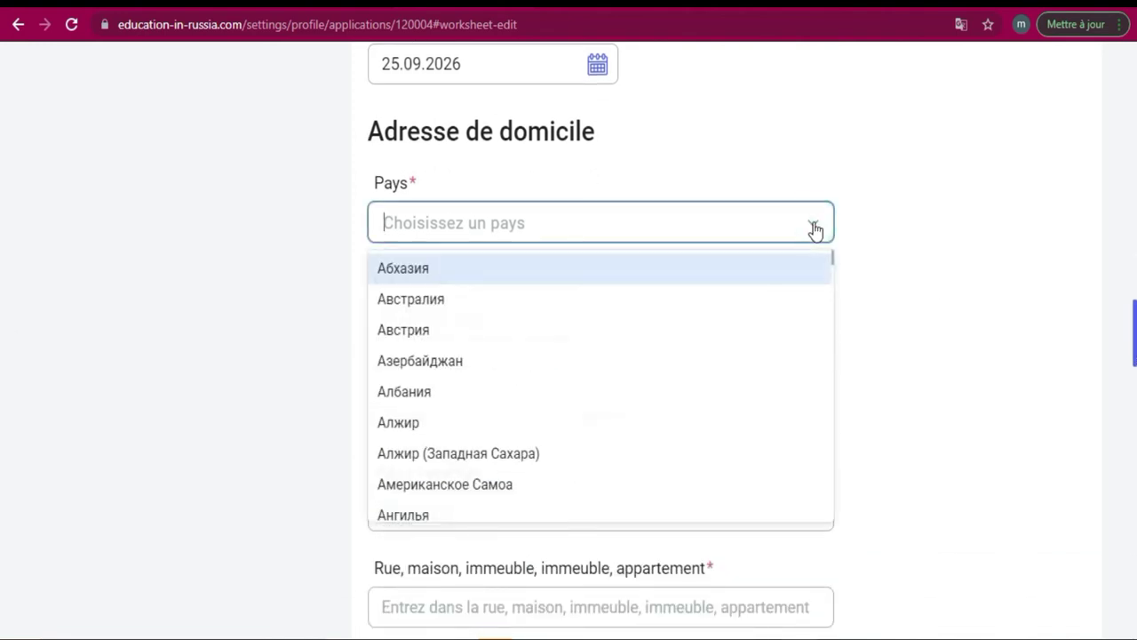
{"action": "left_click", "coordinate": [773, 233]}
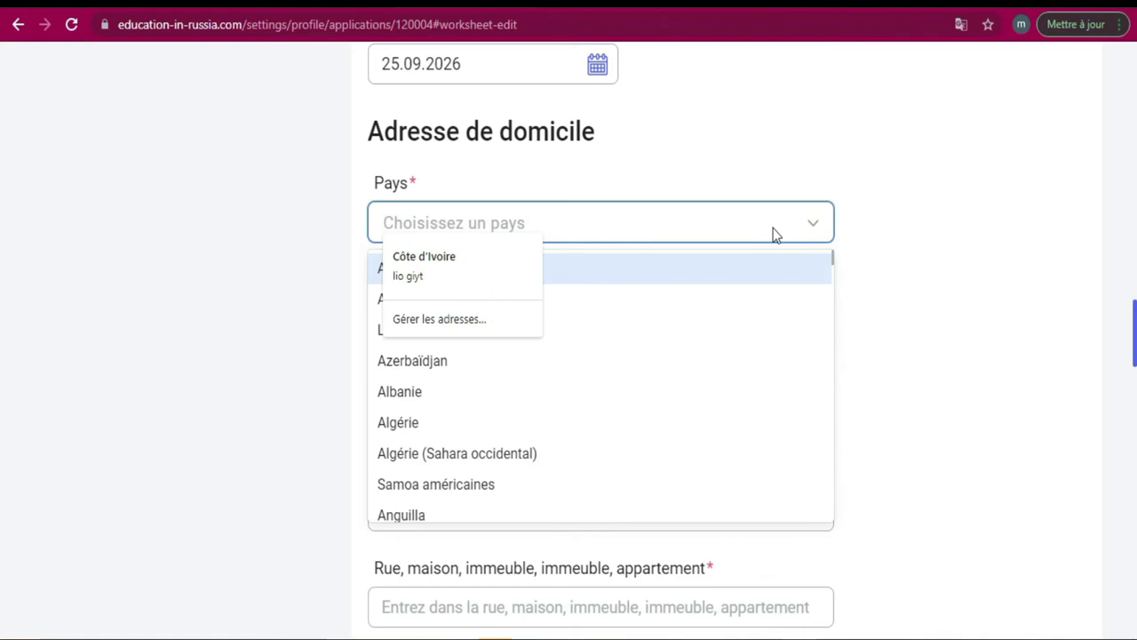
{"action": "left_click", "coordinate": [815, 231]}
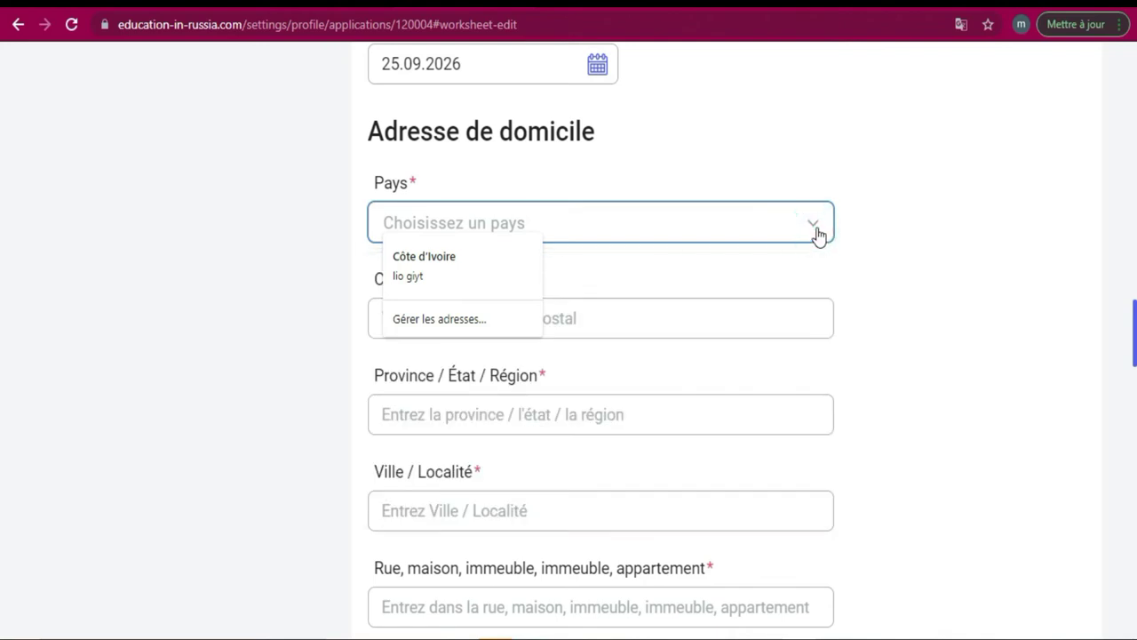
{"action": "left_click", "coordinate": [815, 229]}
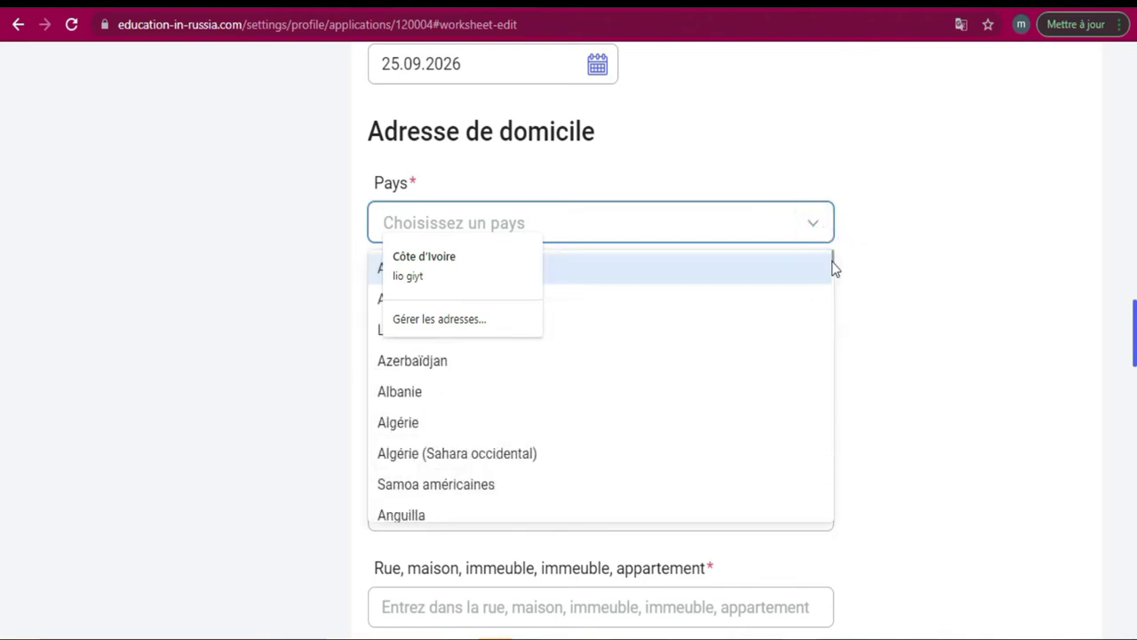
{"action": "left_click_drag", "start_coordinate": [833, 264], "coordinate": [830, 353]}
{"action": "left_click_drag", "start_coordinate": [827, 352], "coordinate": [830, 366]}
{"action": "left_click", "coordinate": [571, 507]}
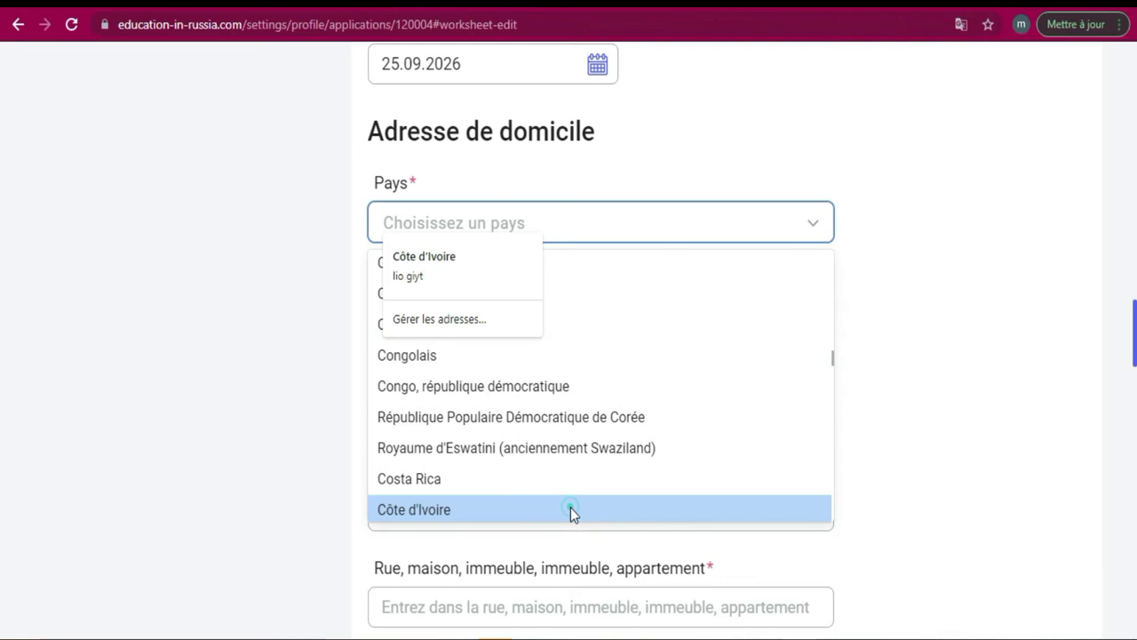
{"action": "left_click", "coordinate": [959, 188]}
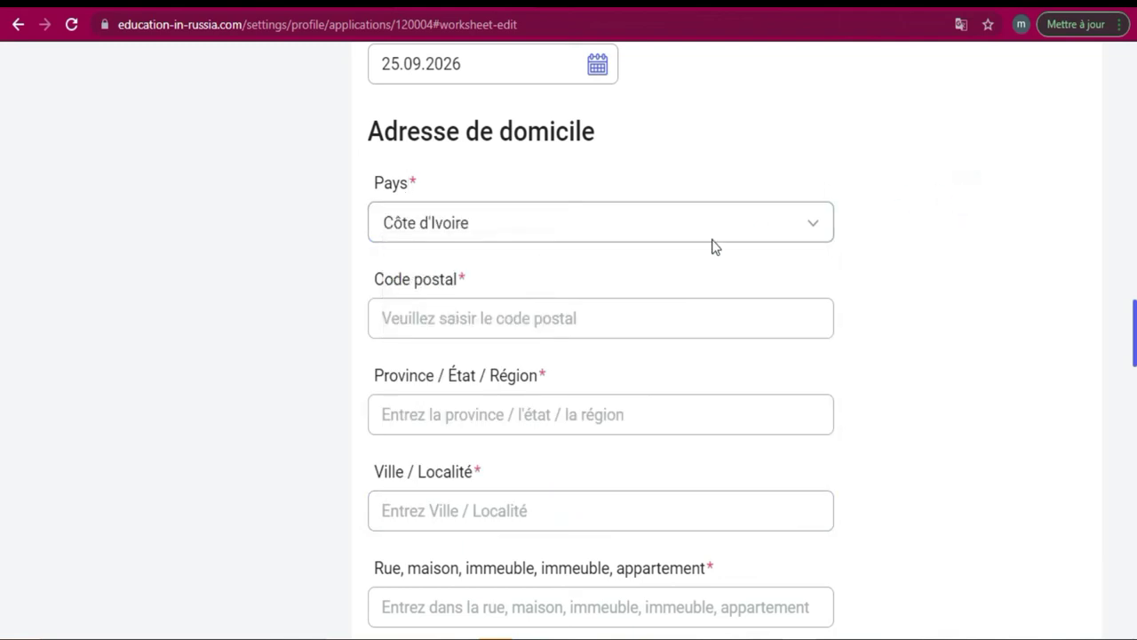
Fill in the postal code, province 'lagune' and city 'abidjan' of the home address.
{"action": "left_click", "coordinate": [601, 323]}
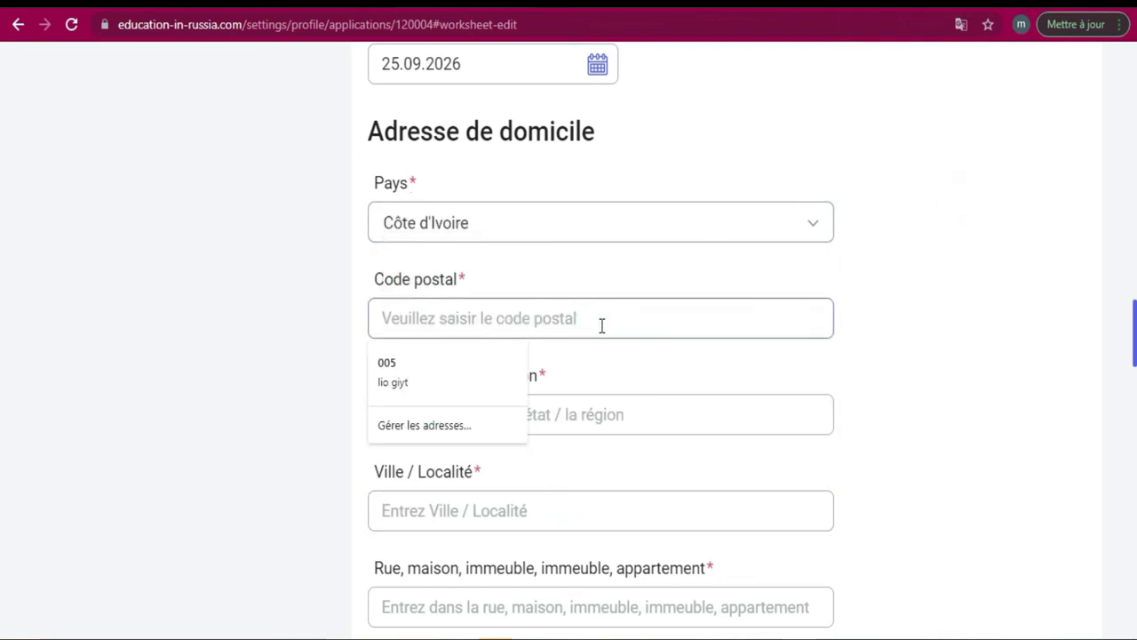
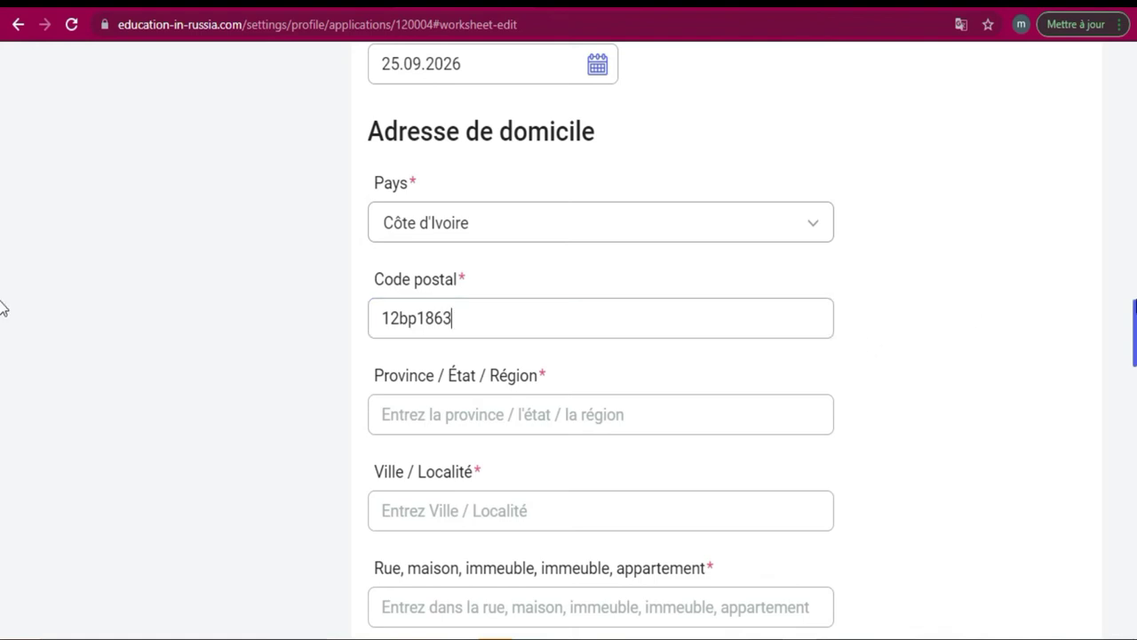
{"action": "scroll", "coordinate": [3, 324], "scroll_direction": "down", "scroll_amount": 1}
{"action": "left_click", "coordinate": [673, 335]}
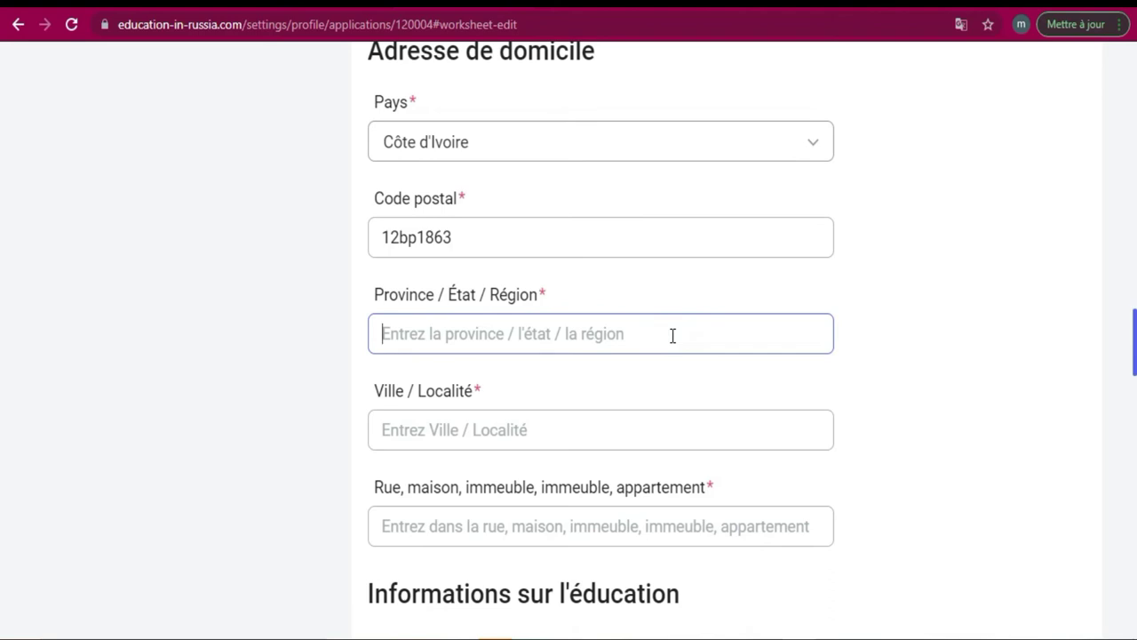
{"action": "type", "text": "la"}
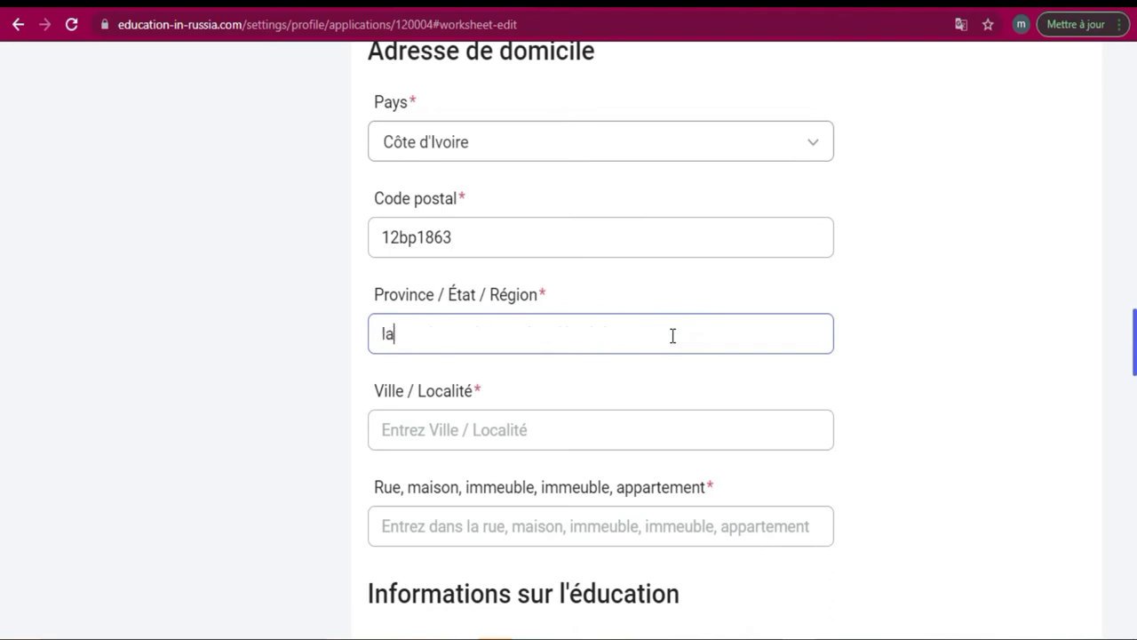
{"action": "type", "text": "gune"}
{"action": "left_click", "coordinate": [521, 430]}
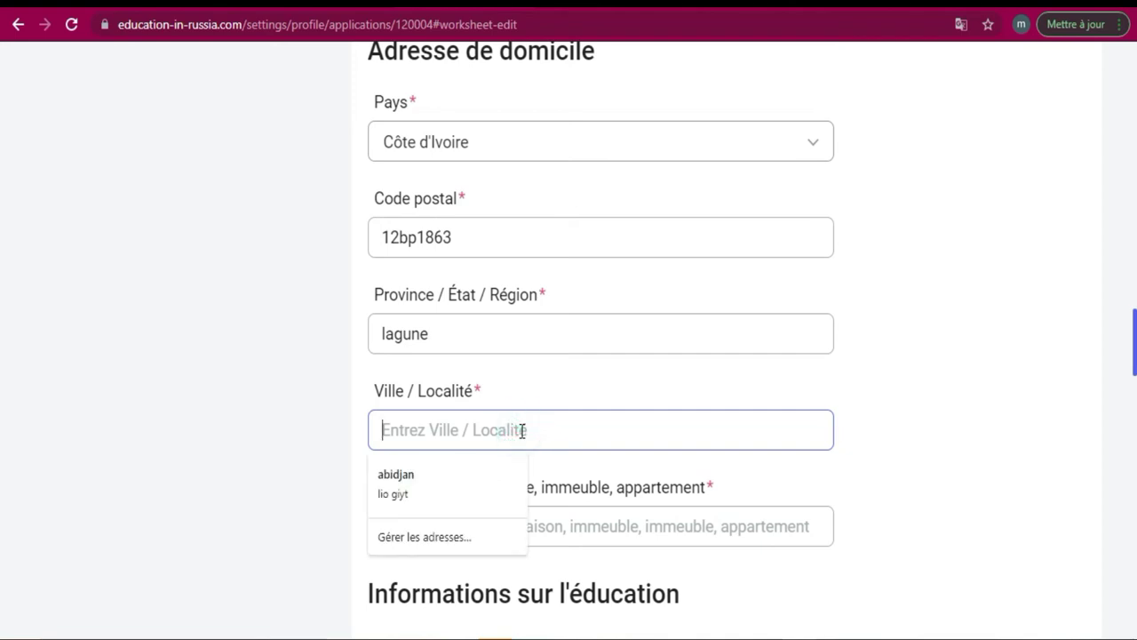
{"action": "type", "text": "a"}
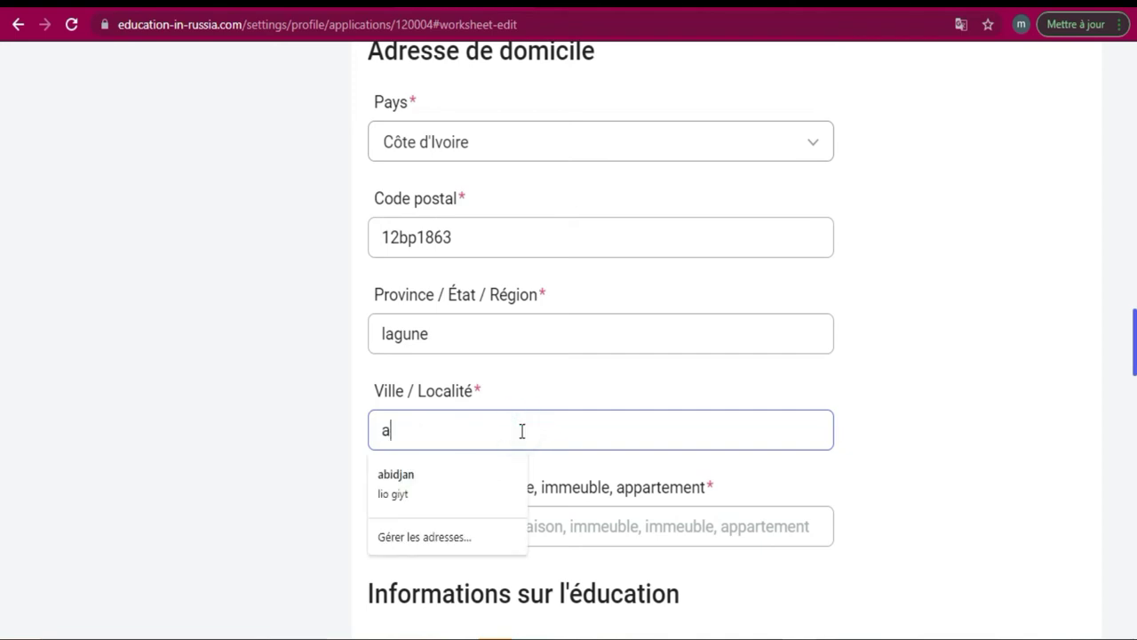
{"action": "type", "text": "bidjan"}
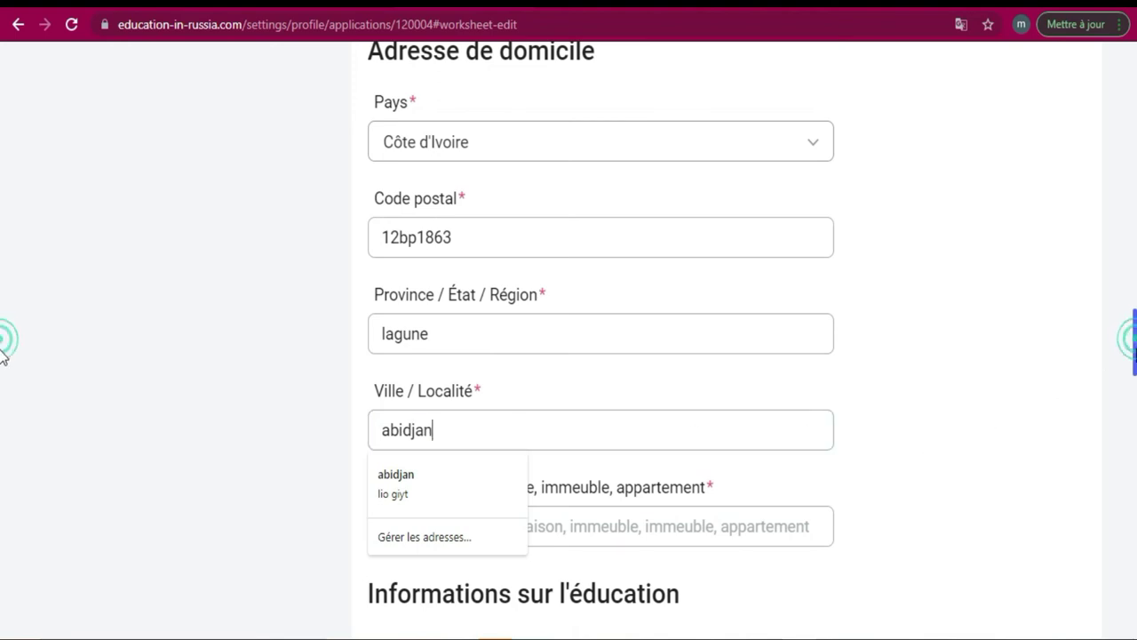
{"action": "scroll", "coordinate": [843, 497], "scroll_direction": "down", "scroll_amount": 3}
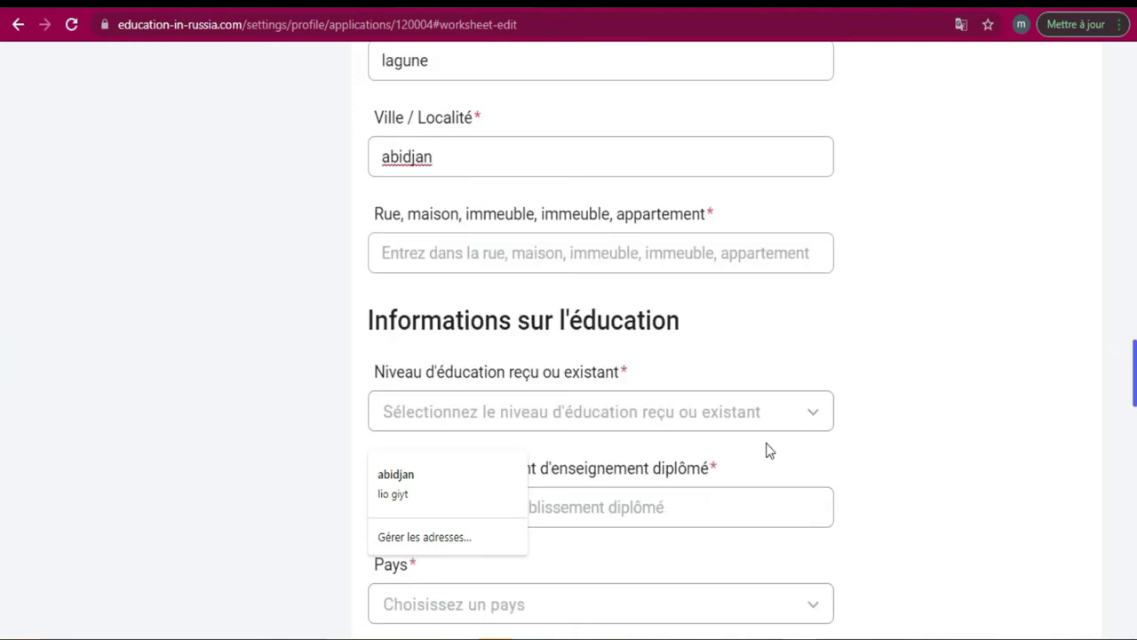
Type the home address's street, house and apartment line, fixing the mistyped letters.
{"action": "left_click", "coordinate": [729, 248]}
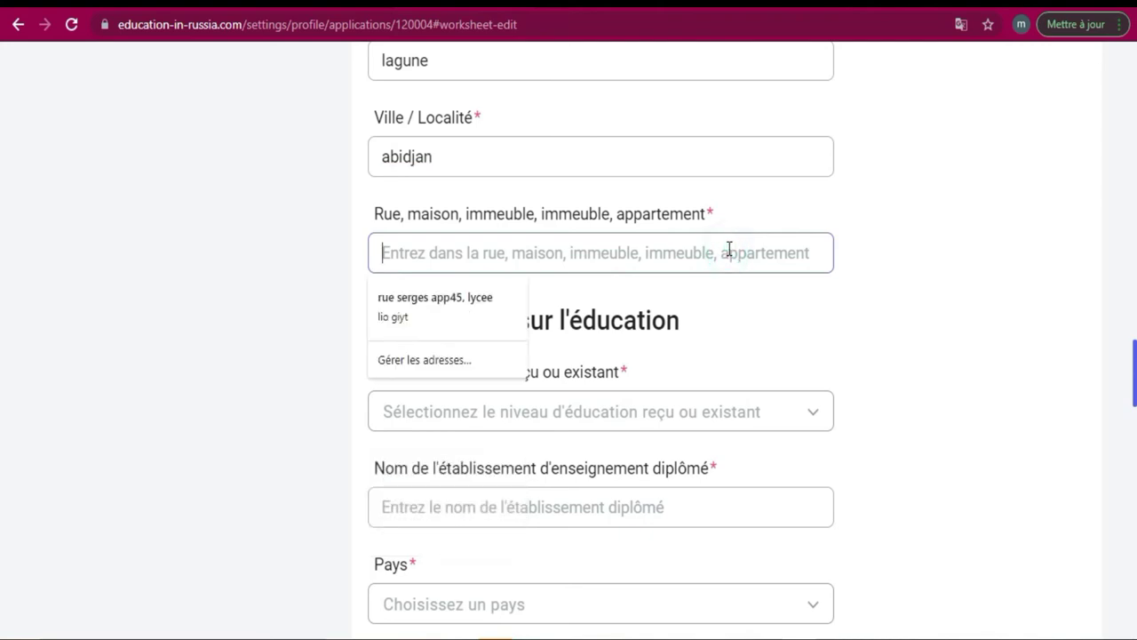
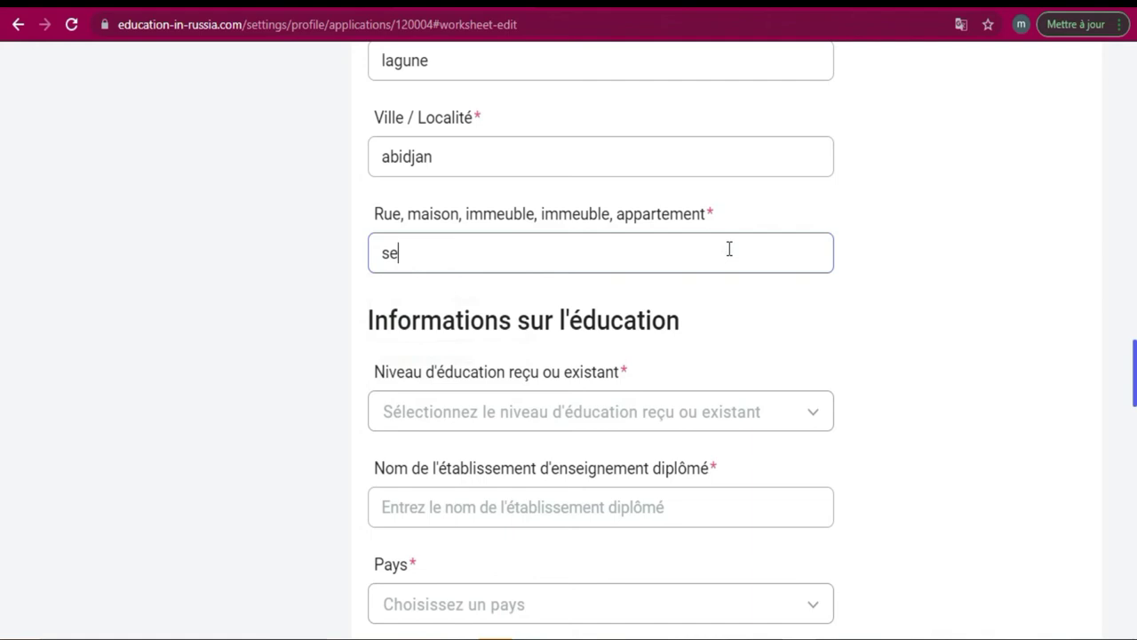
{"action": "mouse_move", "coordinate": [909, 589]}
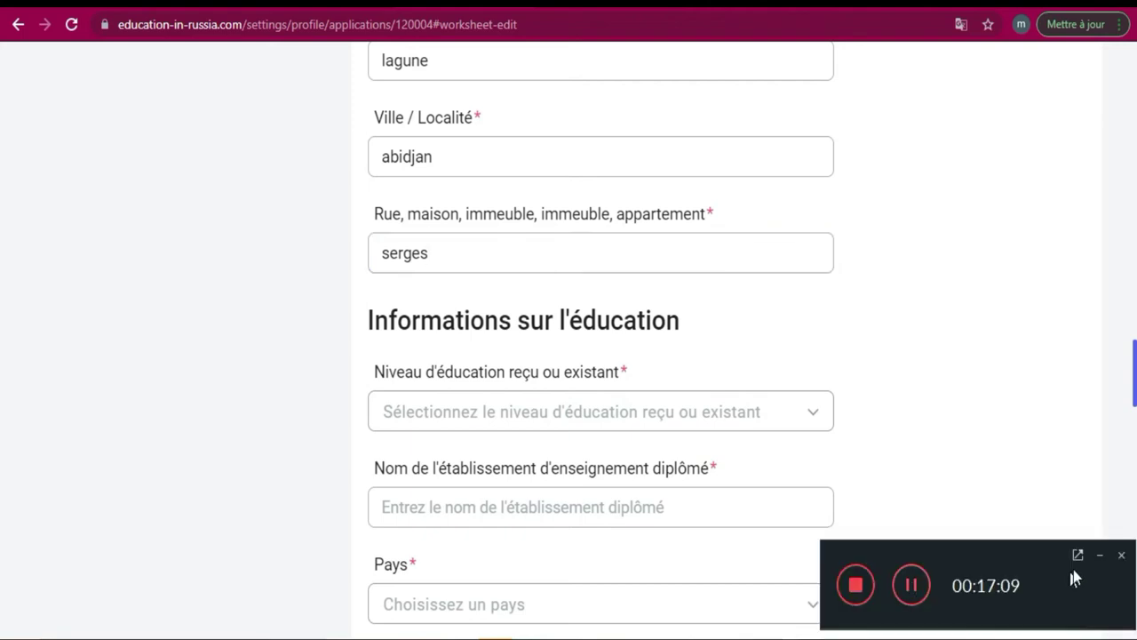
{"action": "left_click", "coordinate": [1098, 555]}
{"action": "left_click", "coordinate": [672, 243]}
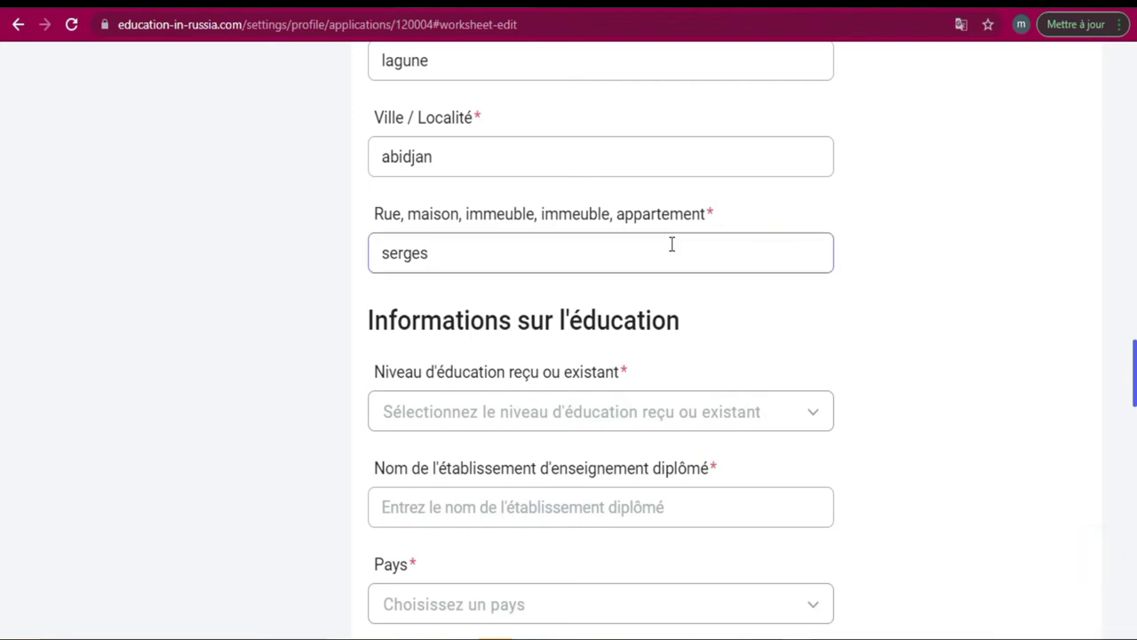
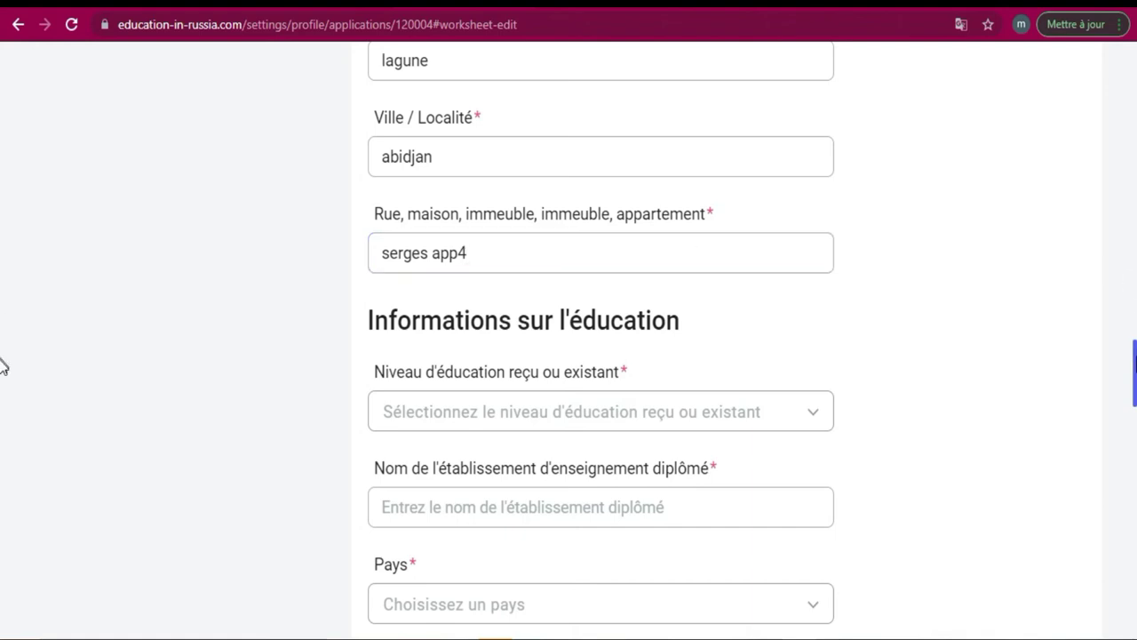
{"action": "scroll", "coordinate": [3, 373], "scroll_direction": "down", "scroll_amount": 1}
{"action": "scroll", "coordinate": [3, 373], "scroll_direction": "down", "scroll_amount": 2}
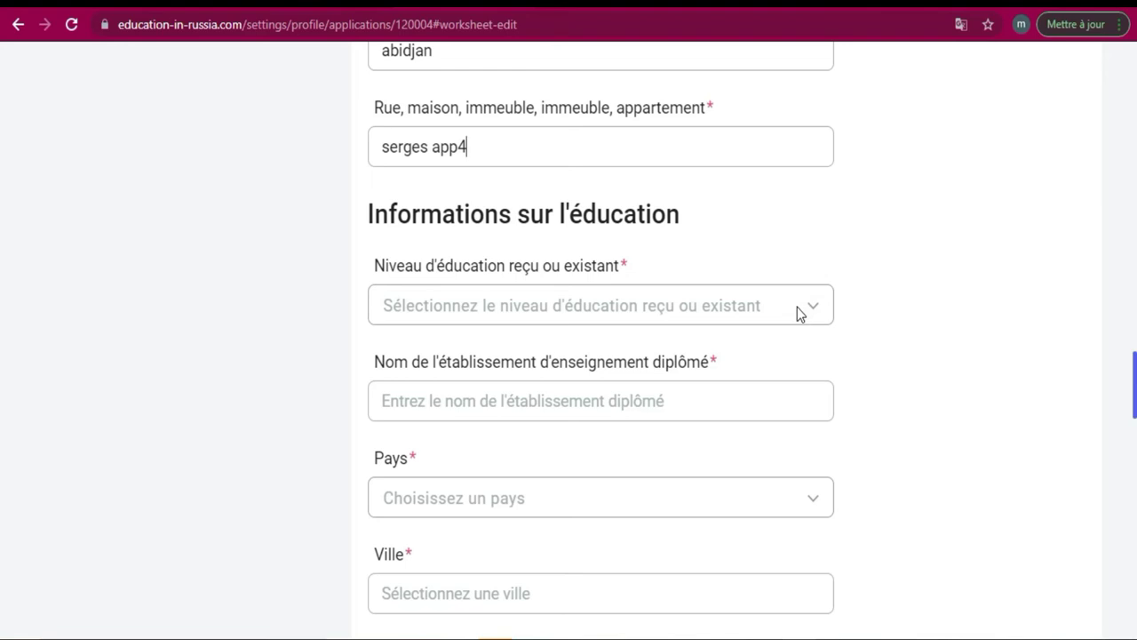
Translate the questionnaire page back into French (français).
{"action": "left_click", "coordinate": [797, 307]}
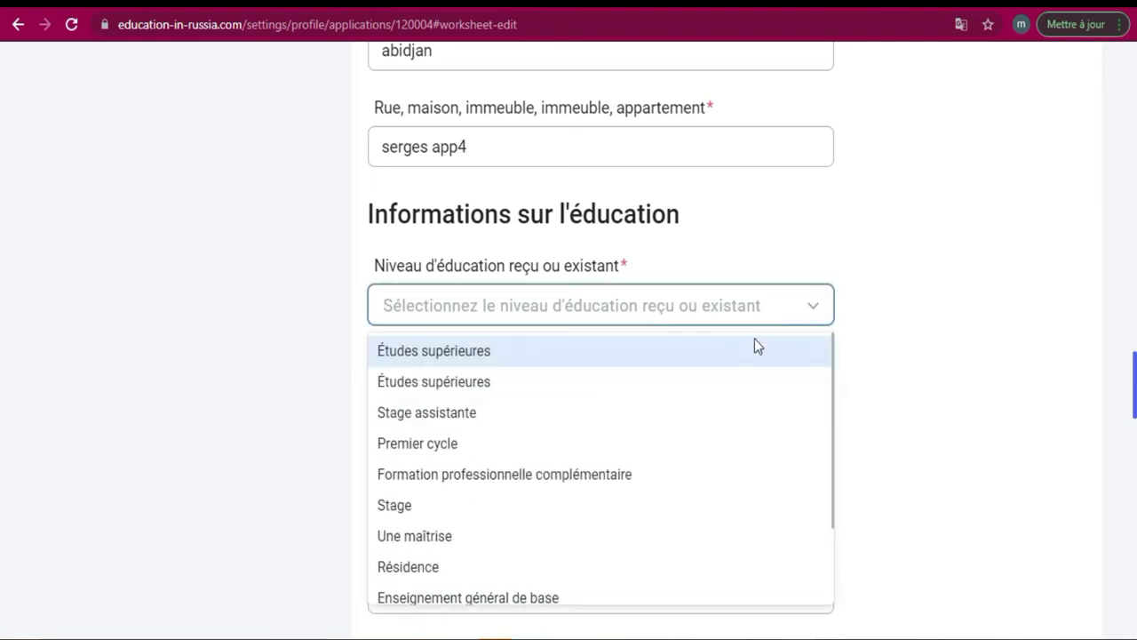
{"action": "left_click", "coordinate": [814, 317]}
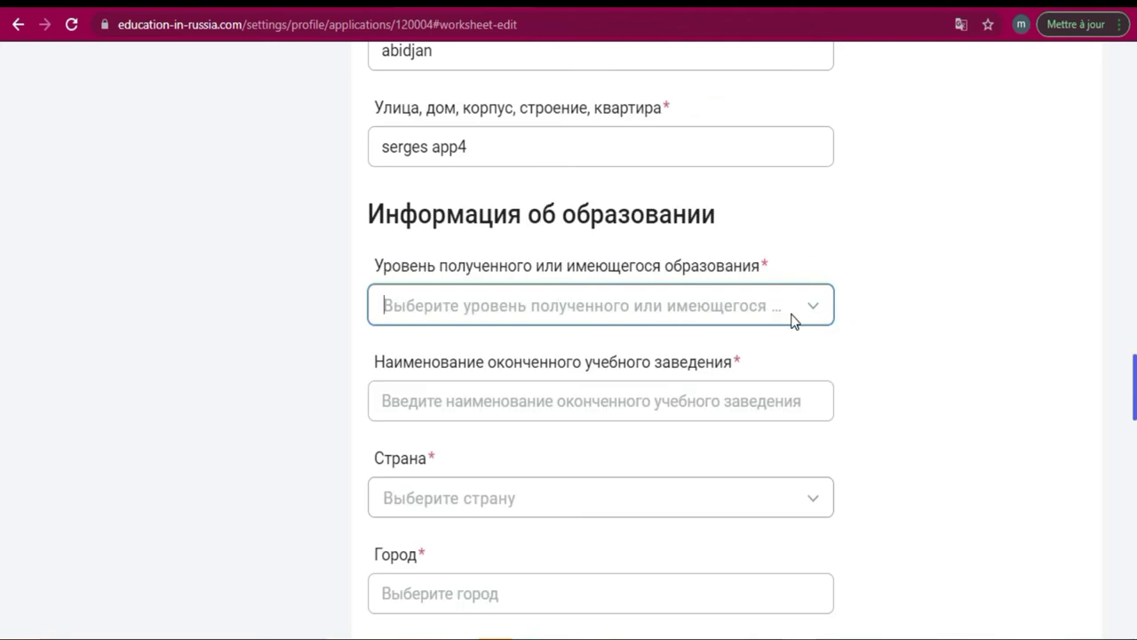
{"action": "left_click", "coordinate": [960, 24]}
{"action": "left_click", "coordinate": [869, 59]}
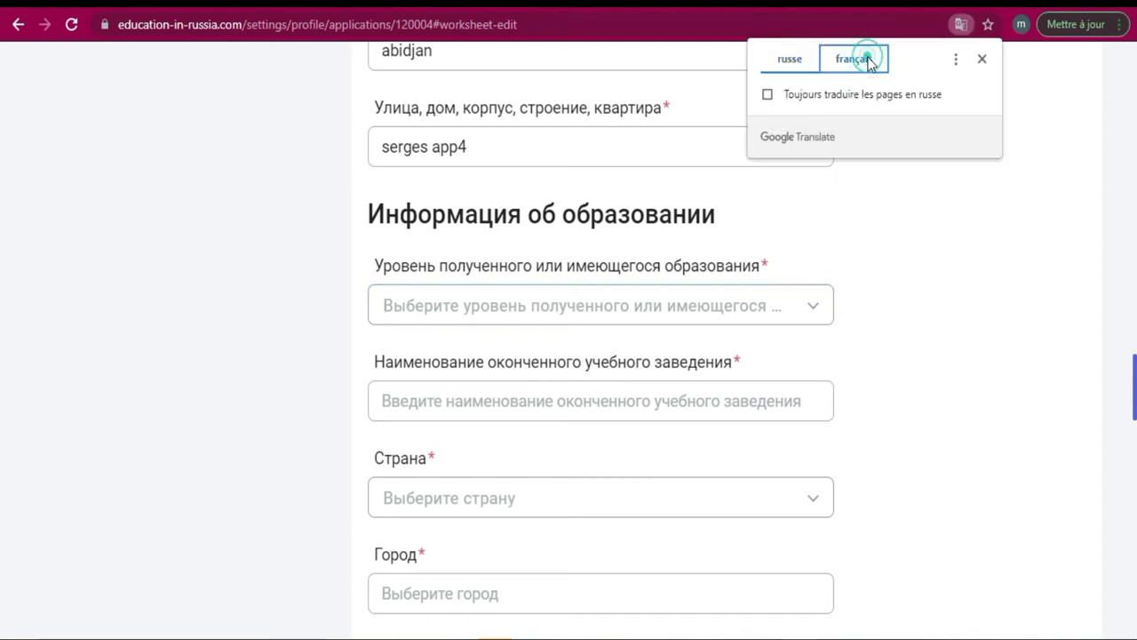
Choose Enseignement secondaire général as the education level.
{"action": "left_click", "coordinate": [804, 307]}
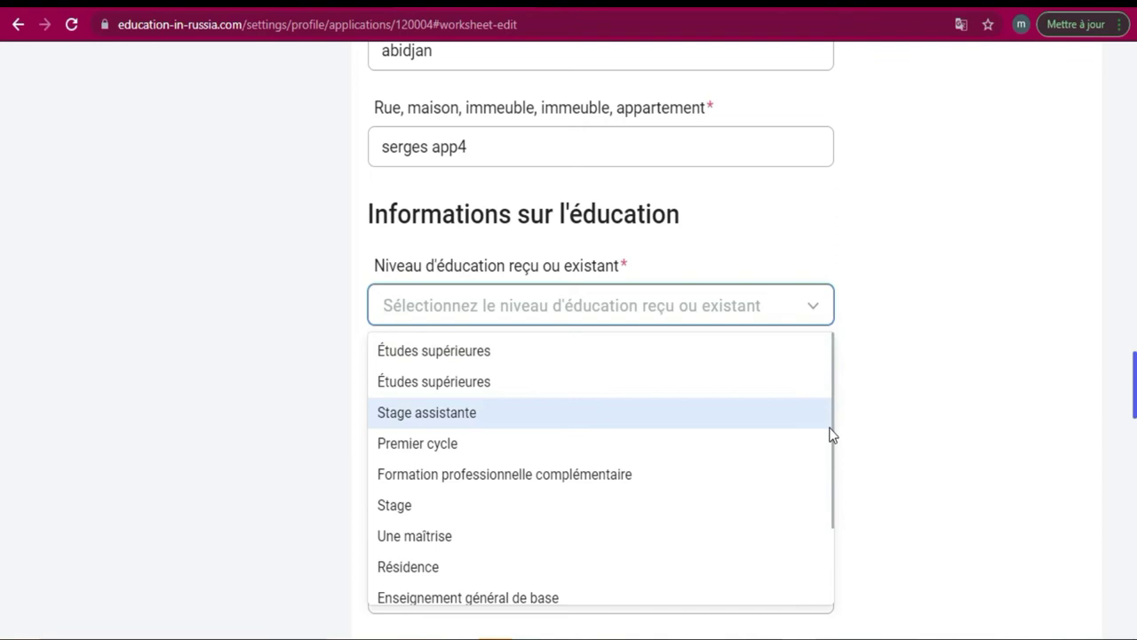
{"action": "left_click_drag", "start_coordinate": [832, 358], "coordinate": [842, 468]}
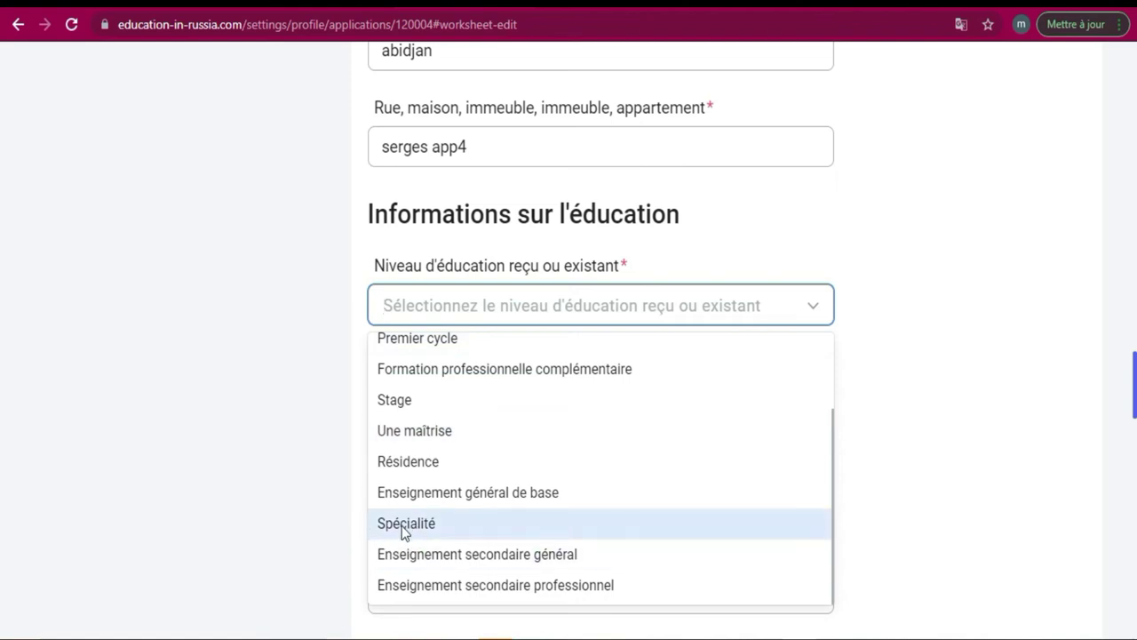
{"action": "left_click", "coordinate": [411, 553]}
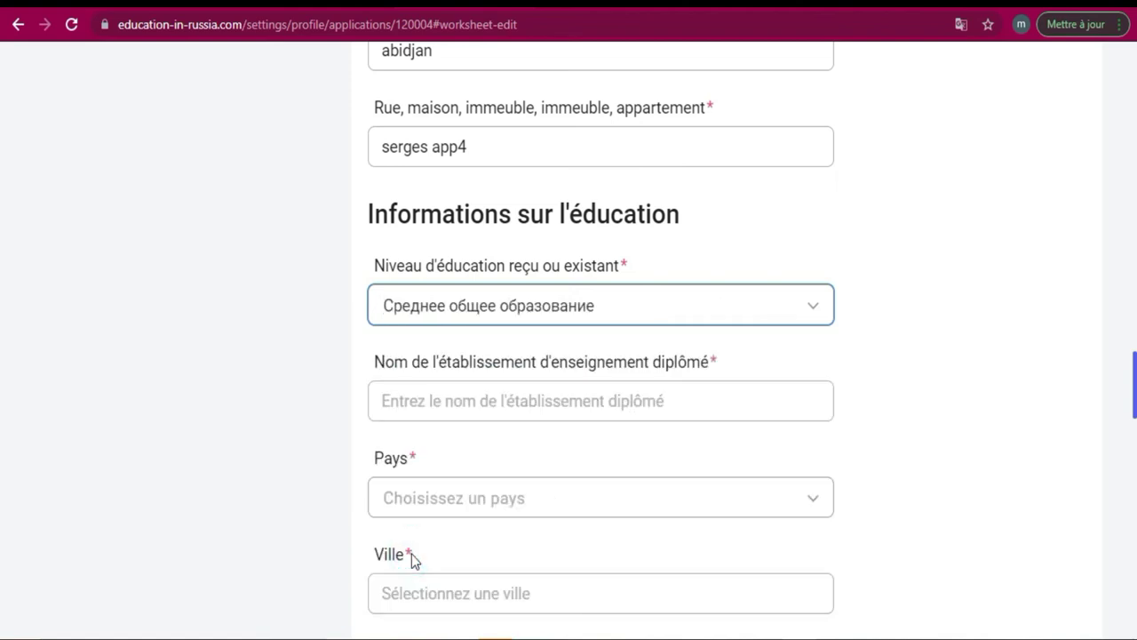
{"action": "left_click", "coordinate": [793, 398]}
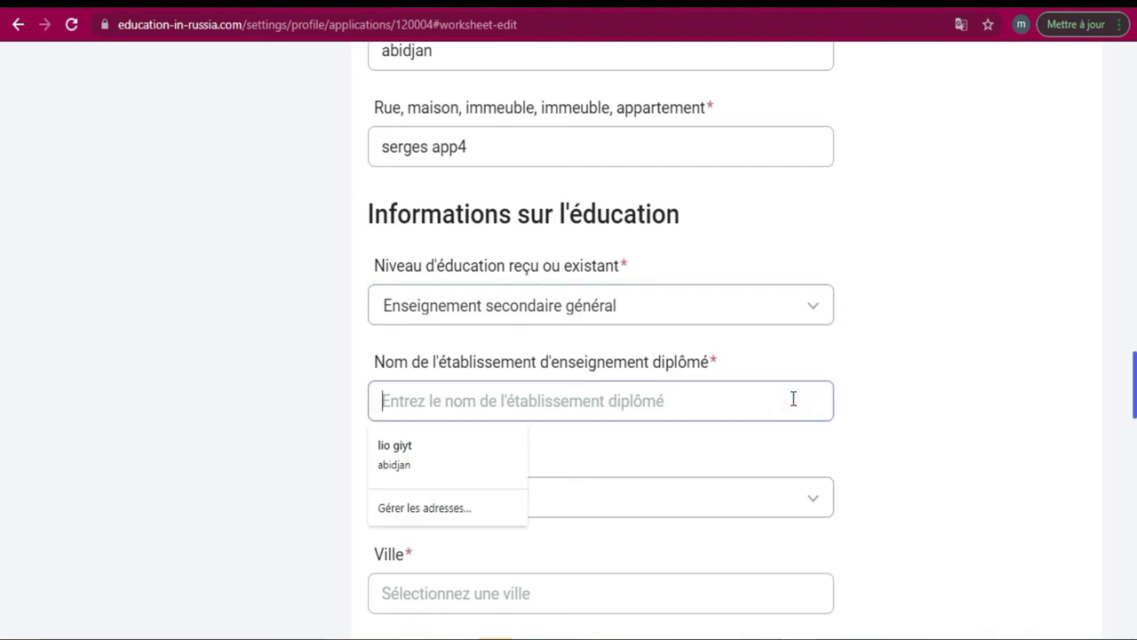
Enter 'lycee' as the graduated institution's name and begin on the country field.
{"action": "type", "text": "lycee"}
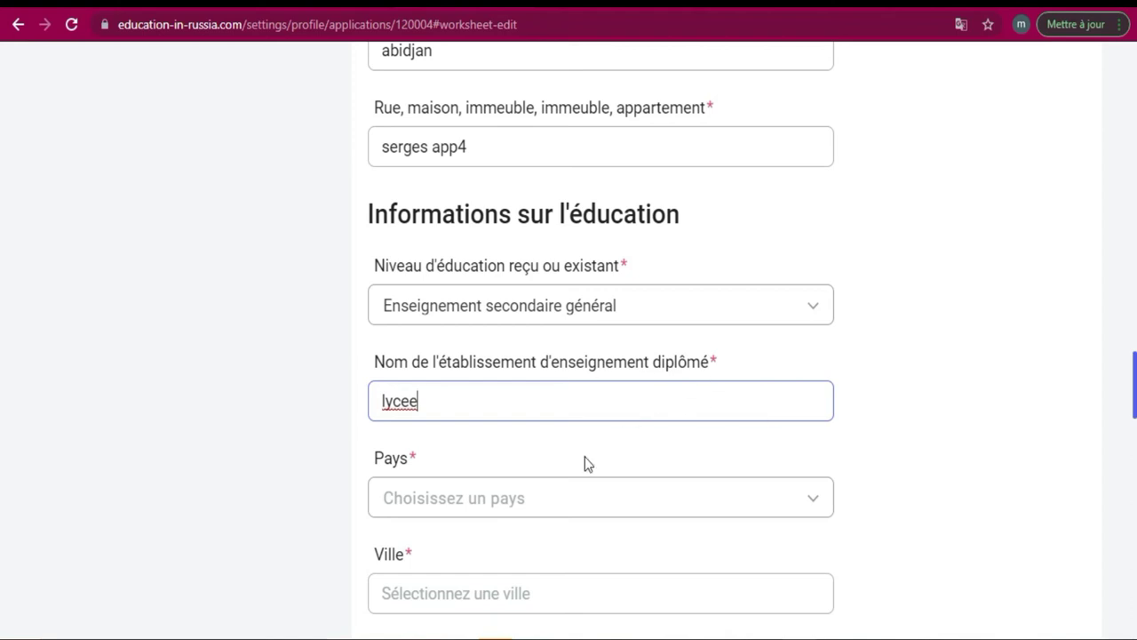
{"action": "left_click", "coordinate": [562, 513]}
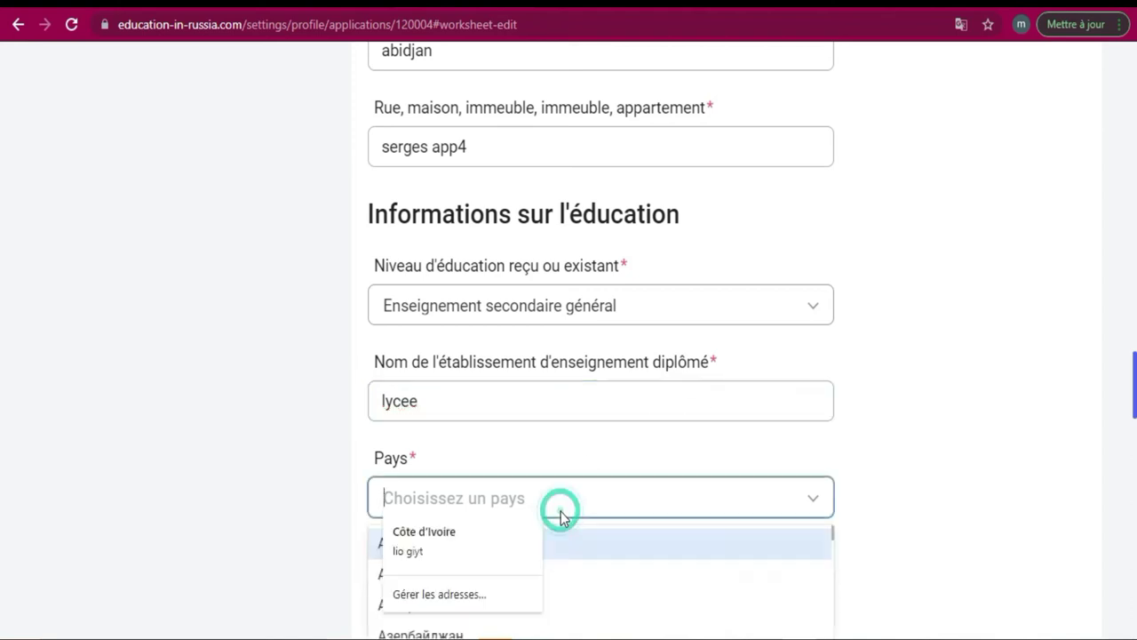
{"action": "left_click", "coordinate": [633, 505]}
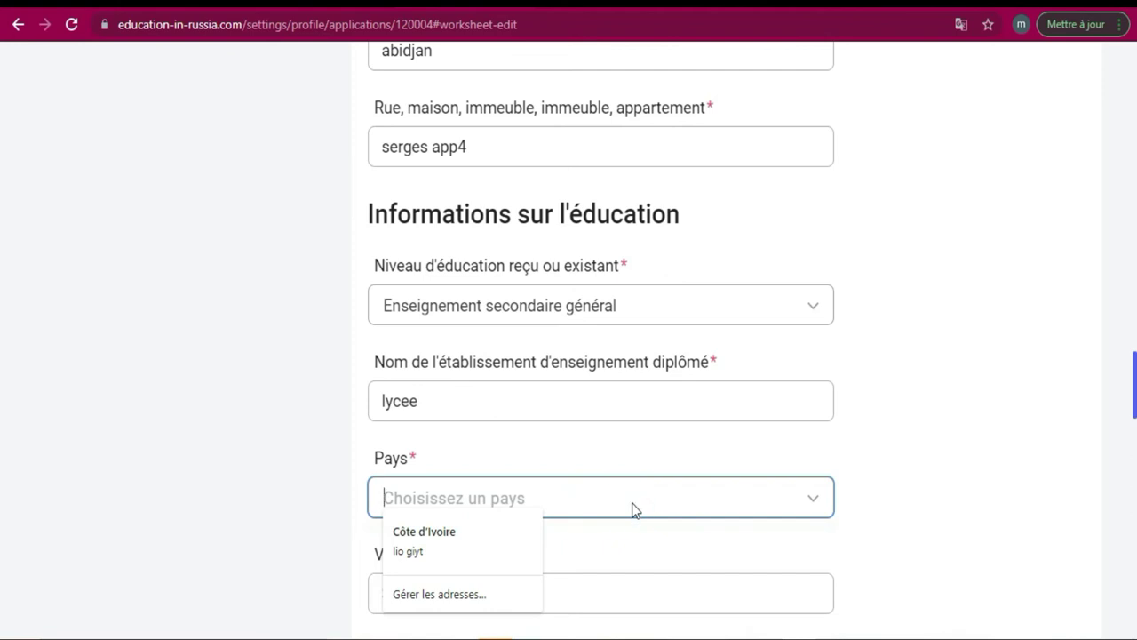
{"action": "type", "text": "C"}
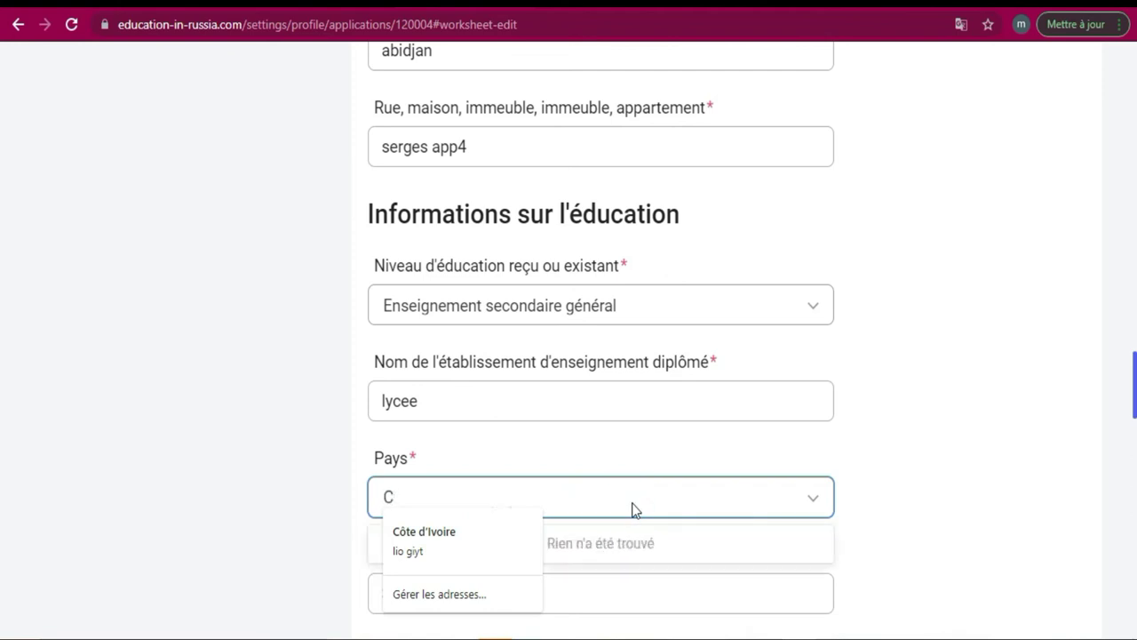
Select Côte d'Ivoire from the Pays list as the school's country.
{"action": "left_click", "coordinate": [808, 503]}
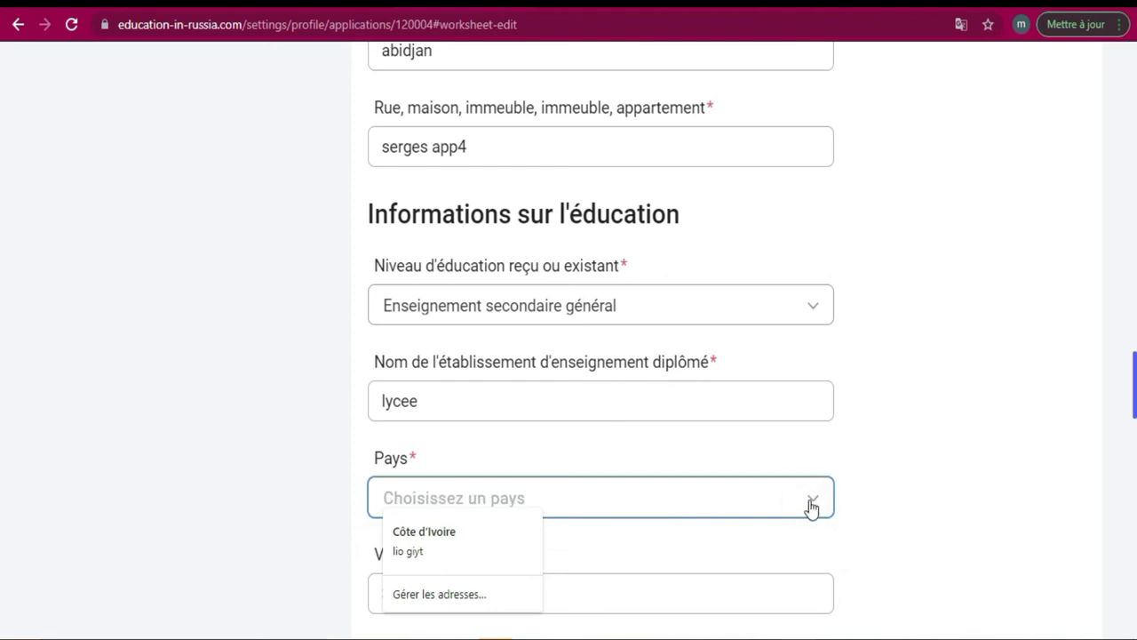
{"action": "scroll", "coordinate": [2, 433], "scroll_direction": "down", "scroll_amount": 3}
{"action": "scroll", "coordinate": [3, 435], "scroll_direction": "down", "scroll_amount": 3}
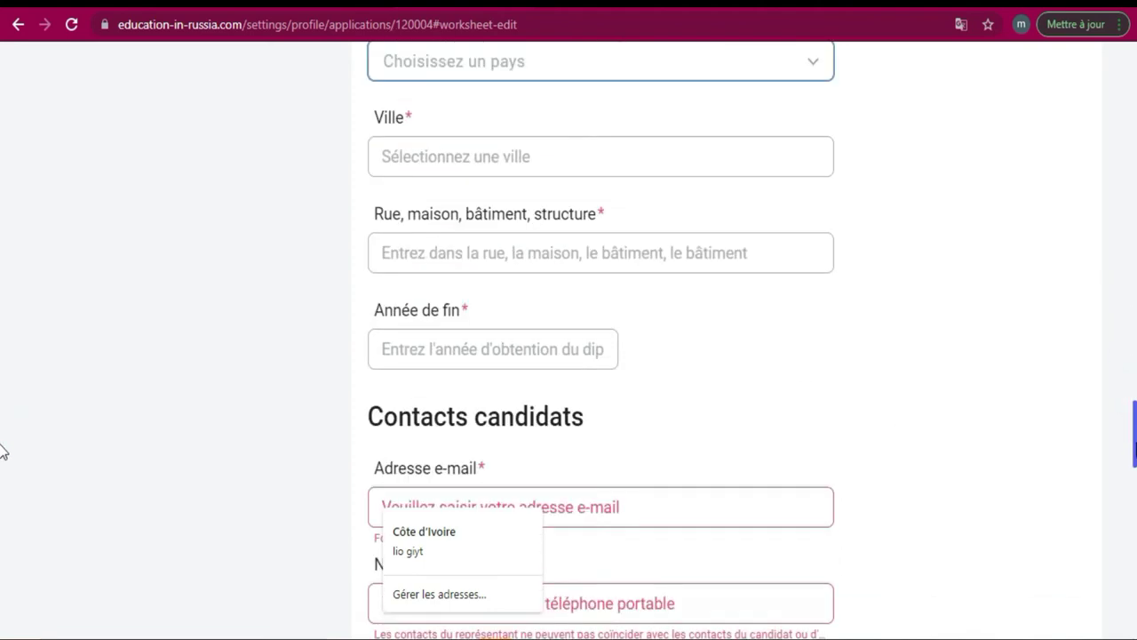
{"action": "scroll", "coordinate": [3, 444], "scroll_direction": "up", "scroll_amount": 1}
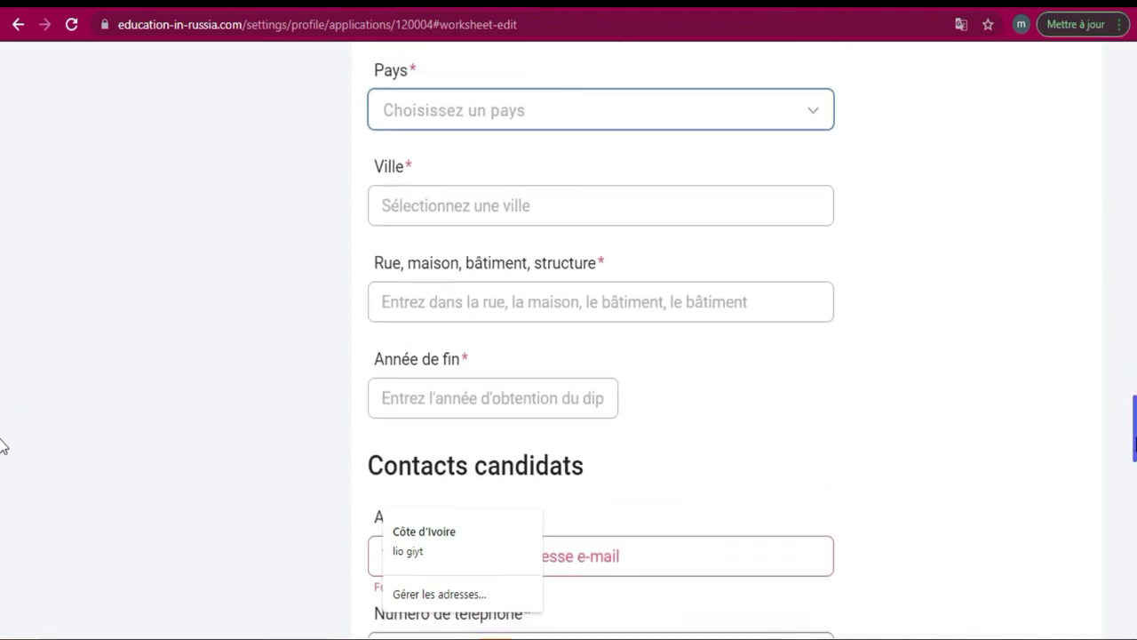
{"action": "left_click", "coordinate": [816, 118]}
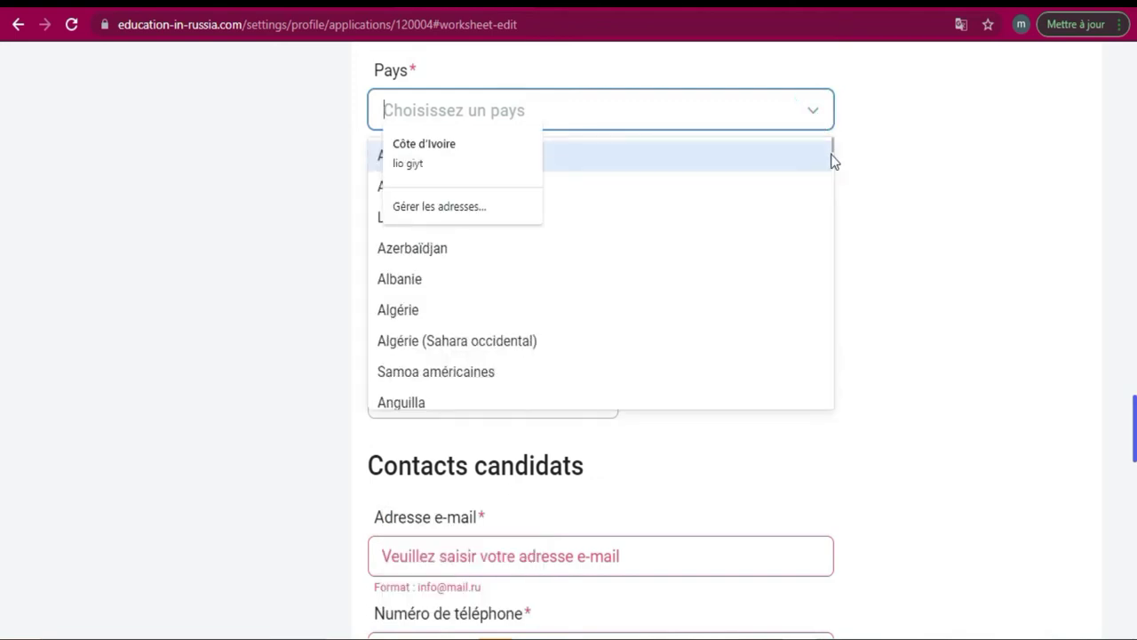
{"action": "left_click_drag", "start_coordinate": [832, 152], "coordinate": [833, 264]}
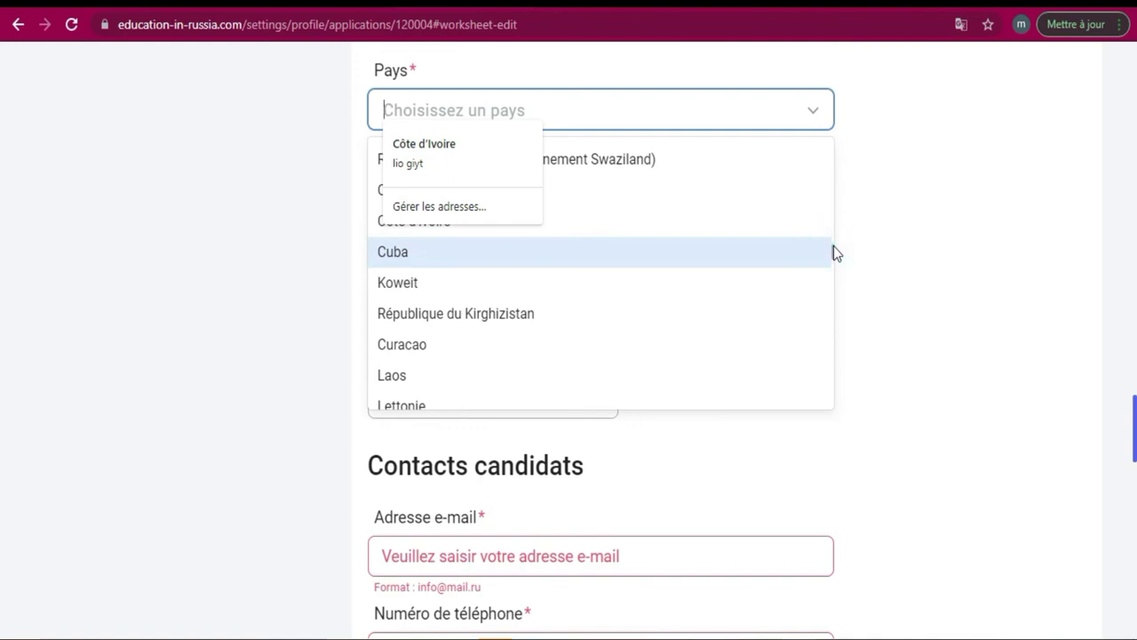
{"action": "left_click_drag", "start_coordinate": [833, 257], "coordinate": [830, 252]}
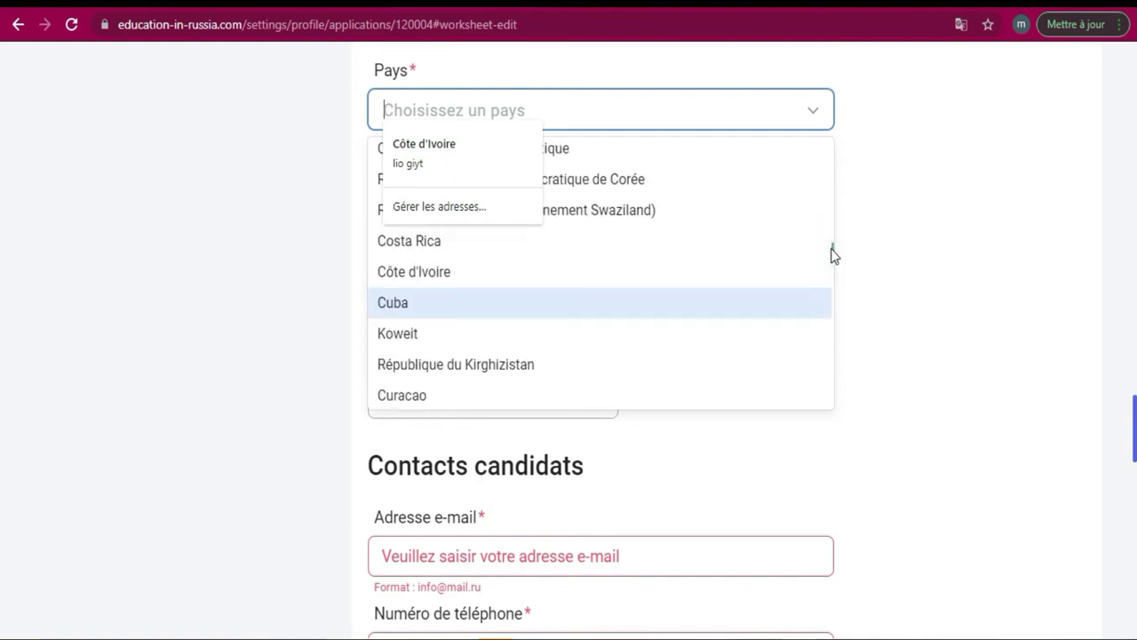
{"action": "left_click", "coordinate": [734, 285]}
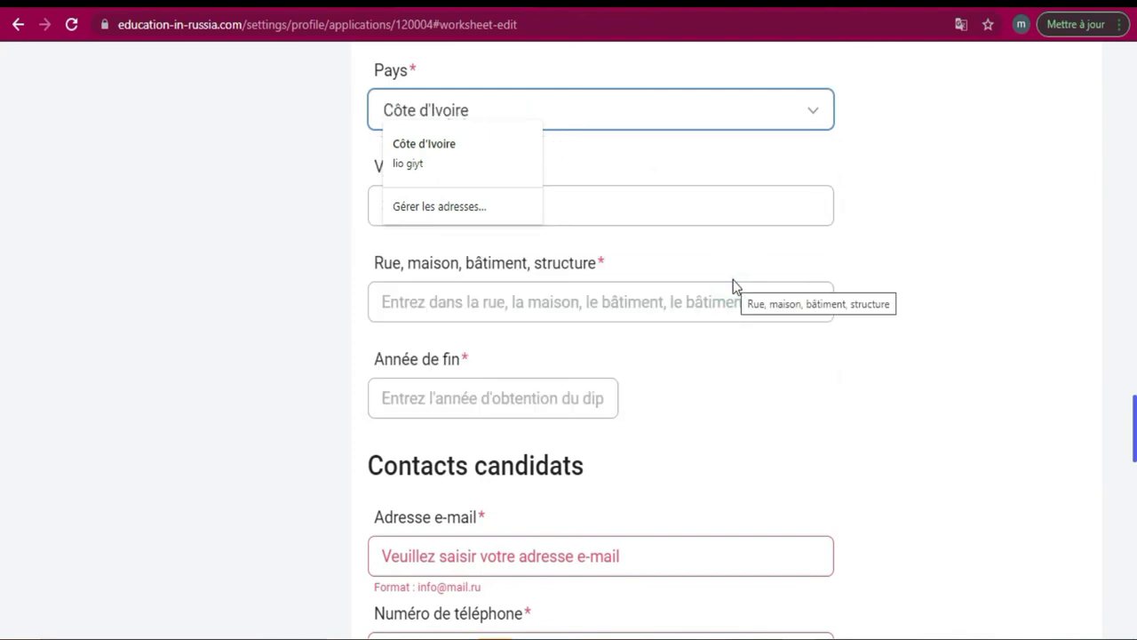
{"action": "left_click", "coordinate": [592, 163]}
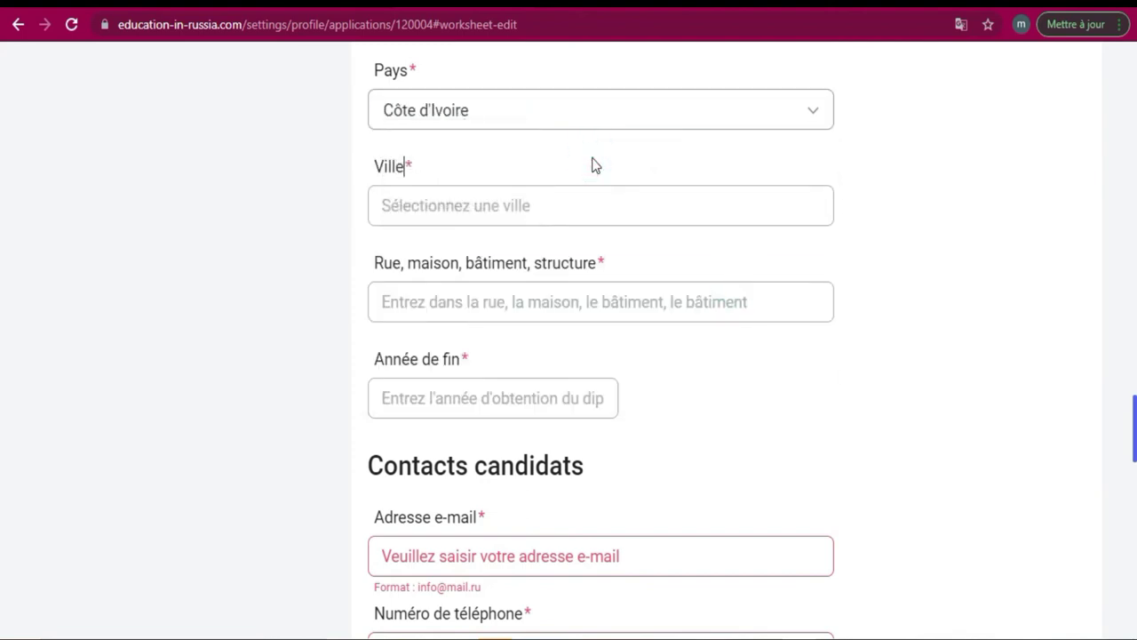
Enter the school's city abidjan, its street line, and completion year 2020.
{"action": "left_click", "coordinate": [535, 205]}
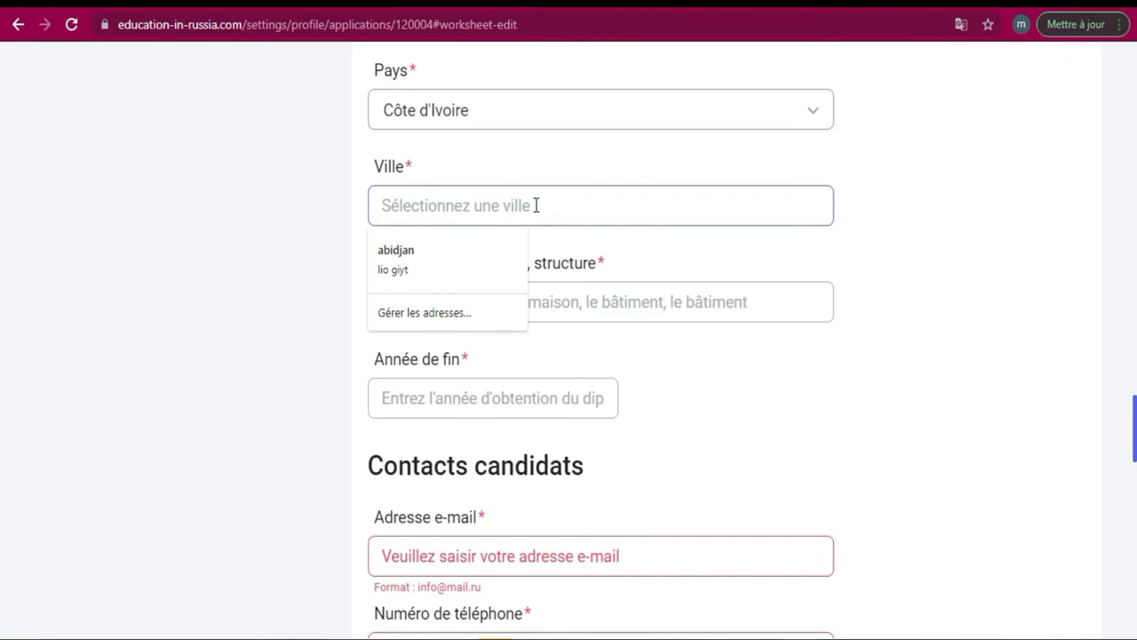
{"action": "type", "text": "abidj"}
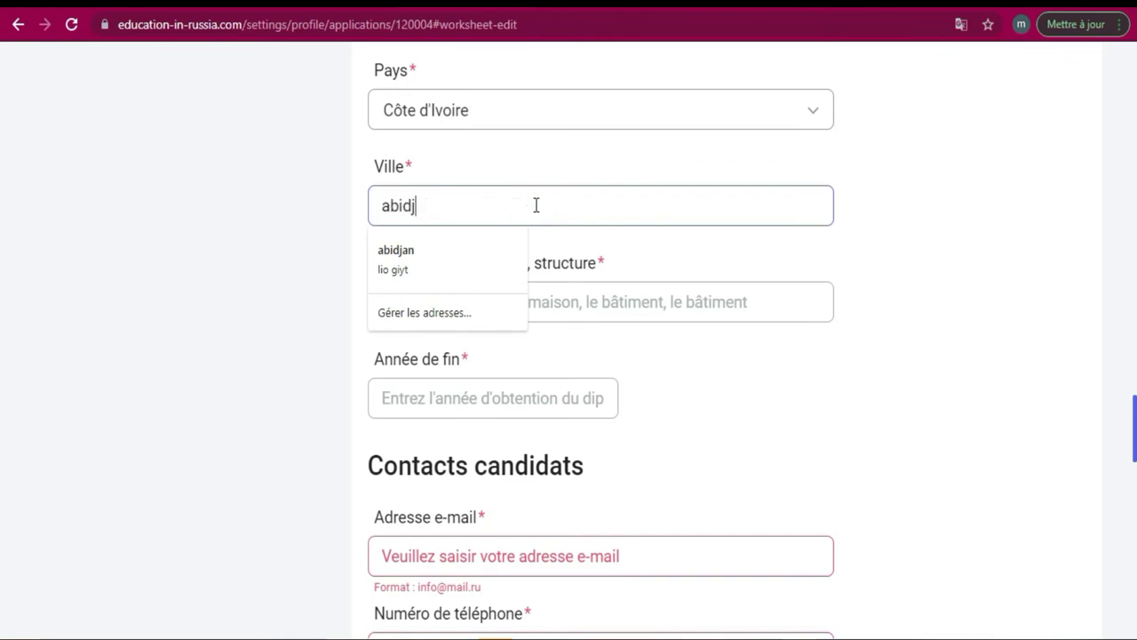
{"action": "type", "text": "an"}
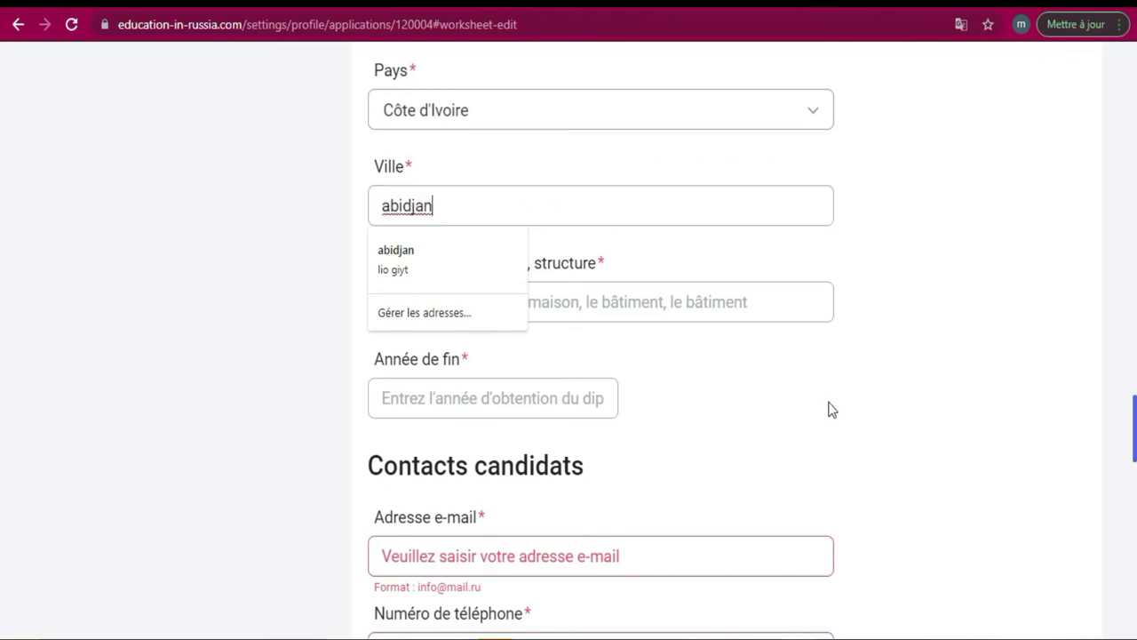
{"action": "left_click", "coordinate": [829, 407]}
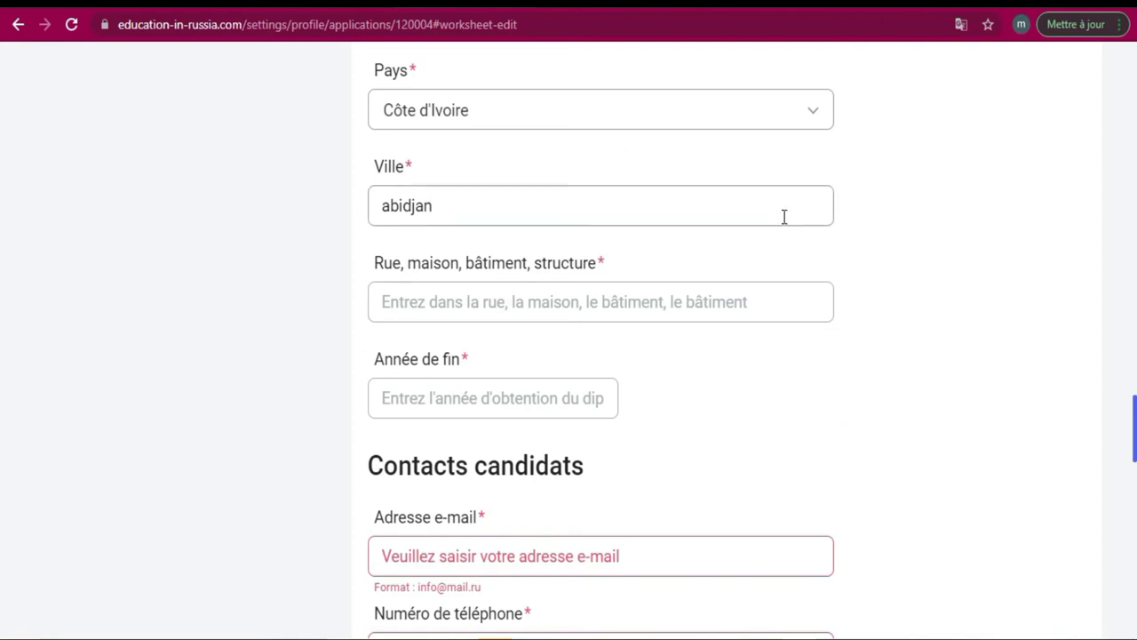
{"action": "left_click", "coordinate": [579, 301]}
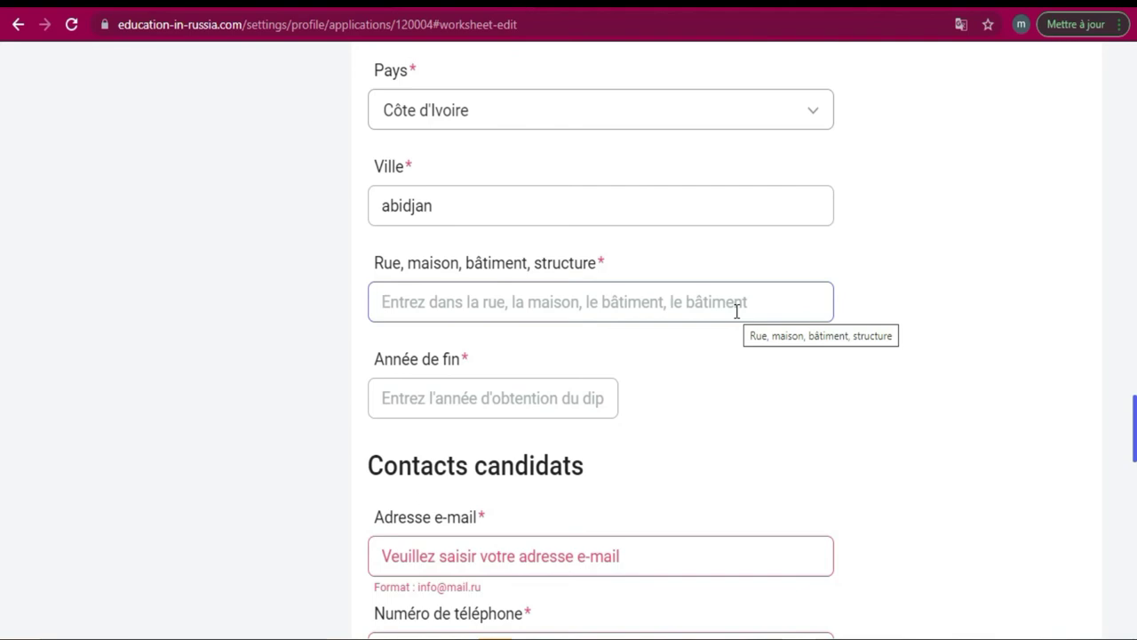
{"action": "type", "text": "koumassi"}
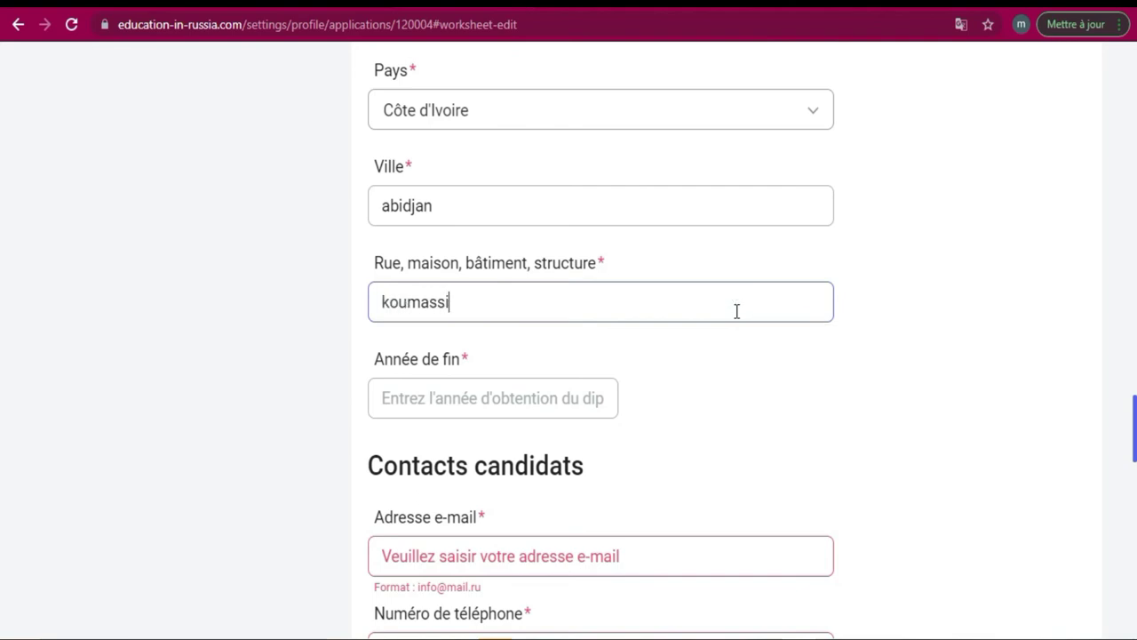
{"action": "type", "text": "05"}
{"action": "left_click", "coordinate": [528, 348]}
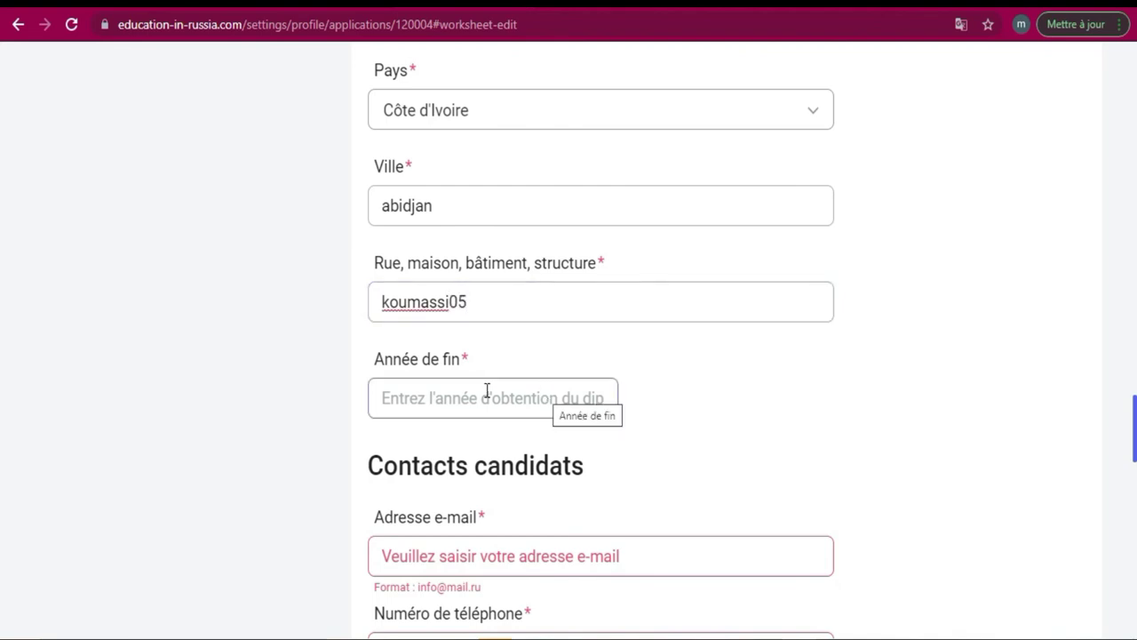
{"action": "left_click", "coordinate": [558, 397]}
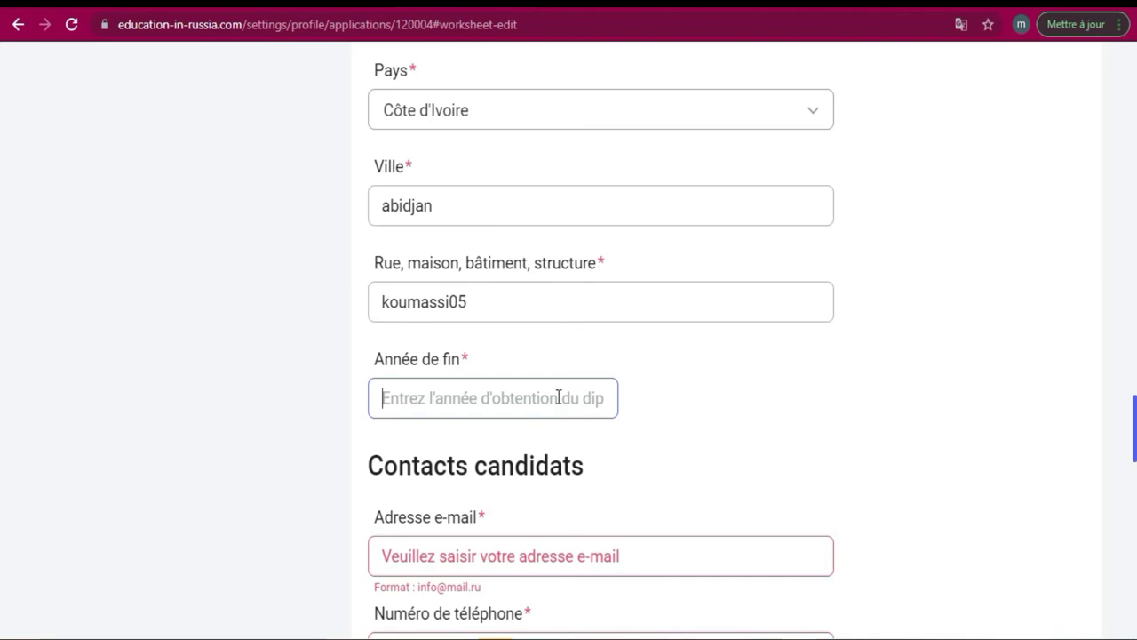
{"action": "type", "text": "2020"}
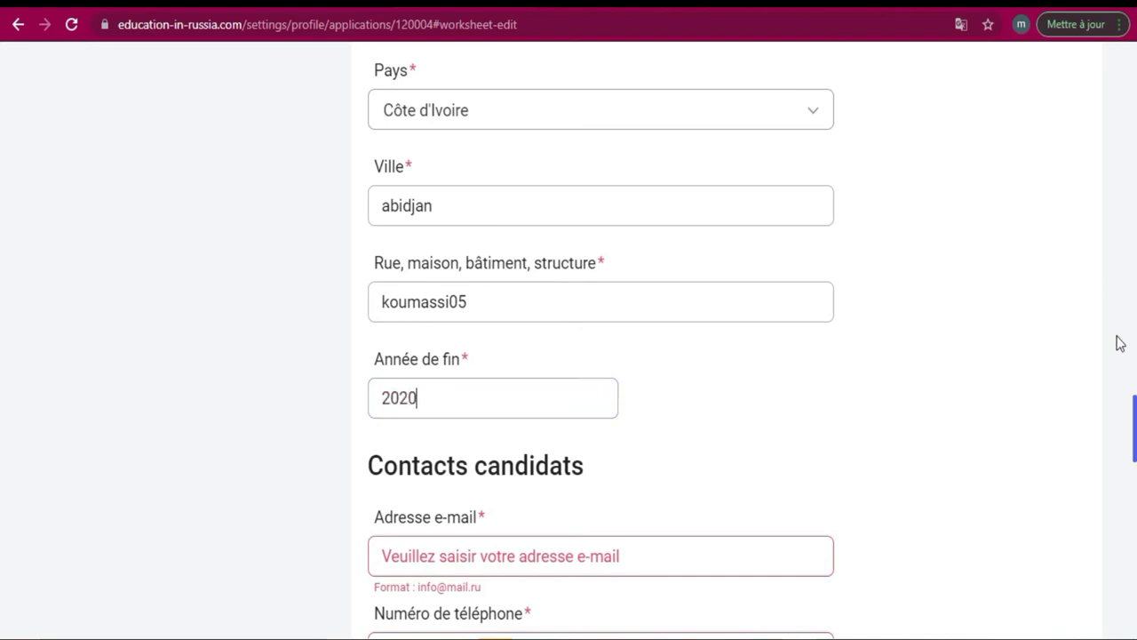
{"action": "left_click", "coordinate": [2, 406]}
Enter the candidate's e-mail address in the Adresse e-mail field under Contacts candidats.
{"action": "scroll", "coordinate": [4, 418], "scroll_direction": "down", "scroll_amount": 3}
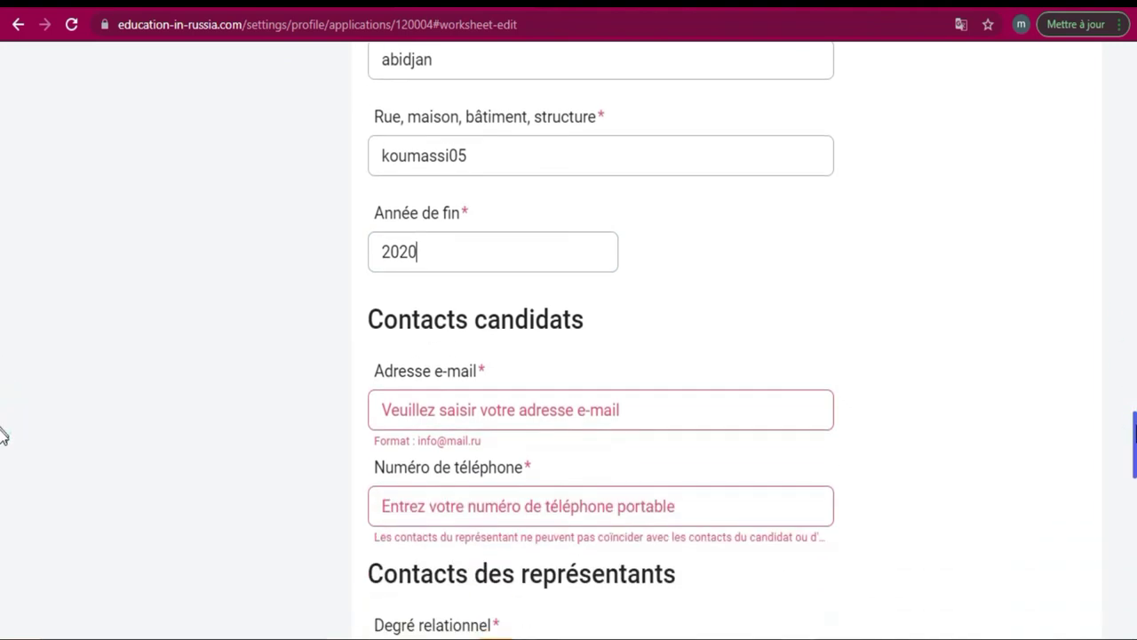
{"action": "left_click", "coordinate": [732, 343]}
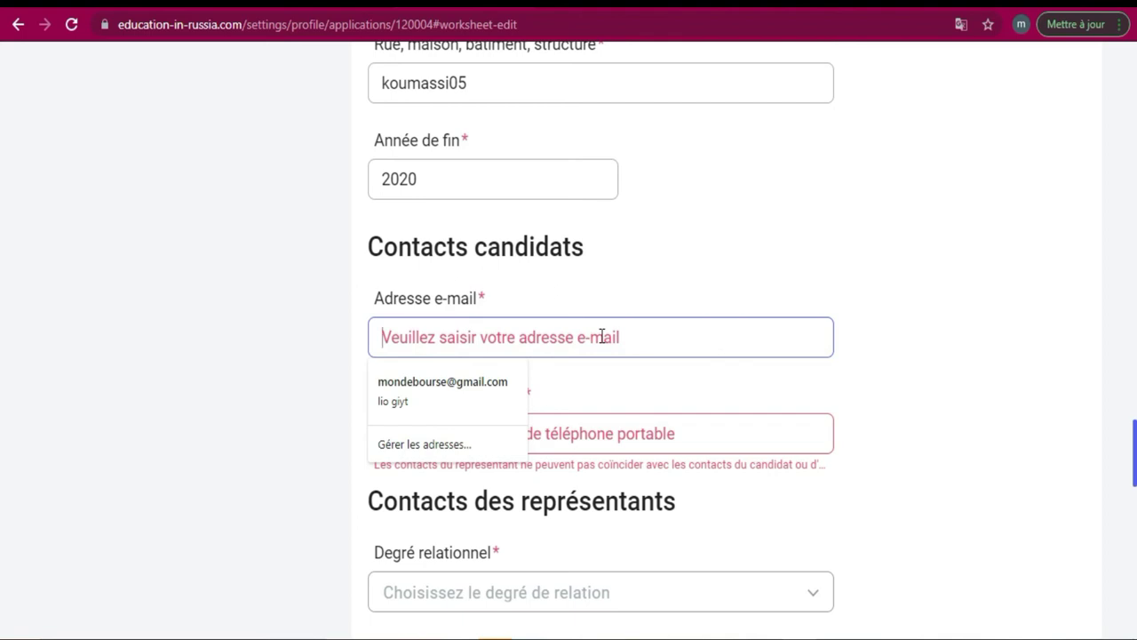
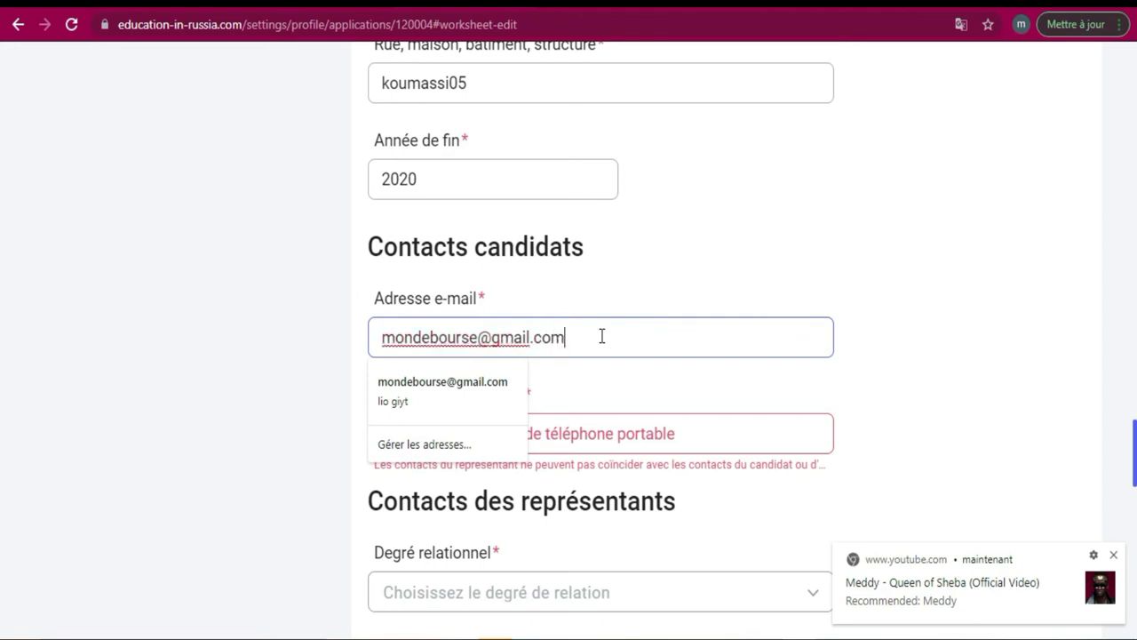
{"action": "left_click", "coordinate": [1114, 556]}
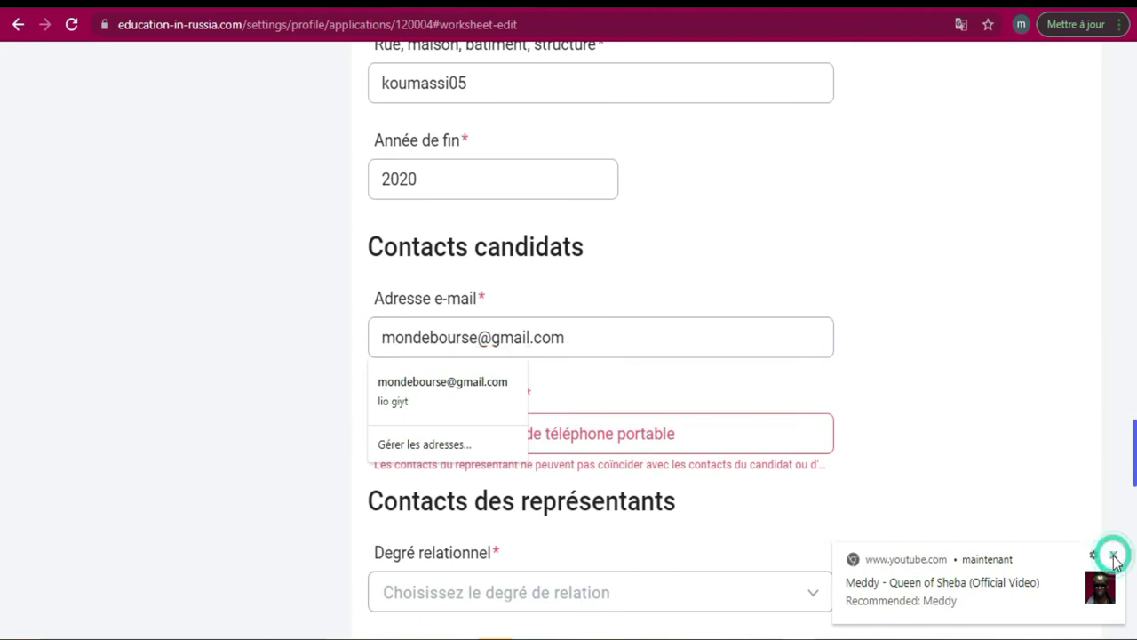
{"action": "left_click", "coordinate": [830, 394]}
Enter the candidate's mobile number in the Numéro de téléphone field.
{"action": "left_click", "coordinate": [629, 429]}
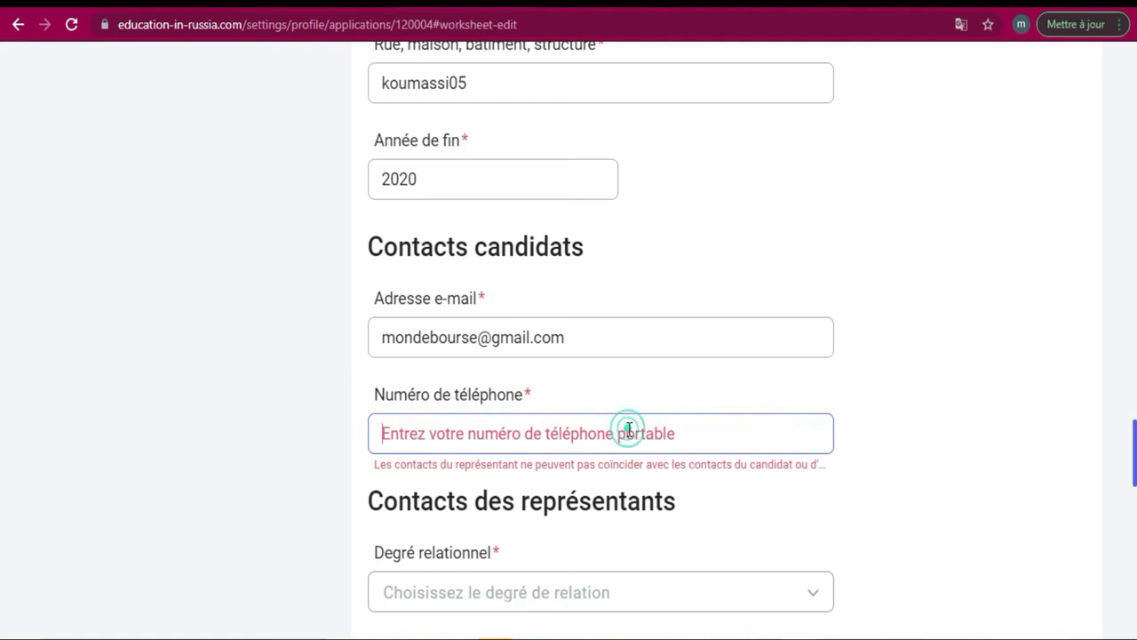
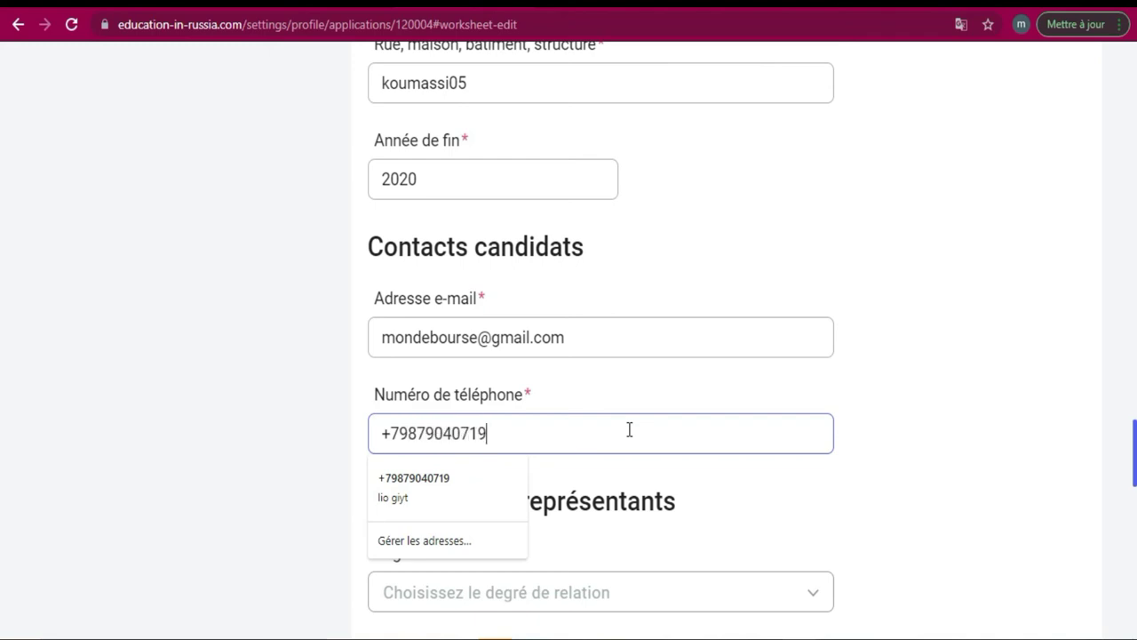
{"action": "left_click", "coordinate": [933, 522]}
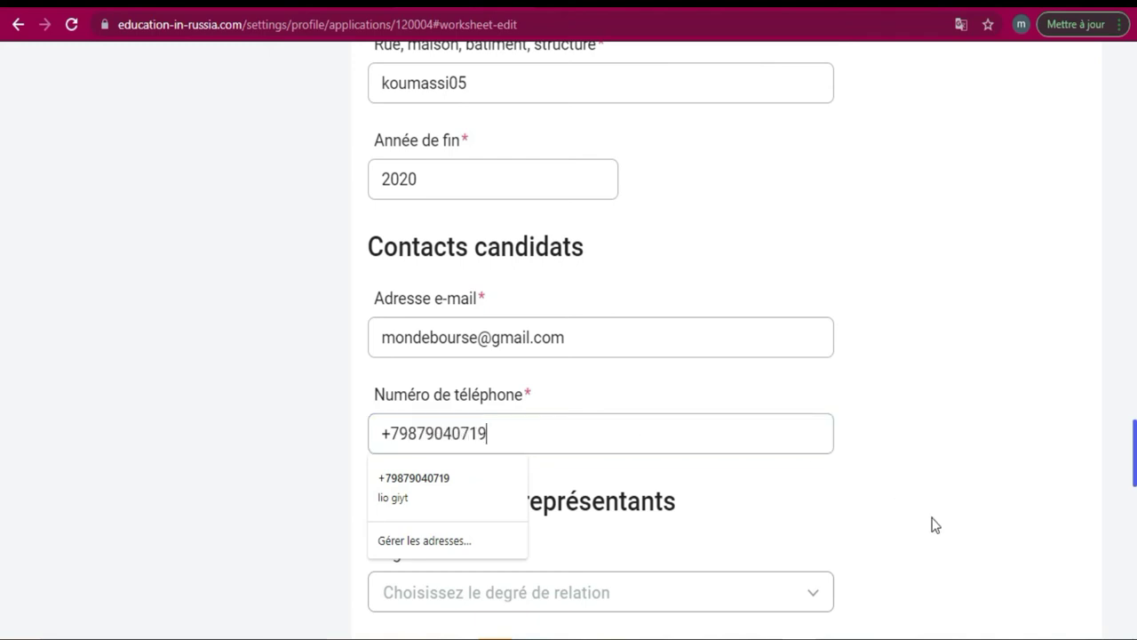
{"action": "scroll", "coordinate": [3, 442], "scroll_direction": "down", "scroll_amount": 3}
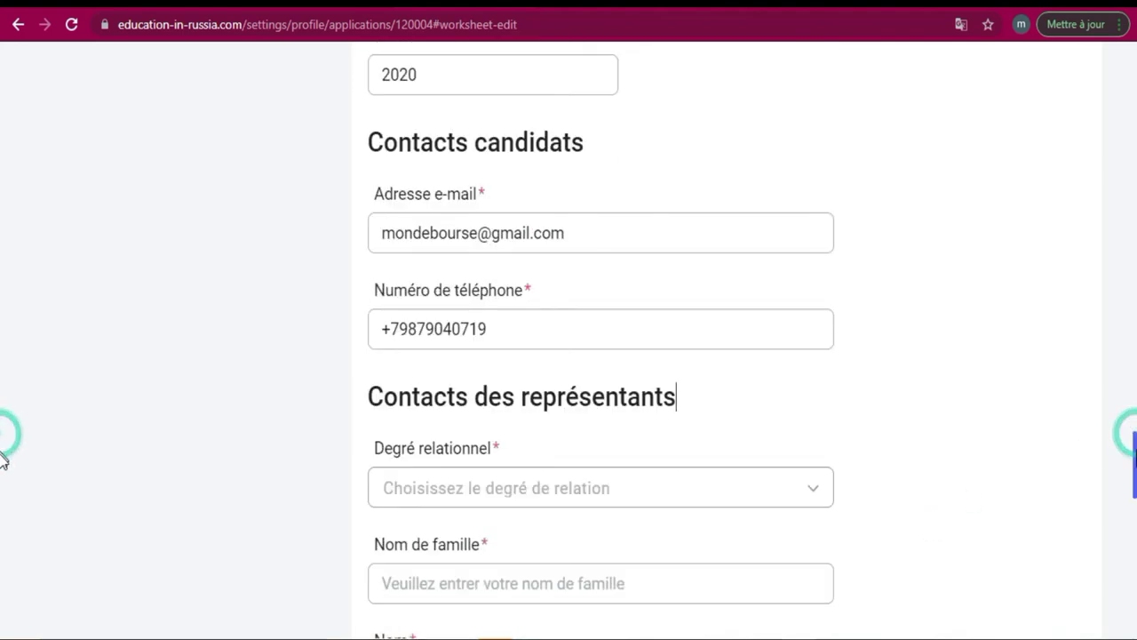
{"action": "left_click", "coordinate": [504, 166]}
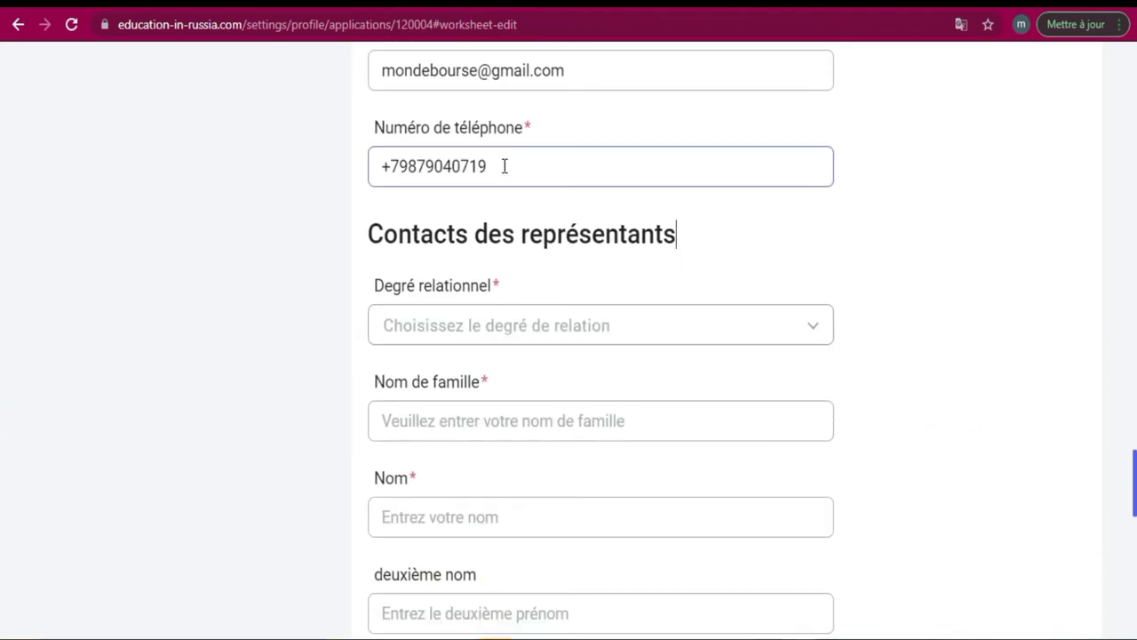
{"action": "left_click_drag", "start_coordinate": [502, 165], "coordinate": [379, 167]}
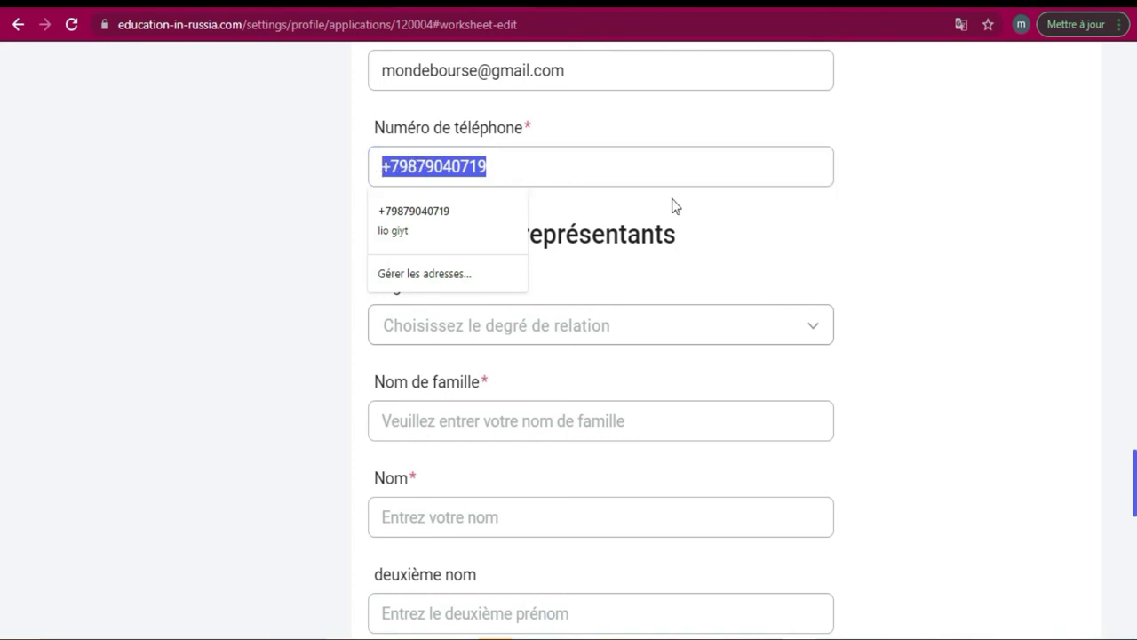
{"action": "left_click", "coordinate": [858, 229]}
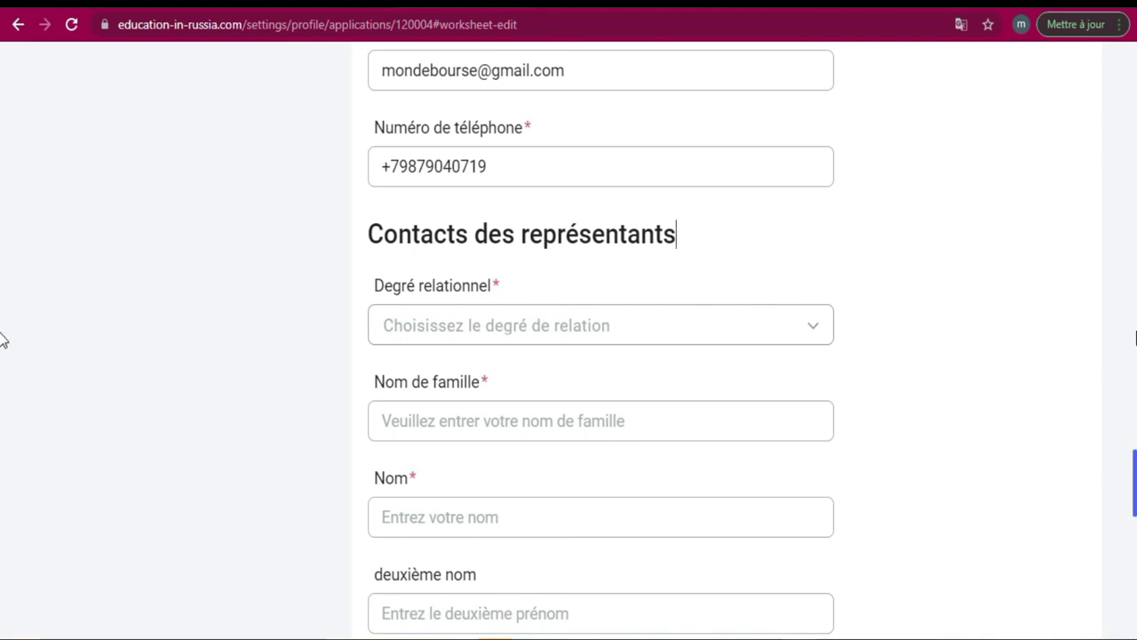
Set the representative's Degré relationnel to Frère.
{"action": "scroll", "coordinate": [3, 477], "scroll_direction": "down", "scroll_amount": 8}
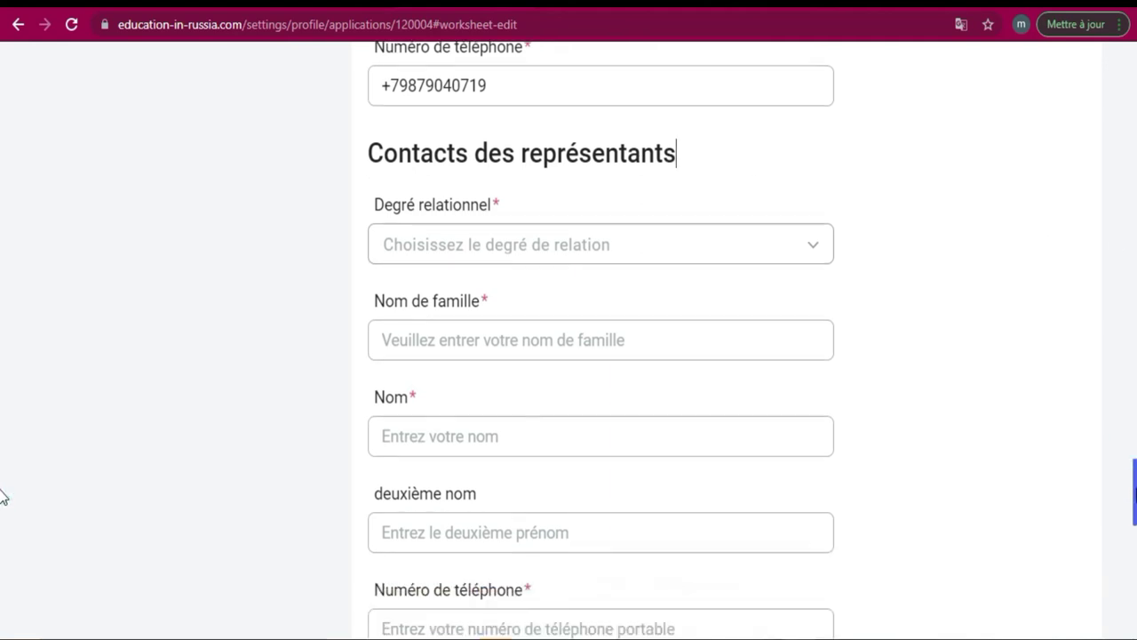
{"action": "scroll", "coordinate": [2, 533], "scroll_direction": "up", "scroll_amount": 9}
{"action": "scroll", "coordinate": [3, 454], "scroll_direction": "up", "scroll_amount": 2}
{"action": "scroll", "coordinate": [3, 467], "scroll_direction": "down", "scroll_amount": 4}
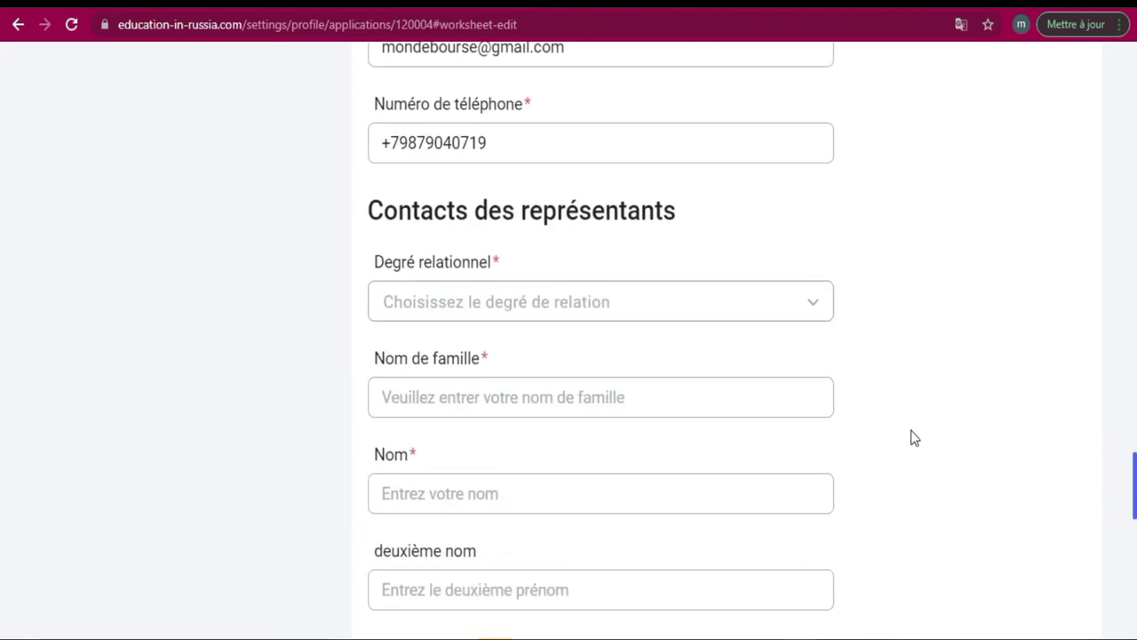
{"action": "left_click", "coordinate": [812, 311]}
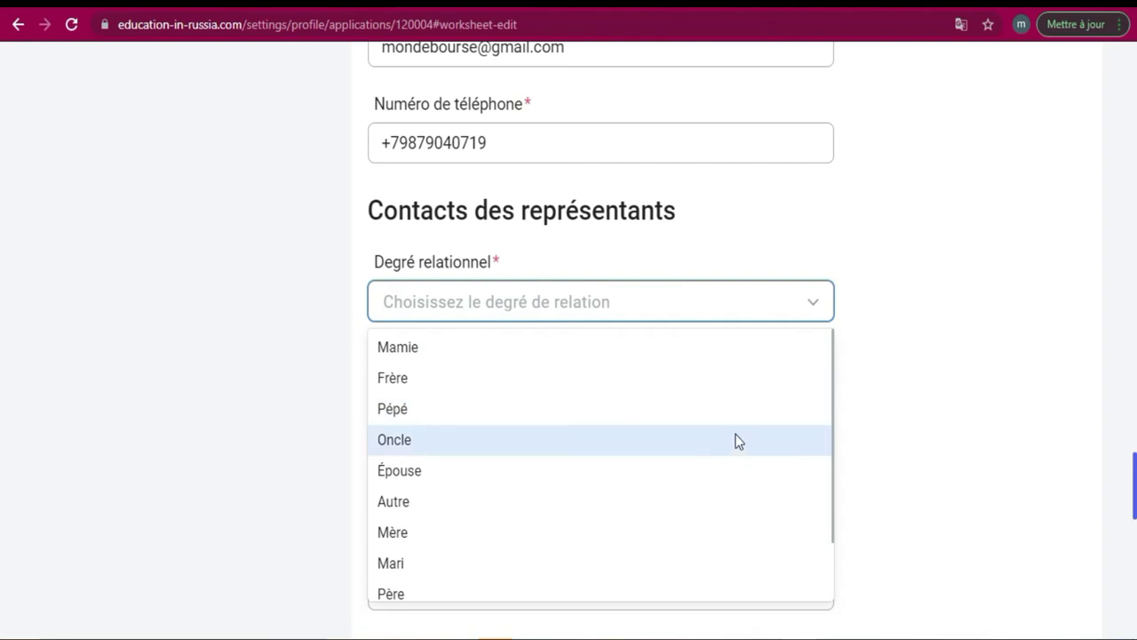
{"action": "left_click", "coordinate": [719, 389]}
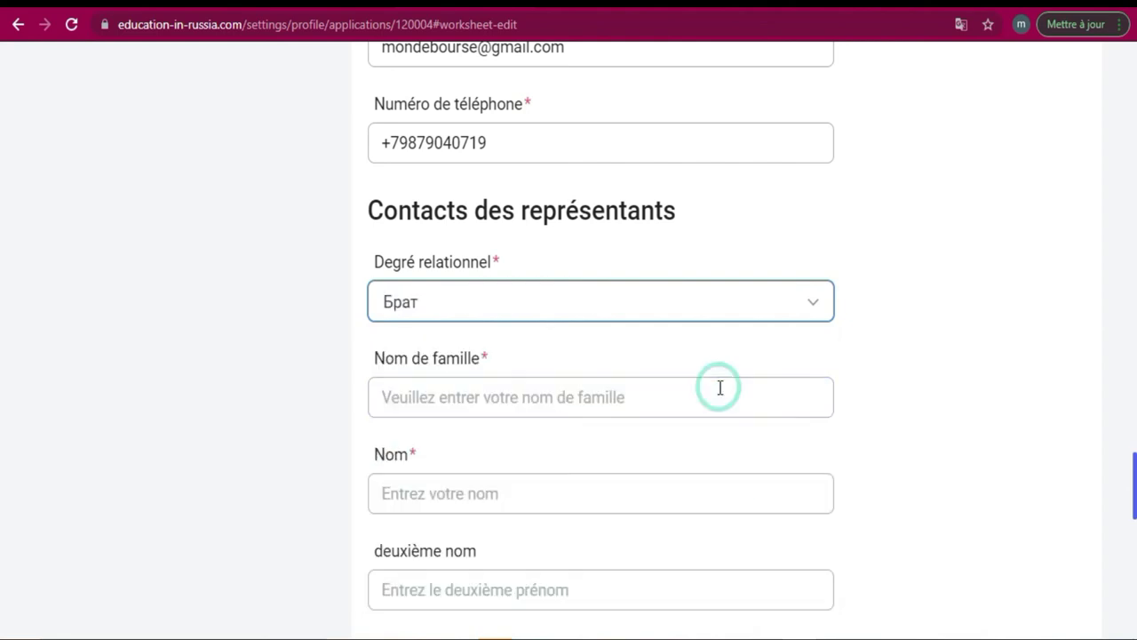
Enter the representative's family name and first name.
{"action": "left_click", "coordinate": [787, 407]}
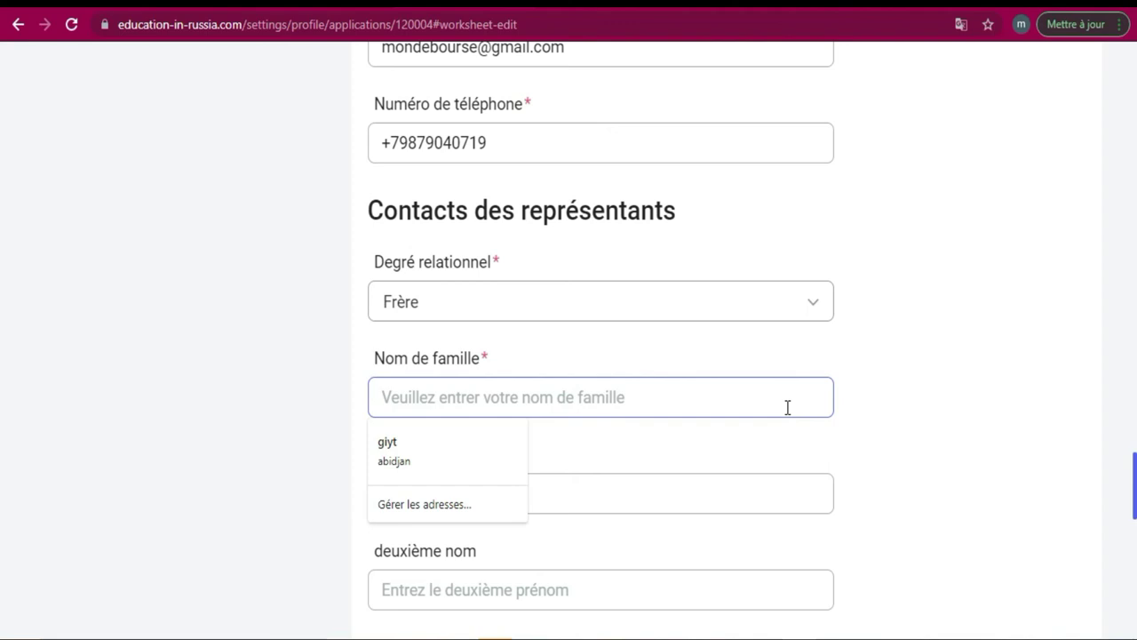
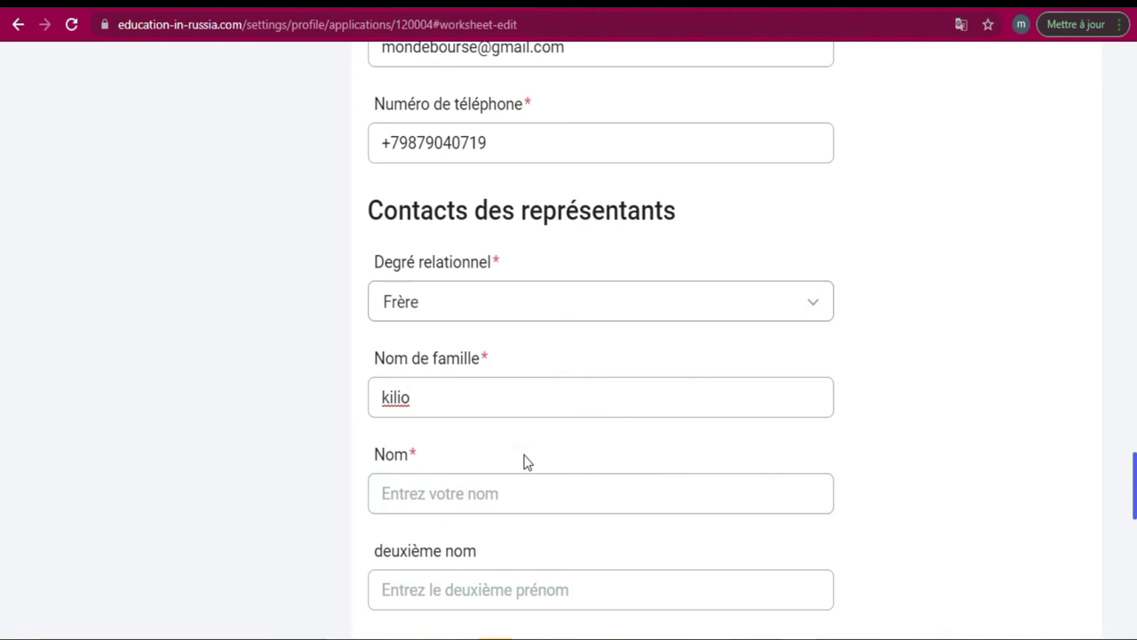
{"action": "left_click", "coordinate": [519, 494]}
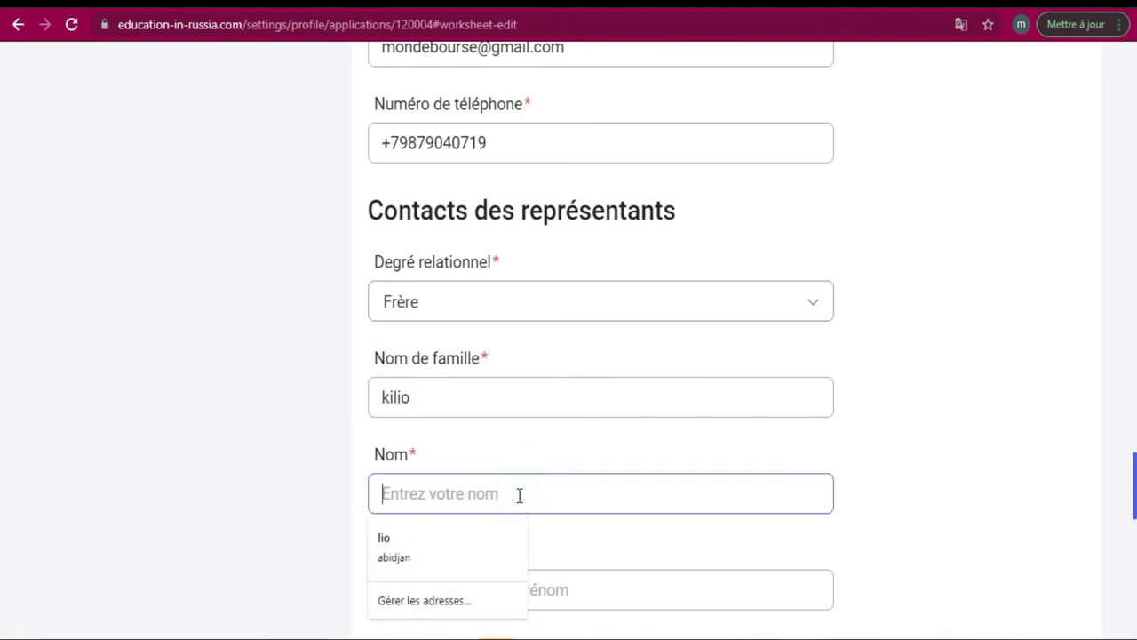
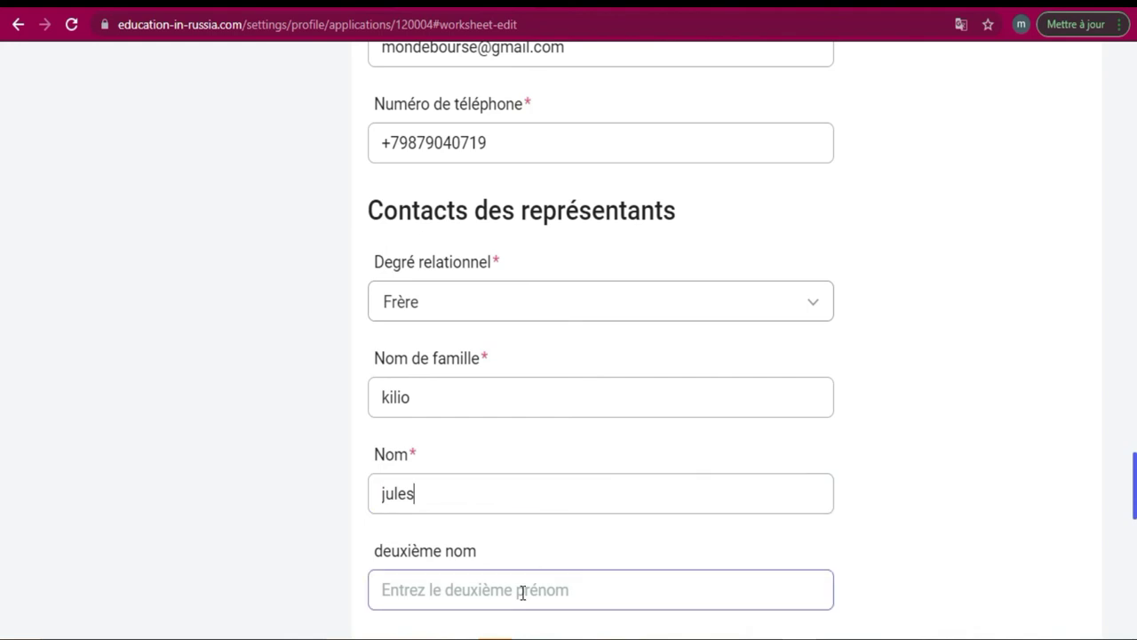
{"action": "scroll", "coordinate": [3, 502], "scroll_direction": "down", "scroll_amount": 3}
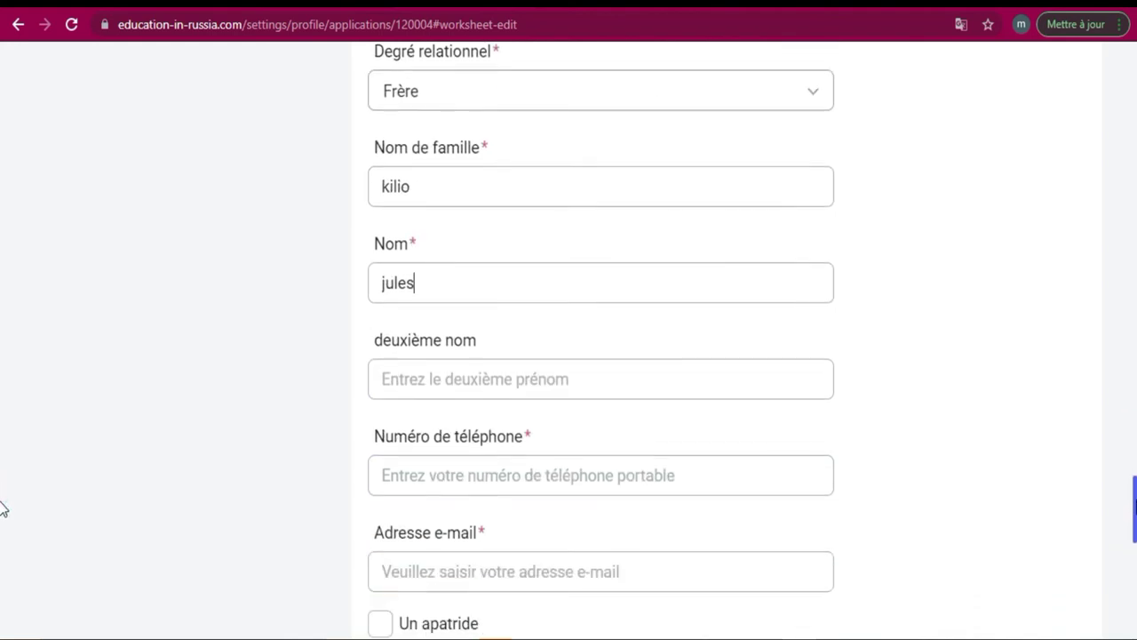
Enter the representative's phone number and e-mail address in their fields.
{"action": "left_click", "coordinate": [696, 376]}
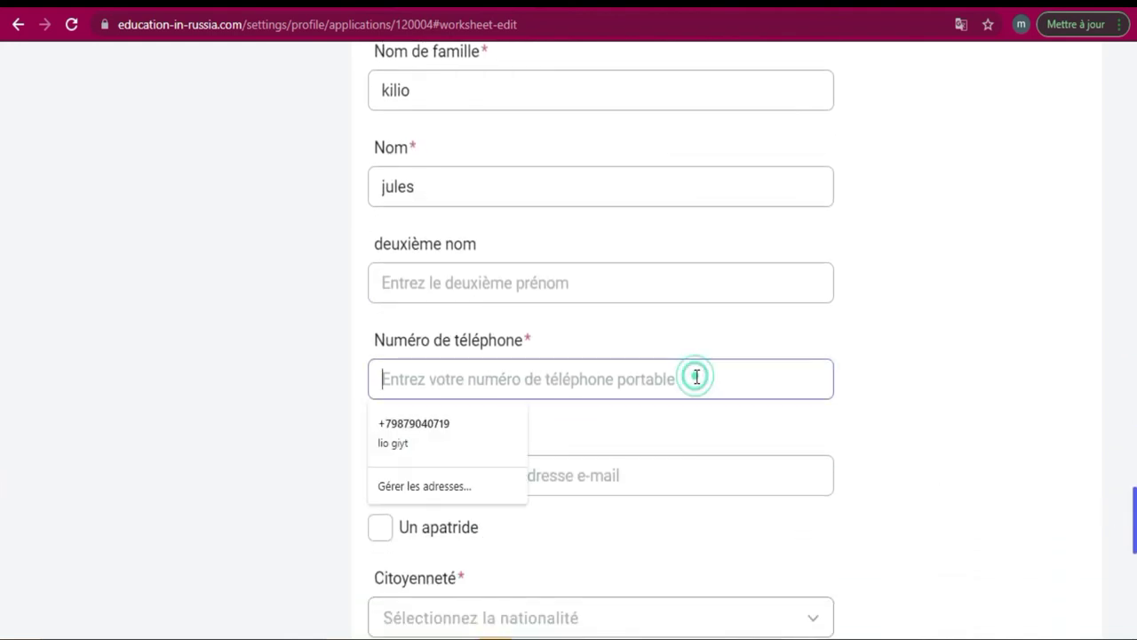
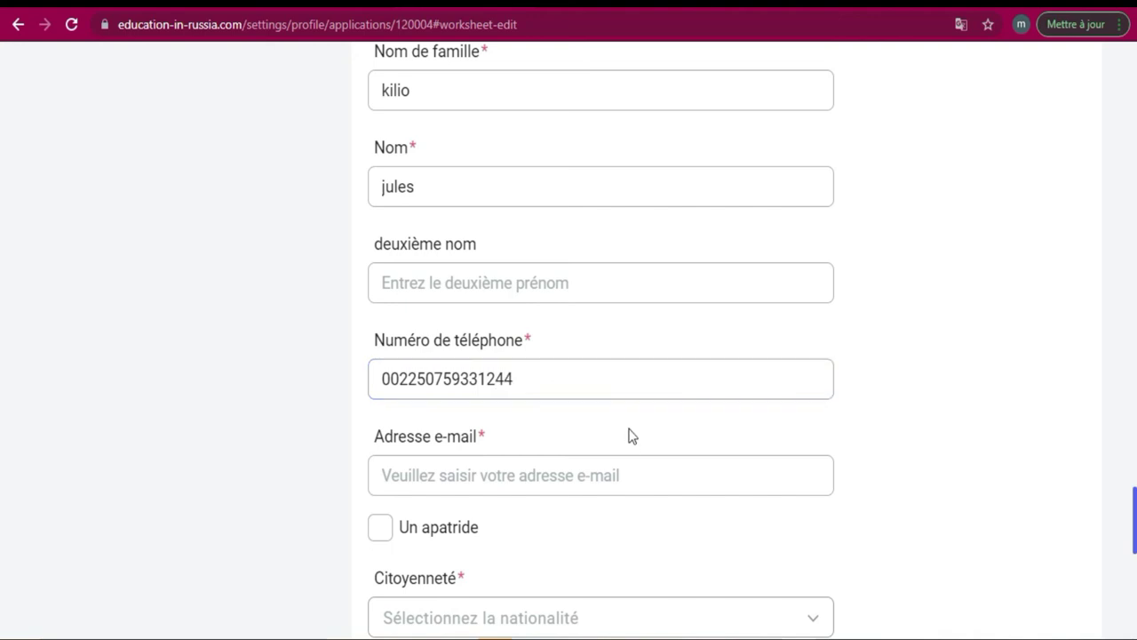
{"action": "left_click", "coordinate": [621, 470]}
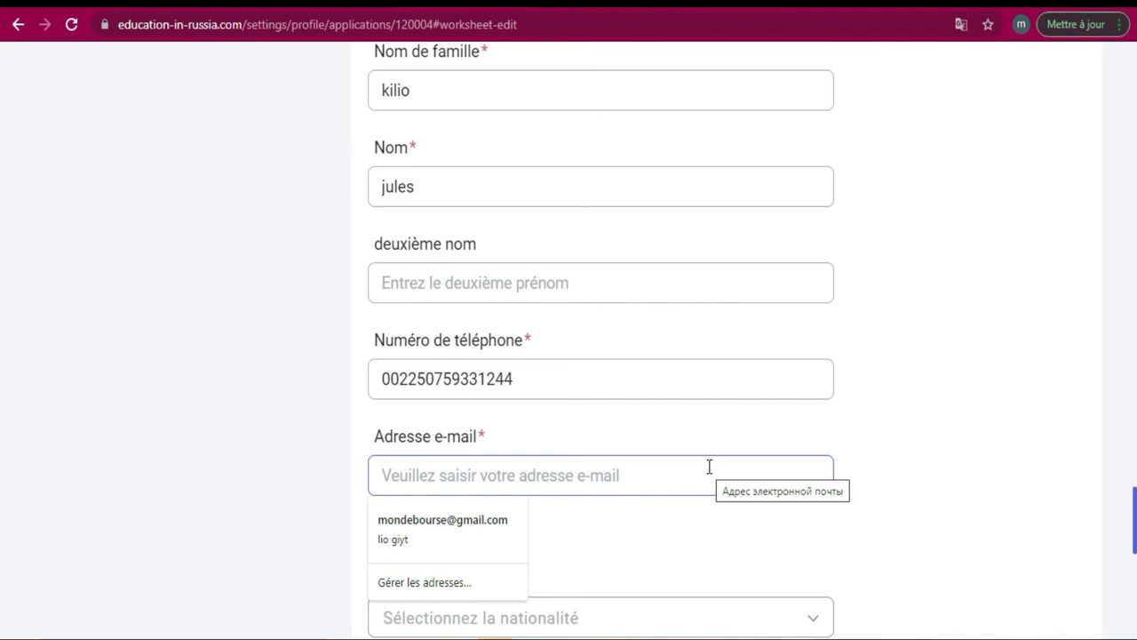
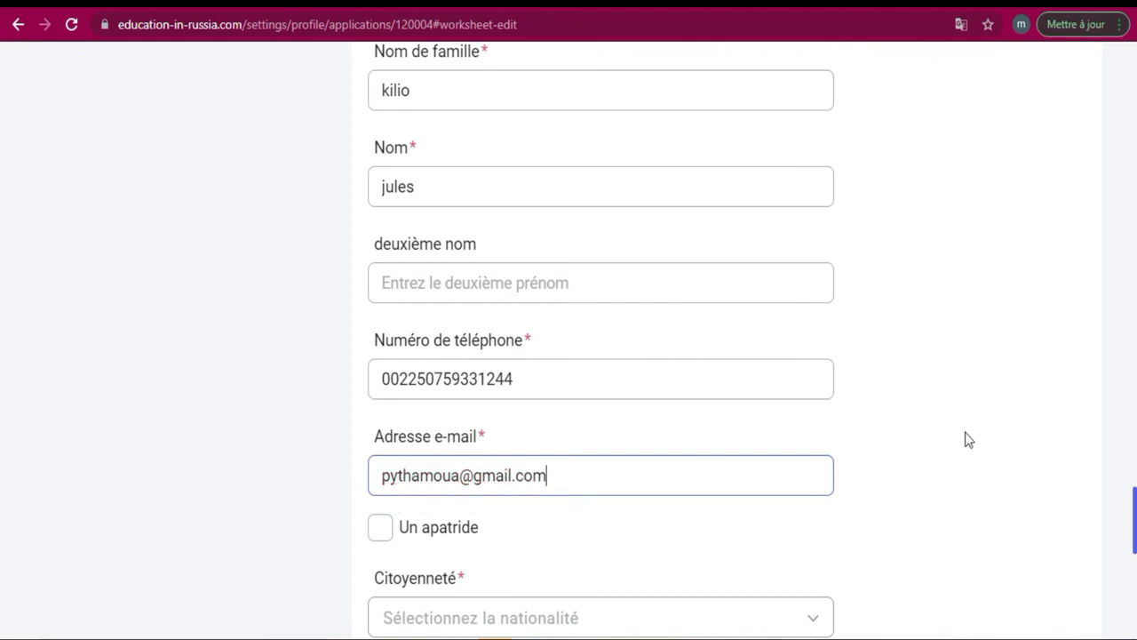
{"action": "scroll", "coordinate": [3, 533], "scroll_direction": "down", "scroll_amount": 1}
{"action": "scroll", "coordinate": [3, 544], "scroll_direction": "down", "scroll_amount": 1}
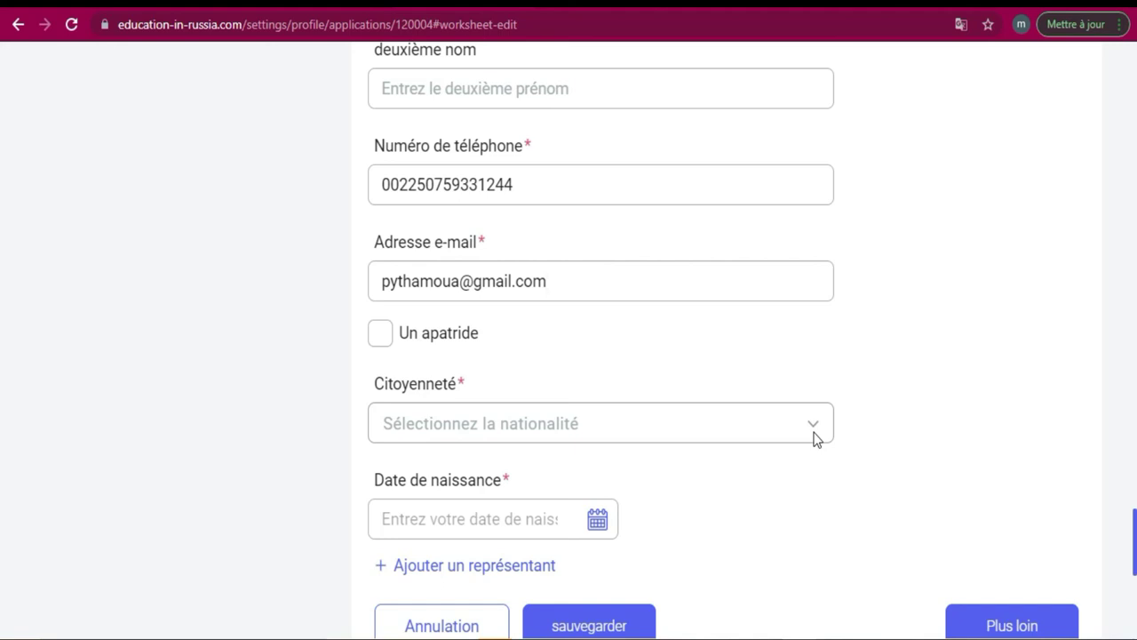
Set the representative's citizenship to Côte d'Ivoire.
{"action": "left_click", "coordinate": [816, 438]}
{"action": "left_click", "coordinate": [816, 434]}
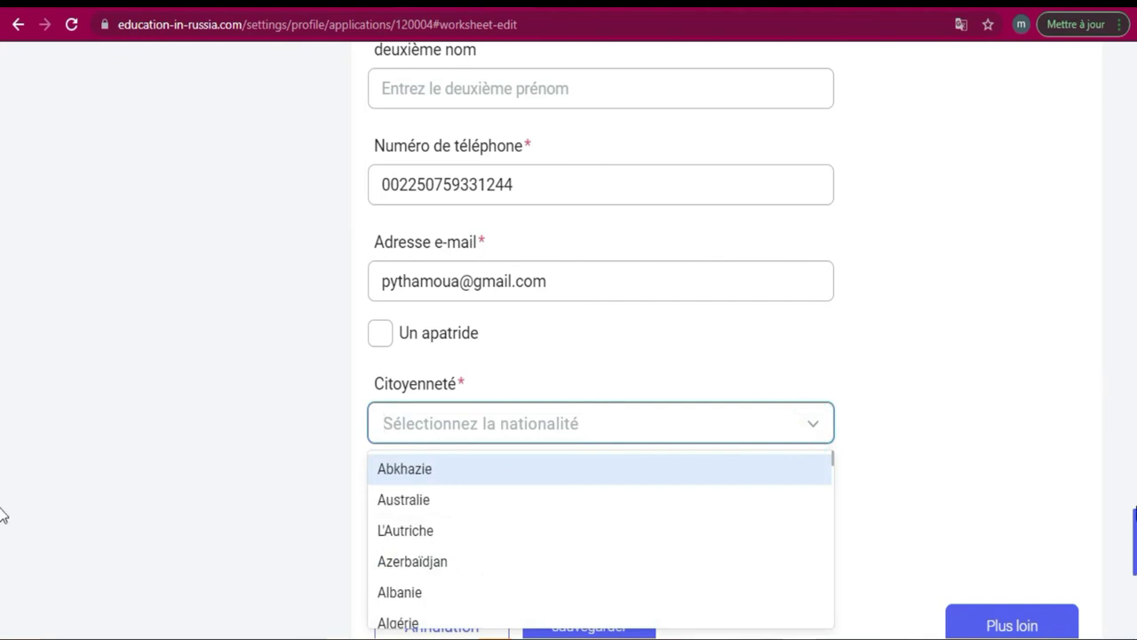
{"action": "scroll", "coordinate": [3, 519], "scroll_direction": "down", "scroll_amount": 2}
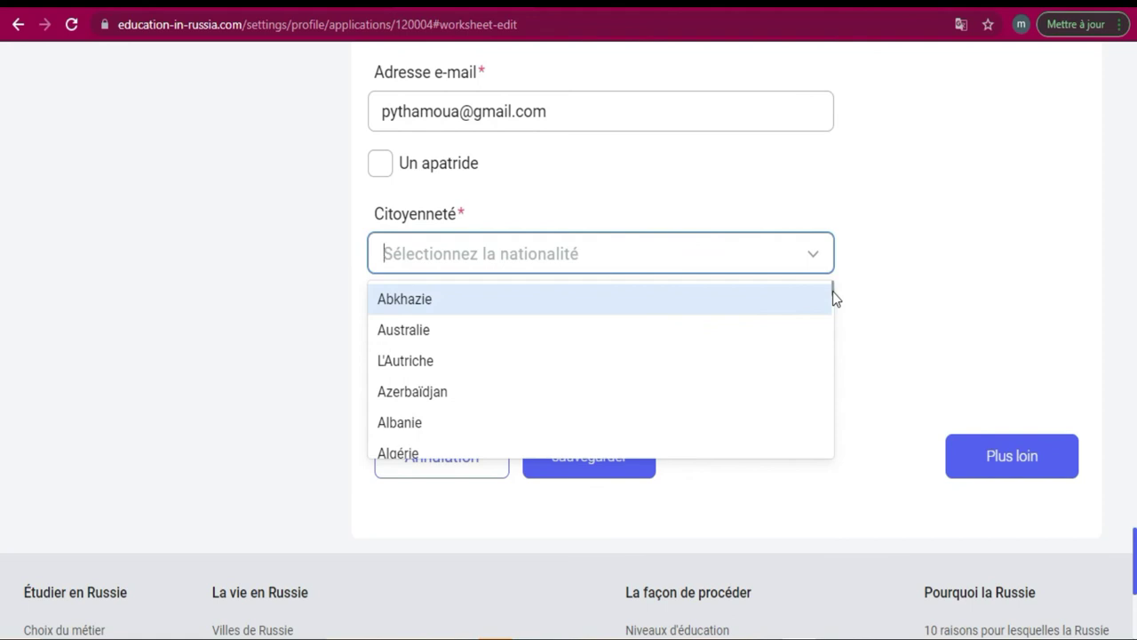
{"action": "scroll", "coordinate": [832, 291], "scroll_direction": "down", "scroll_amount": 1}
{"action": "left_click_drag", "start_coordinate": [833, 294], "coordinate": [833, 358]}
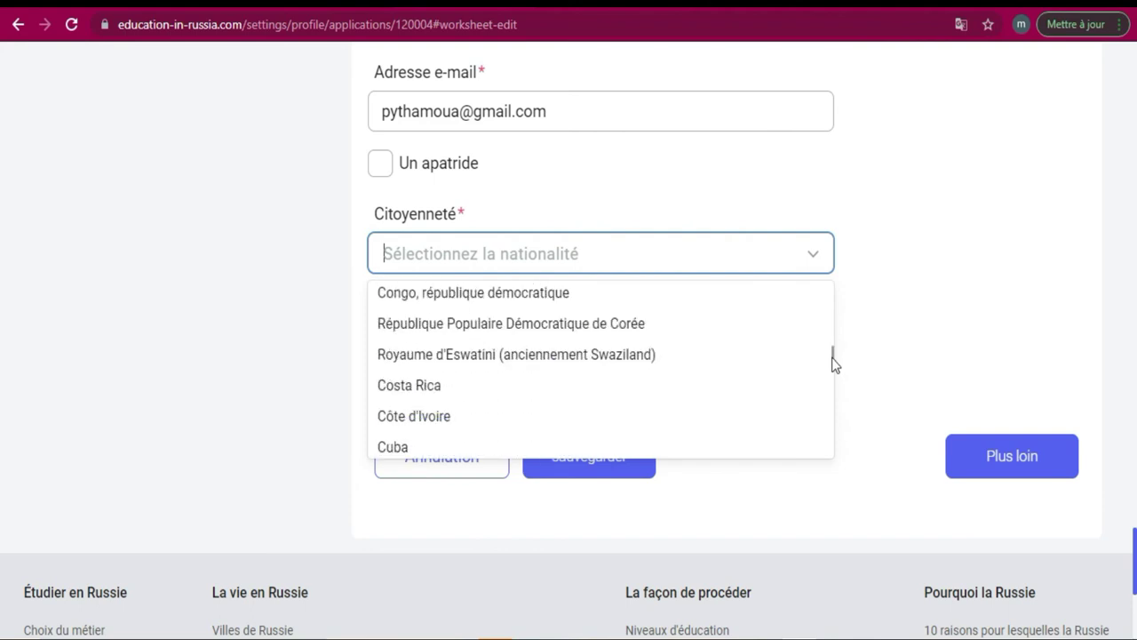
{"action": "left_click", "coordinate": [595, 433]}
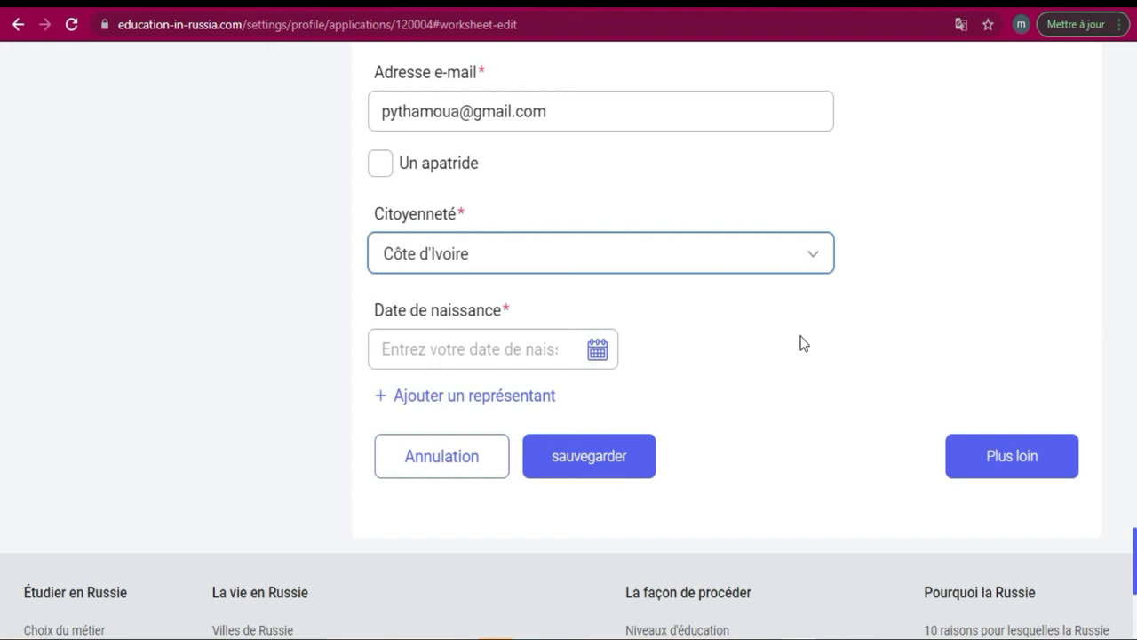
{"action": "left_click", "coordinate": [526, 348]}
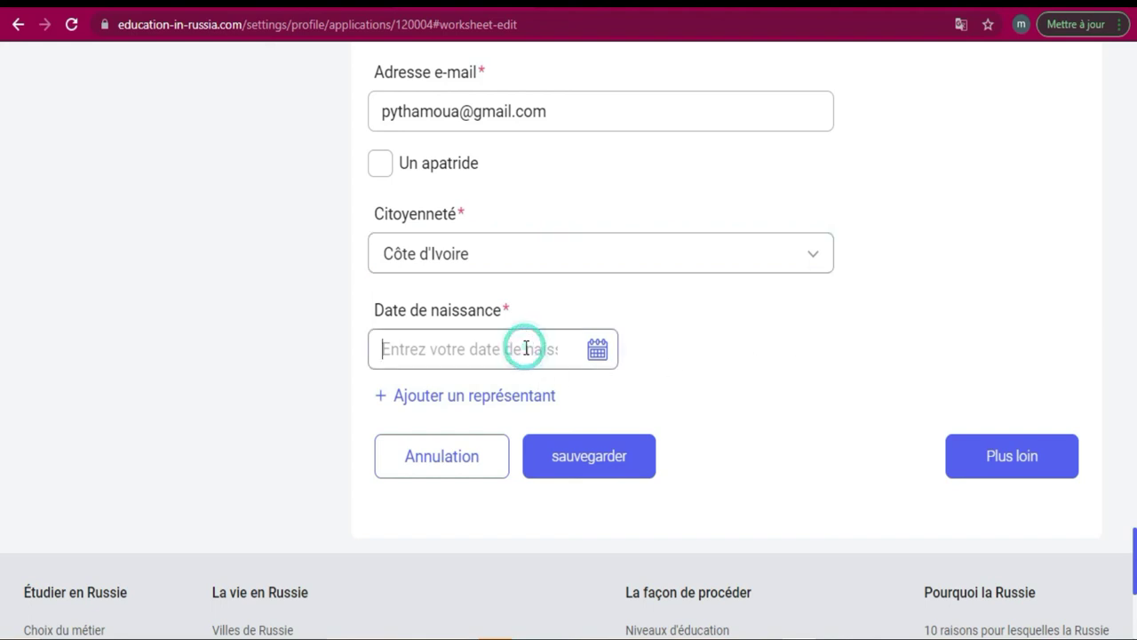
{"action": "left_click", "coordinate": [598, 349]}
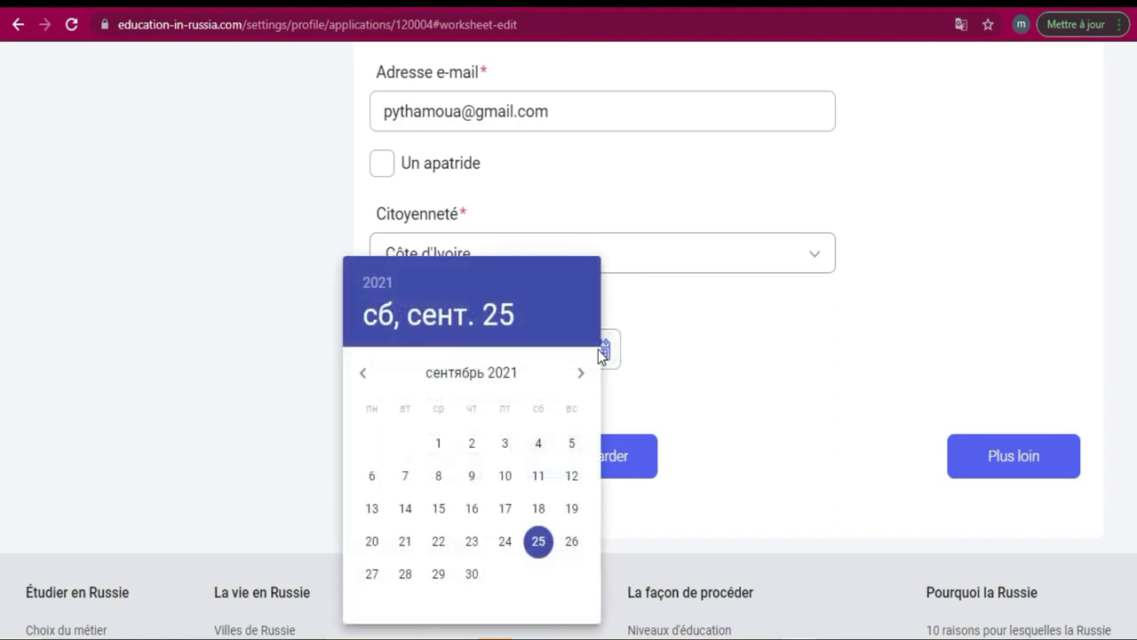
{"action": "left_click", "coordinate": [372, 285]}
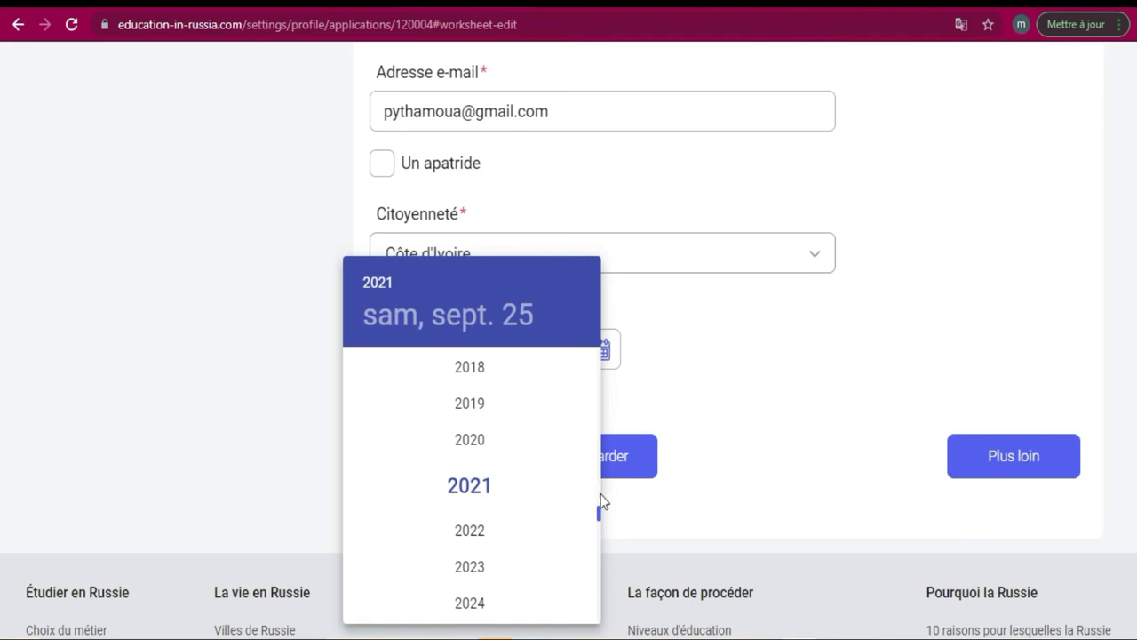
{"action": "left_click_drag", "start_coordinate": [600, 518], "coordinate": [596, 471]}
{"action": "left_click", "coordinate": [483, 535]}
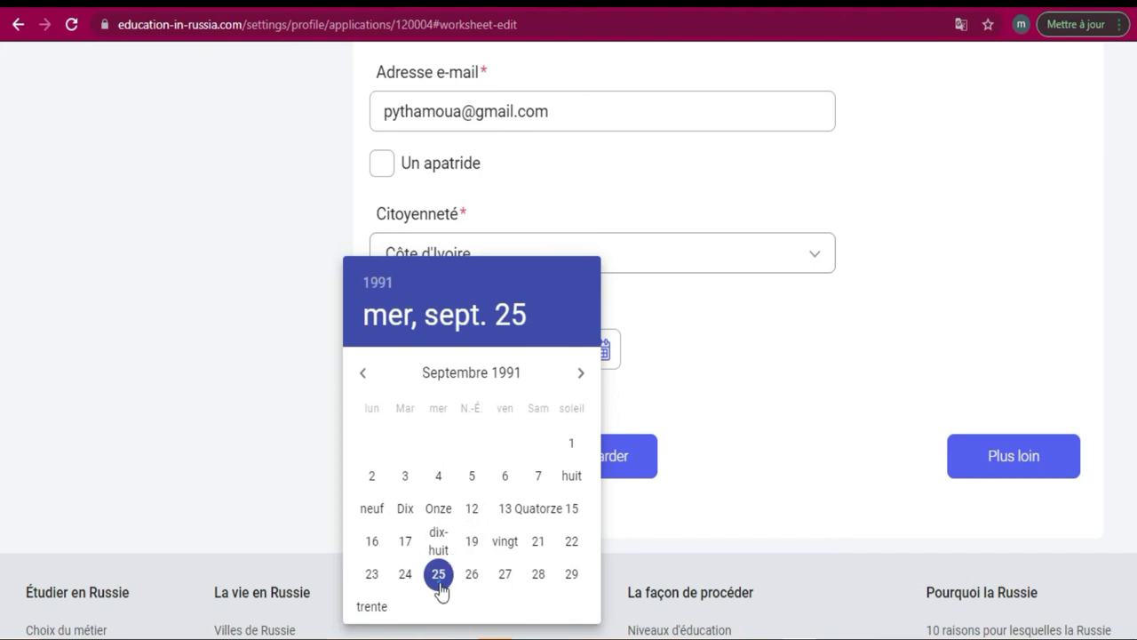
{"action": "left_click", "coordinate": [440, 582]}
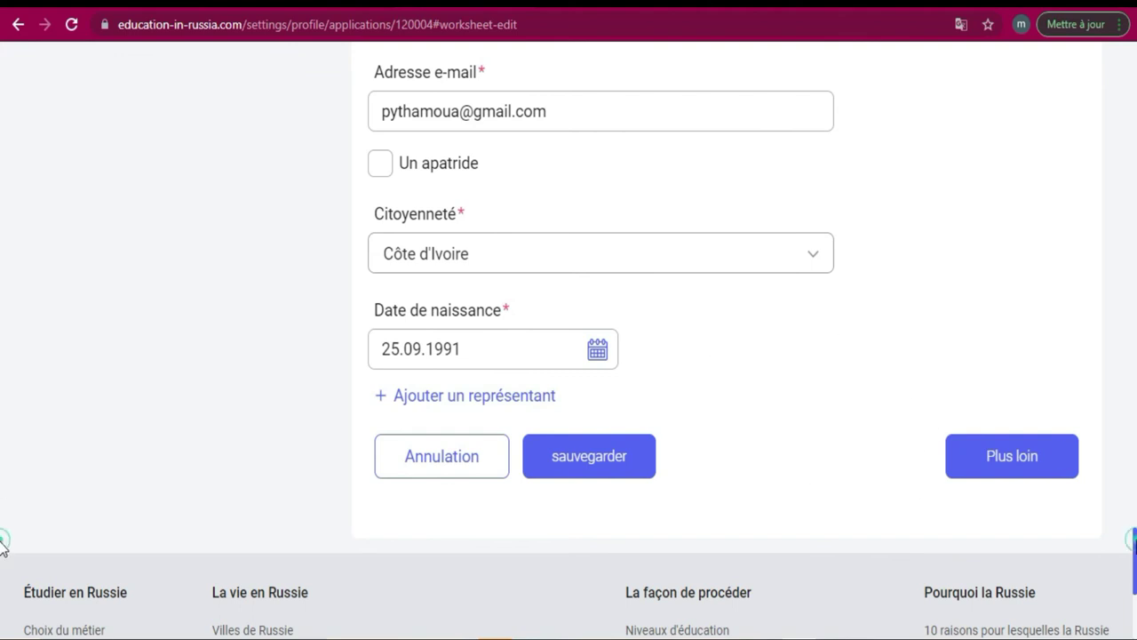
Save the questionnaire changes.
{"action": "scroll", "coordinate": [1, 544], "scroll_direction": "up", "scroll_amount": 15}
{"action": "scroll", "coordinate": [3, 373], "scroll_direction": "down", "scroll_amount": 3}
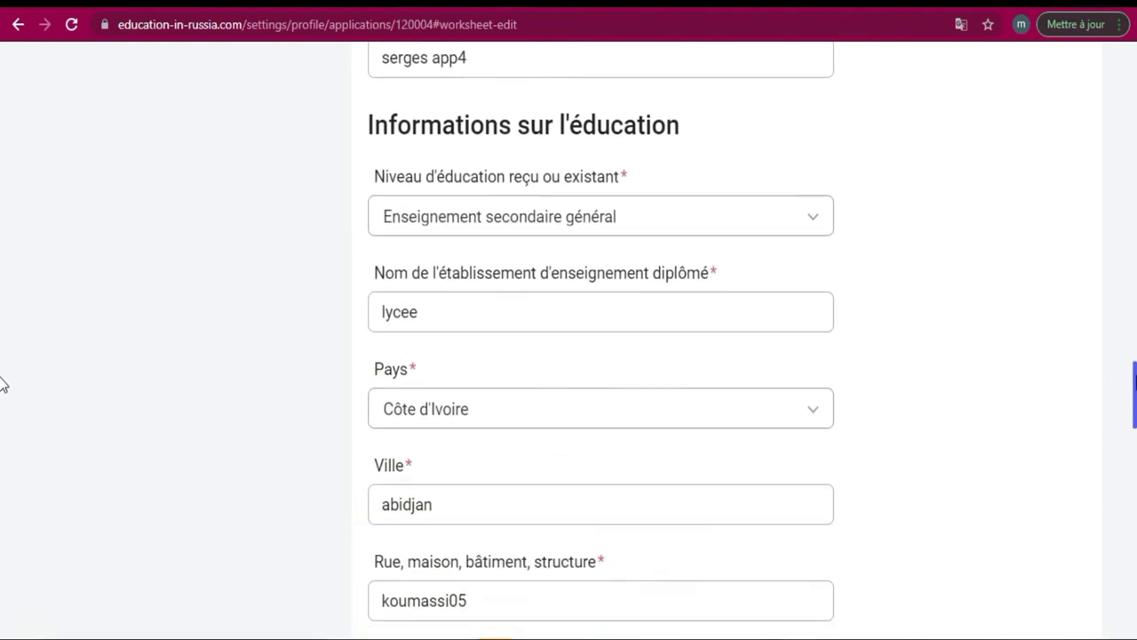
{"action": "scroll", "coordinate": [3, 384], "scroll_direction": "up", "scroll_amount": 5}
{"action": "scroll", "coordinate": [3, 249], "scroll_direction": "down", "scroll_amount": 20}
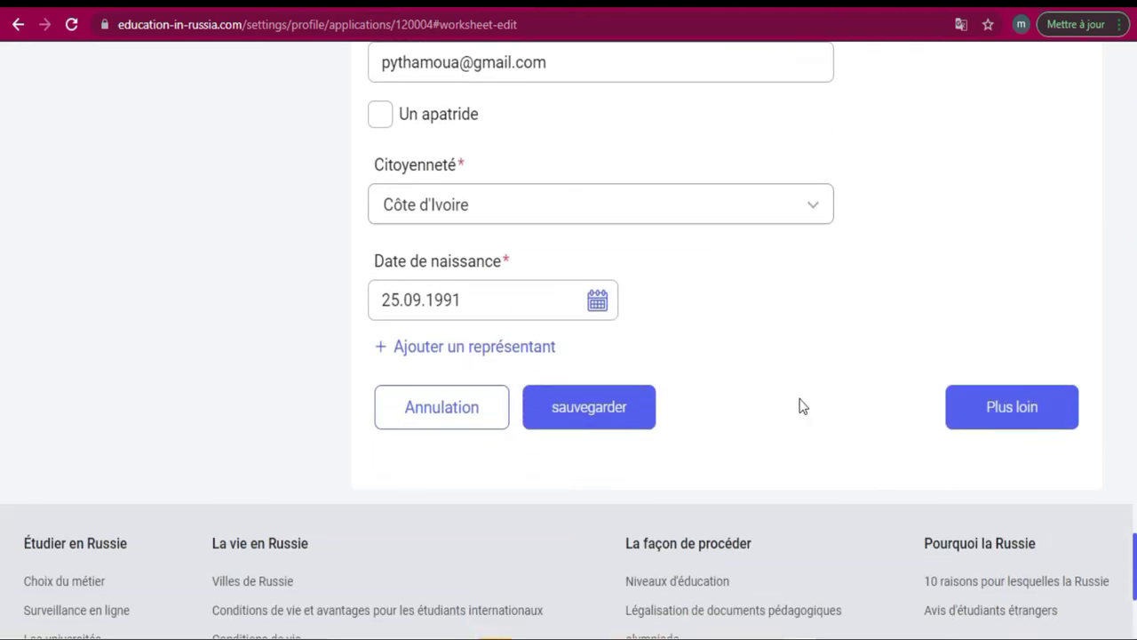
{"action": "left_click", "coordinate": [604, 416]}
Save the questionnaire and review the summary listing the representative (Frère) with Côte d'Ivoire citizenship.
{"action": "left_click", "coordinate": [604, 416]}
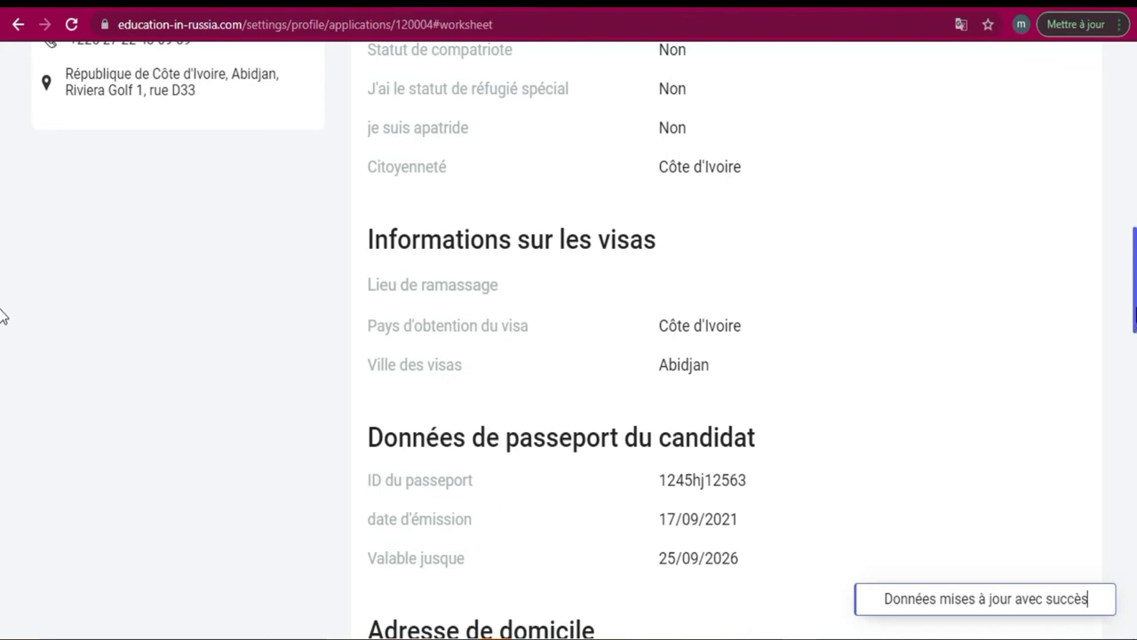
{"action": "scroll", "coordinate": [3, 302], "scroll_direction": "down", "scroll_amount": 12}
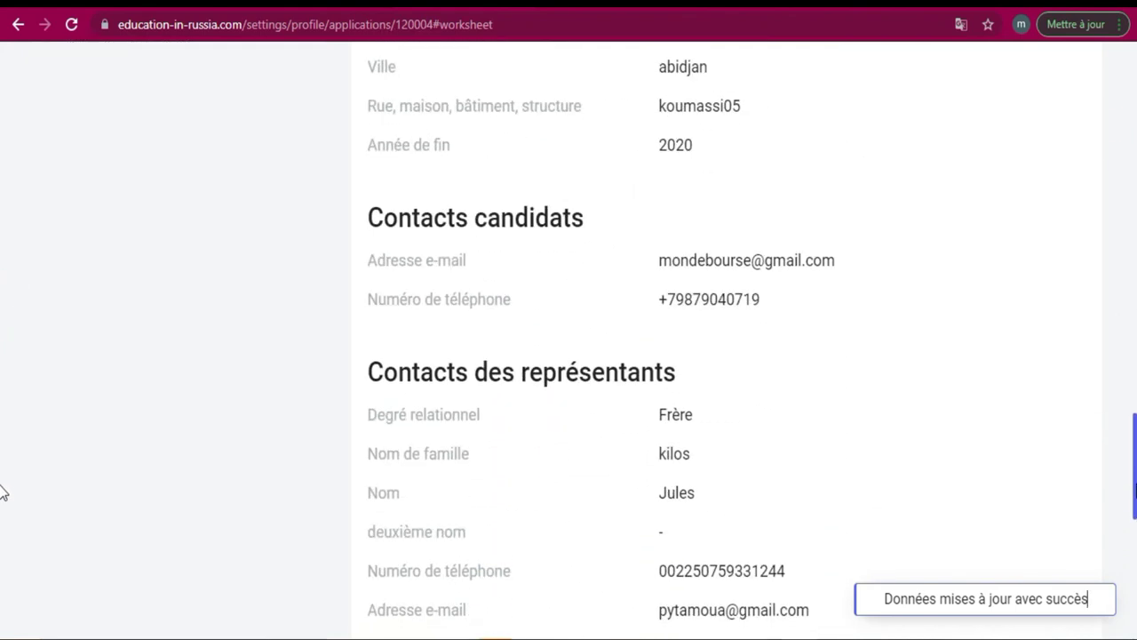
{"action": "scroll", "coordinate": [3, 480], "scroll_direction": "down", "scroll_amount": 7}
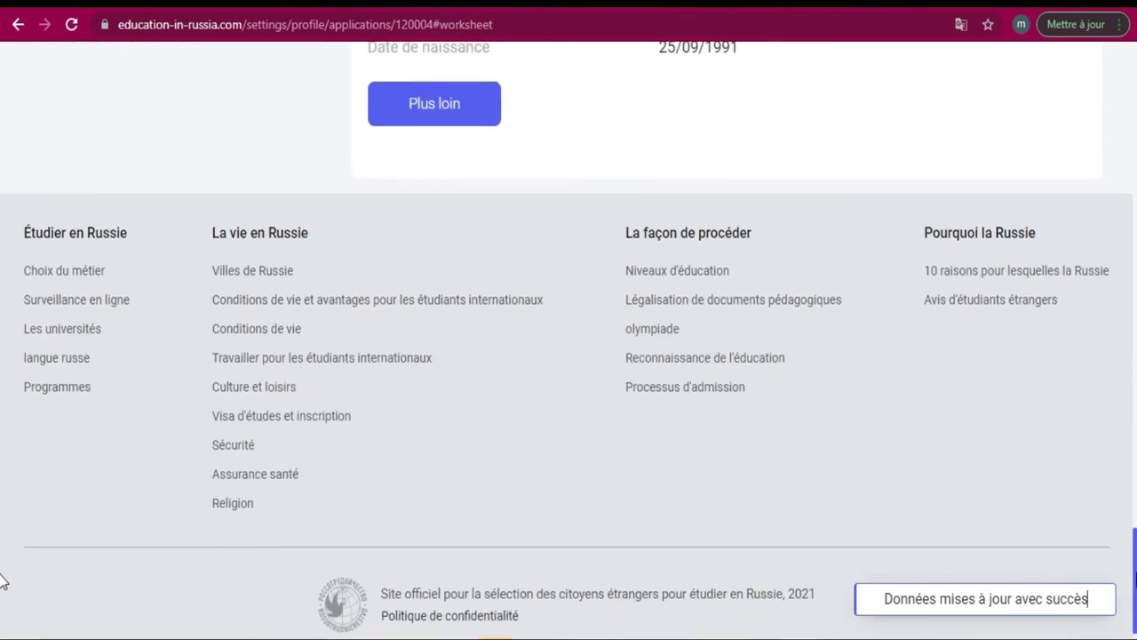
{"action": "scroll", "coordinate": [3, 467], "scroll_direction": "up", "scroll_amount": 6}
{"action": "scroll", "coordinate": [3, 279], "scroll_direction": "up", "scroll_amount": 10}
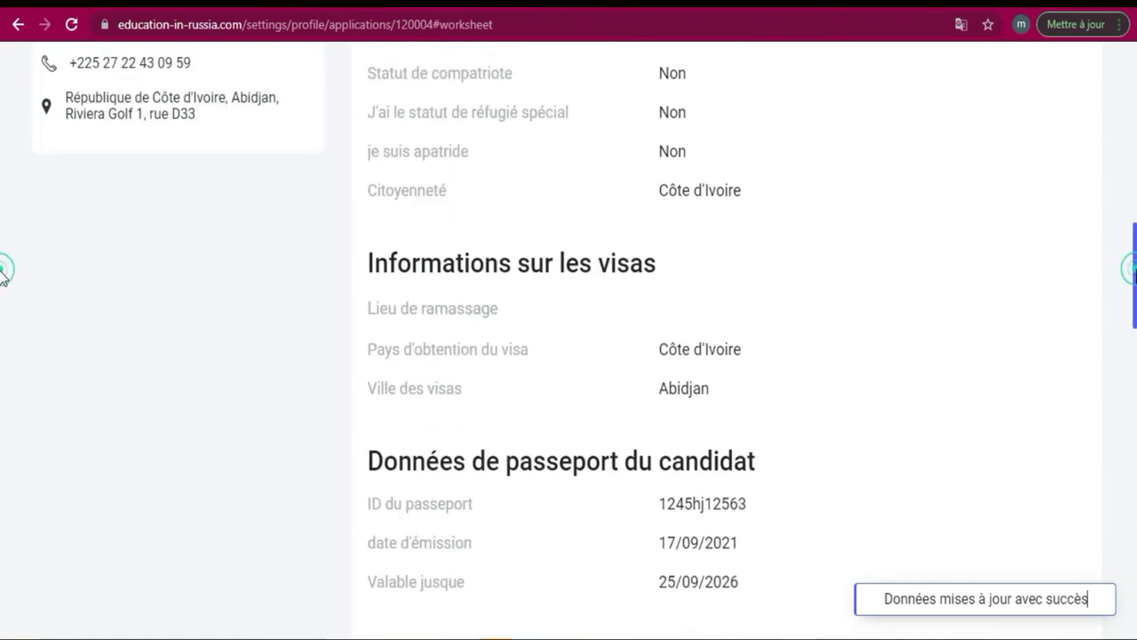
{"action": "scroll", "coordinate": [1130, 183], "scroll_direction": "up", "scroll_amount": 5}
{"action": "scroll", "coordinate": [1130, 183], "scroll_direction": "up", "scroll_amount": 2}
{"action": "scroll", "coordinate": [3, 292], "scroll_direction": "down", "scroll_amount": 8}
{"action": "scroll", "coordinate": [1126, 156], "scroll_direction": "up", "scroll_amount": 8}
{"action": "scroll", "coordinate": [1127, 156], "scroll_direction": "up", "scroll_amount": 1}
{"action": "scroll", "coordinate": [2, 432], "scroll_direction": "down", "scroll_amount": 15}
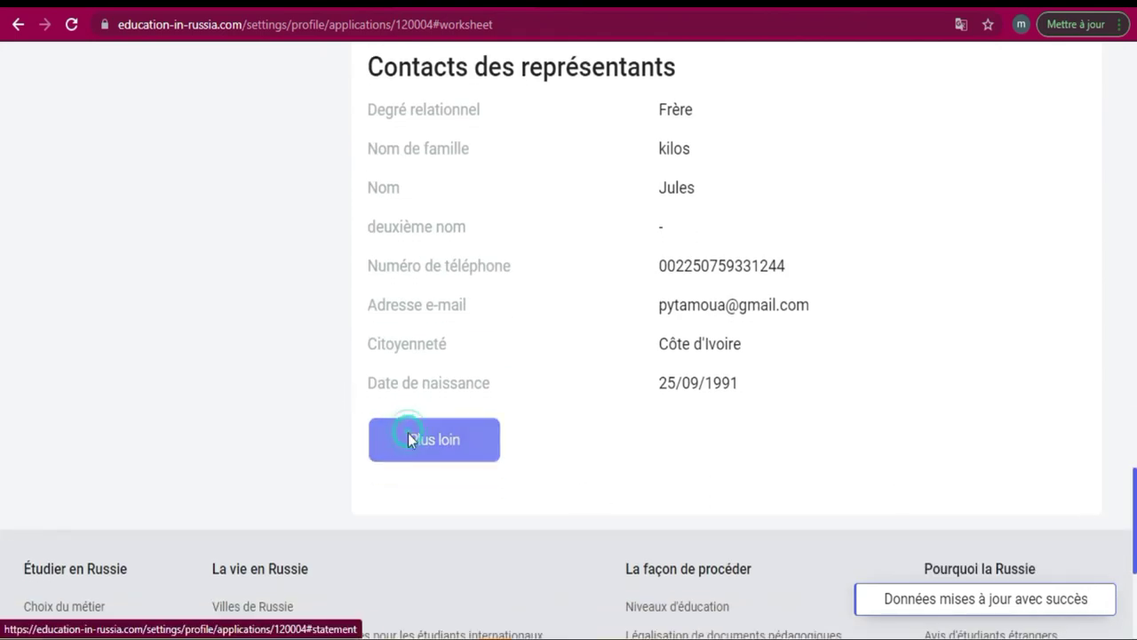
Advance to the Remplir une demande Déclaration step and review its summary, including Russian language proficiency.
{"action": "left_click", "coordinate": [408, 439]}
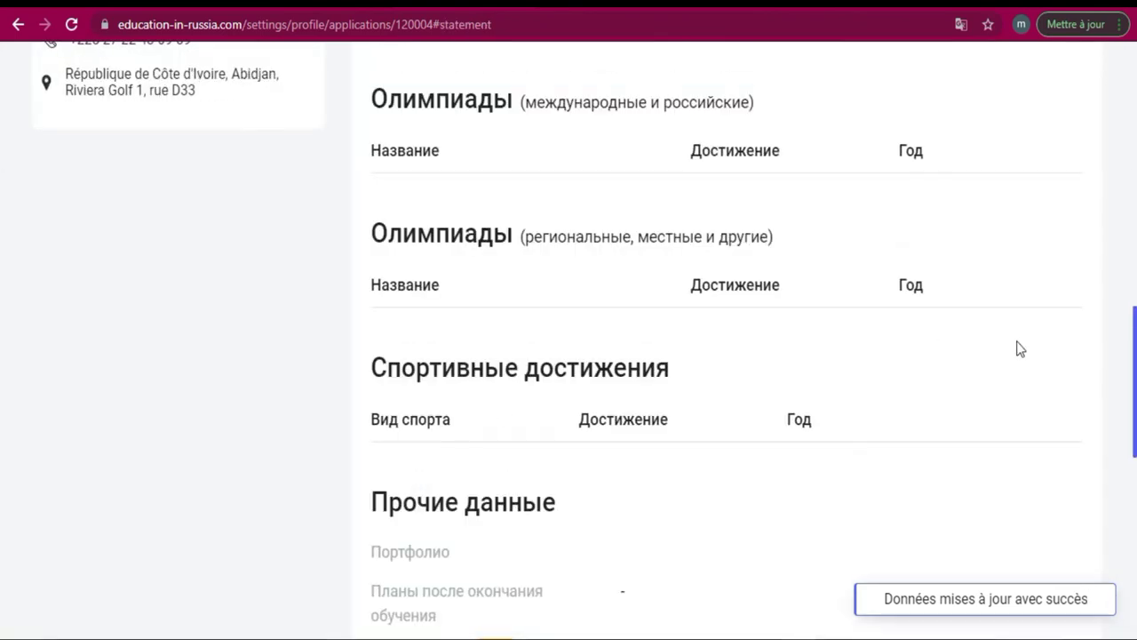
{"action": "left_click_drag", "start_coordinate": [1134, 369], "coordinate": [1135, 184]}
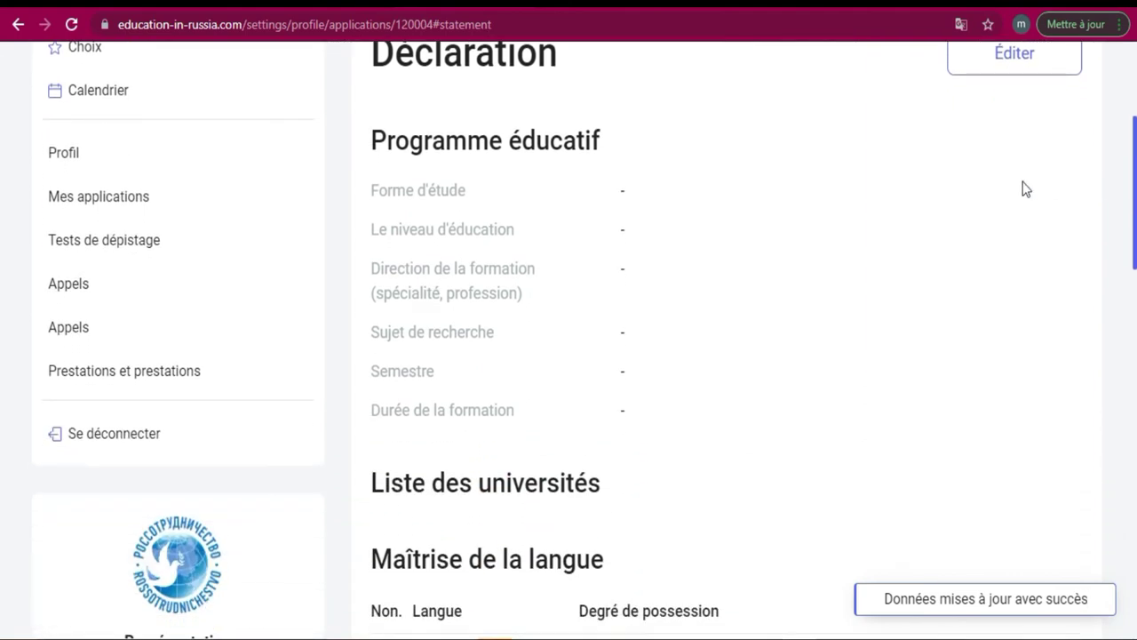
{"action": "scroll", "coordinate": [1135, 178], "scroll_direction": "up", "scroll_amount": 3}
{"action": "scroll", "coordinate": [1, 175], "scroll_direction": "up", "scroll_amount": 1}
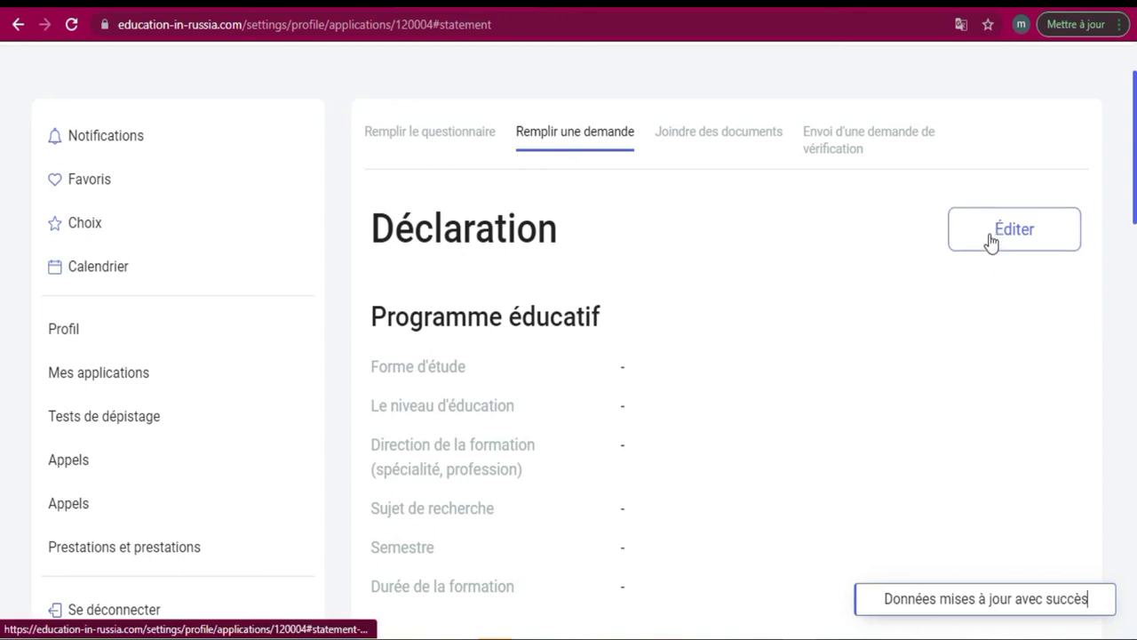
{"action": "scroll", "coordinate": [2, 253], "scroll_direction": "down", "scroll_amount": 5}
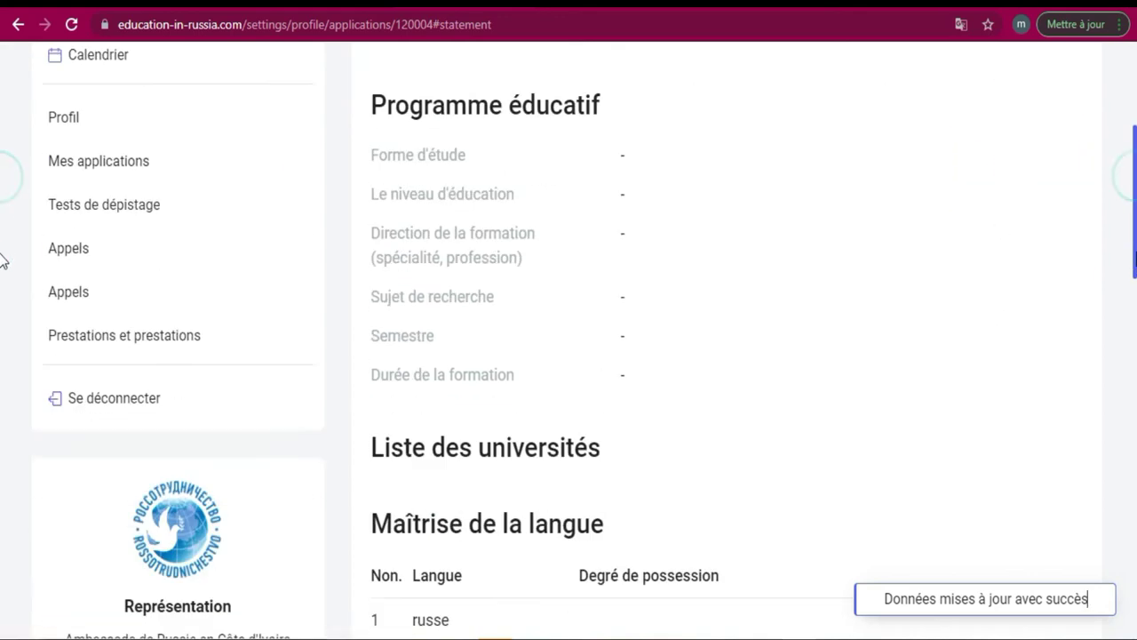
{"action": "scroll", "coordinate": [2, 293], "scroll_direction": "down", "scroll_amount": 1}
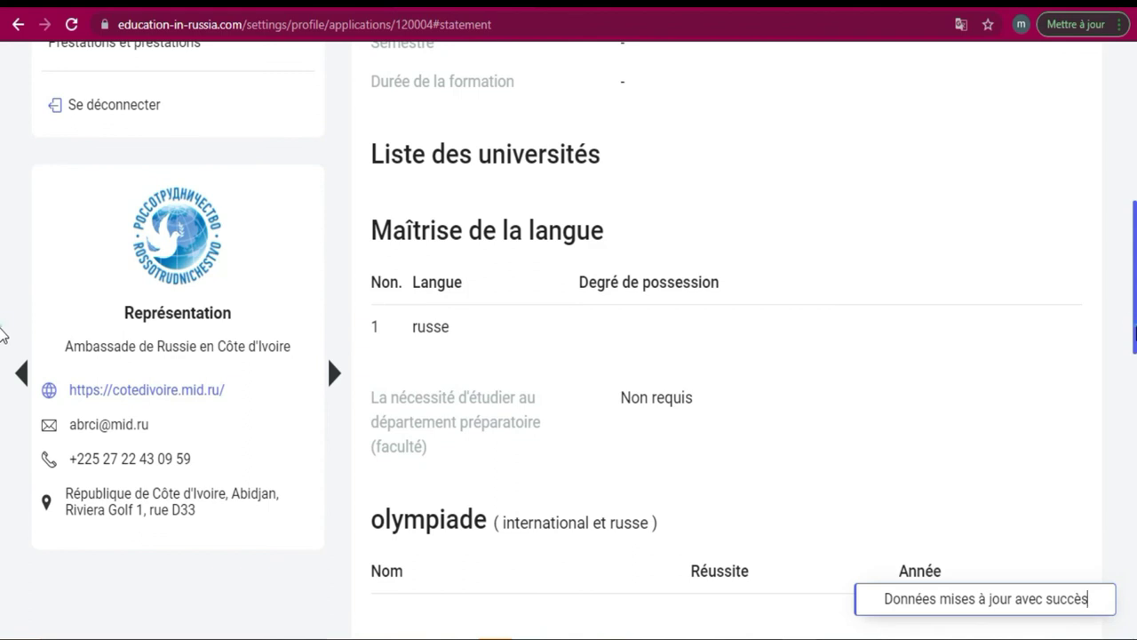
{"action": "scroll", "coordinate": [2, 427], "scroll_direction": "down", "scroll_amount": 6}
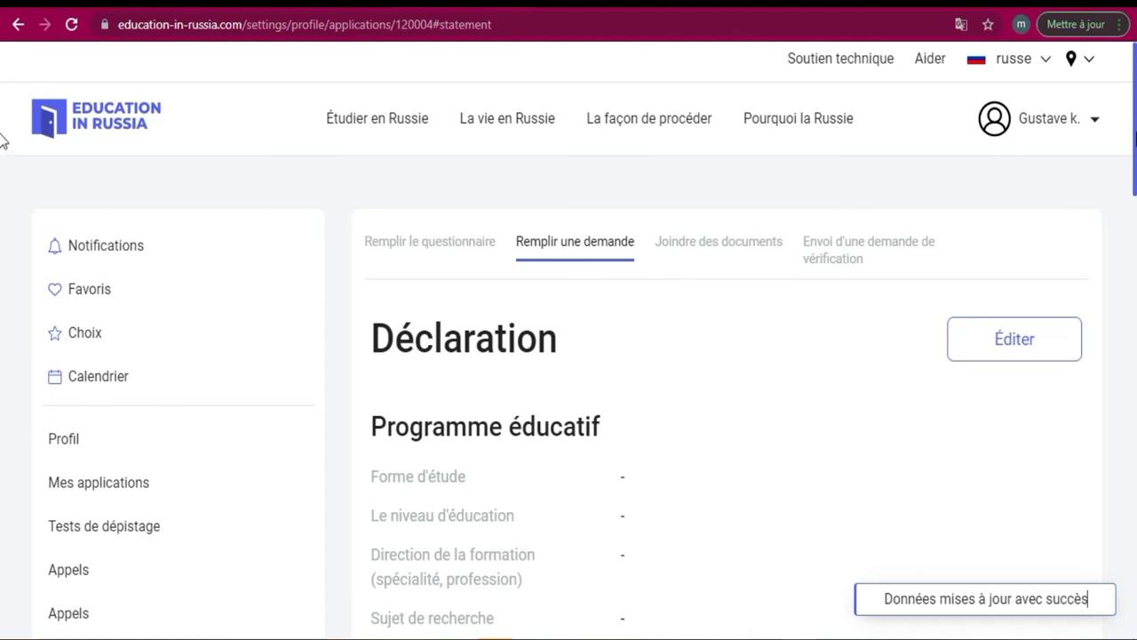
{"action": "scroll", "coordinate": [3, 302], "scroll_direction": "down", "scroll_amount": 6}
{"action": "scroll", "coordinate": [2, 302], "scroll_direction": "down", "scroll_amount": 6}
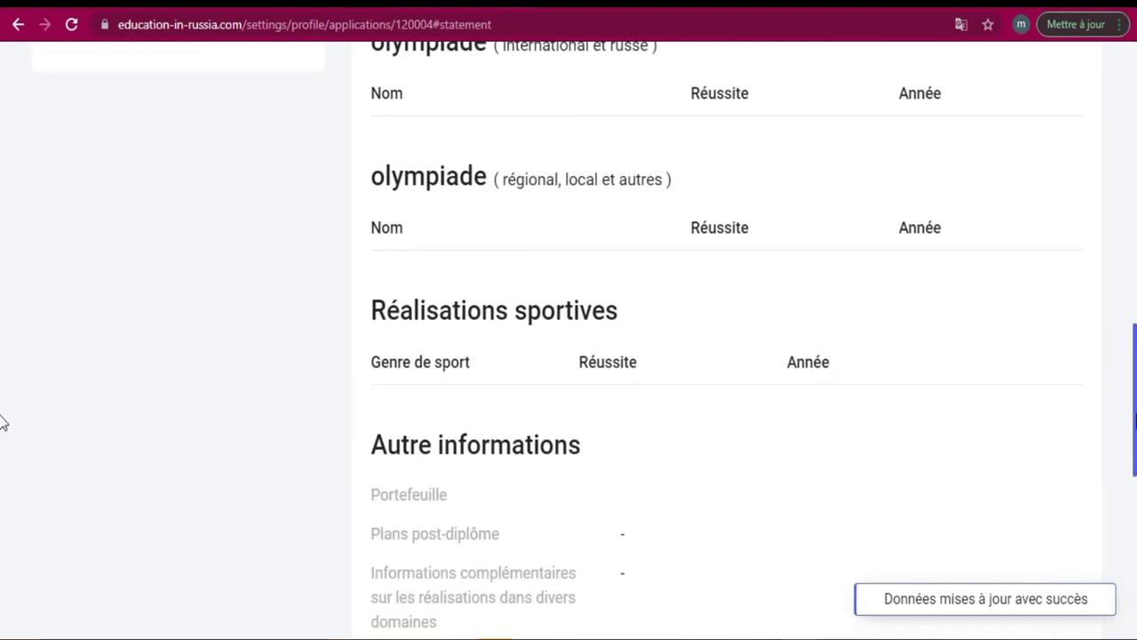
{"action": "scroll", "coordinate": [3, 480], "scroll_direction": "down", "scroll_amount": 5}
{"action": "scroll", "coordinate": [3, 368], "scroll_direction": "up", "scroll_amount": 12}
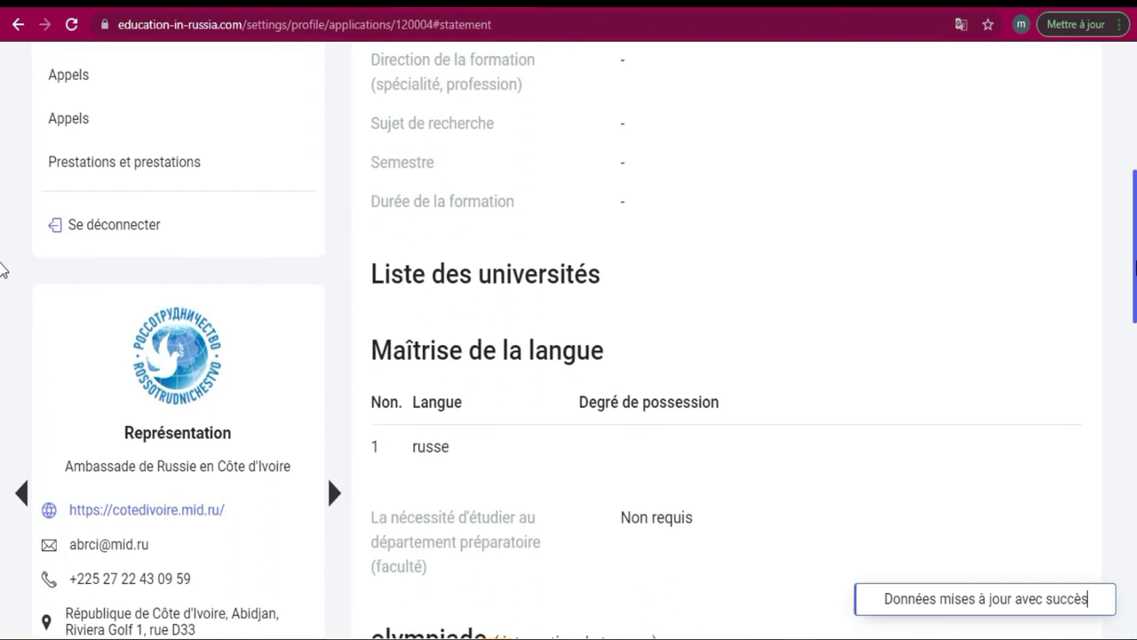
{"action": "scroll", "coordinate": [3, 266], "scroll_direction": "up", "scroll_amount": 6}
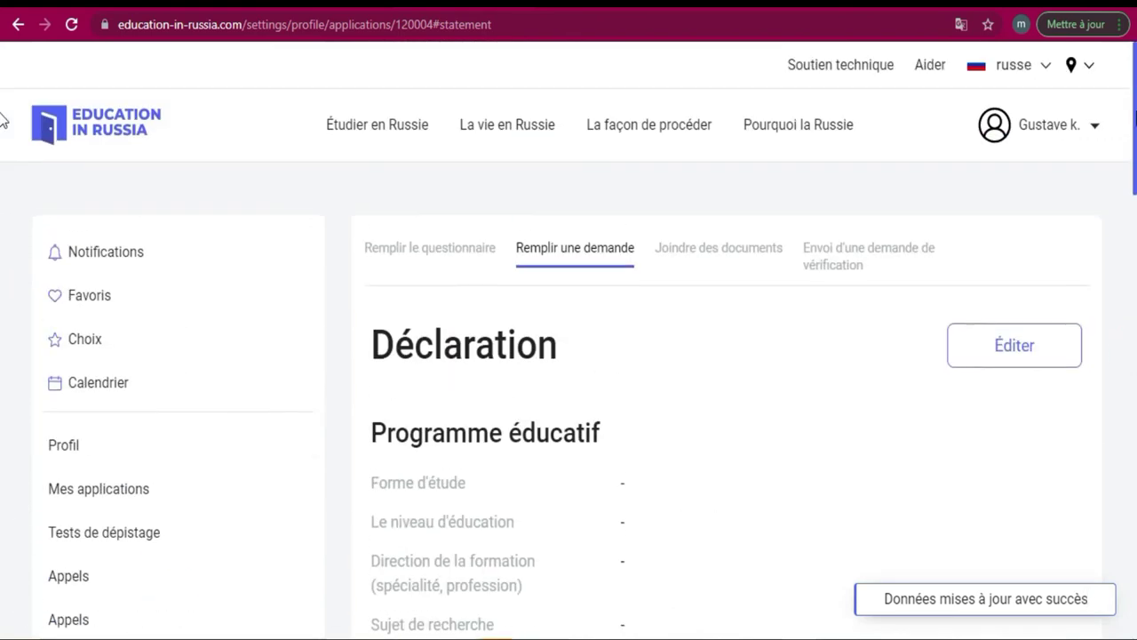